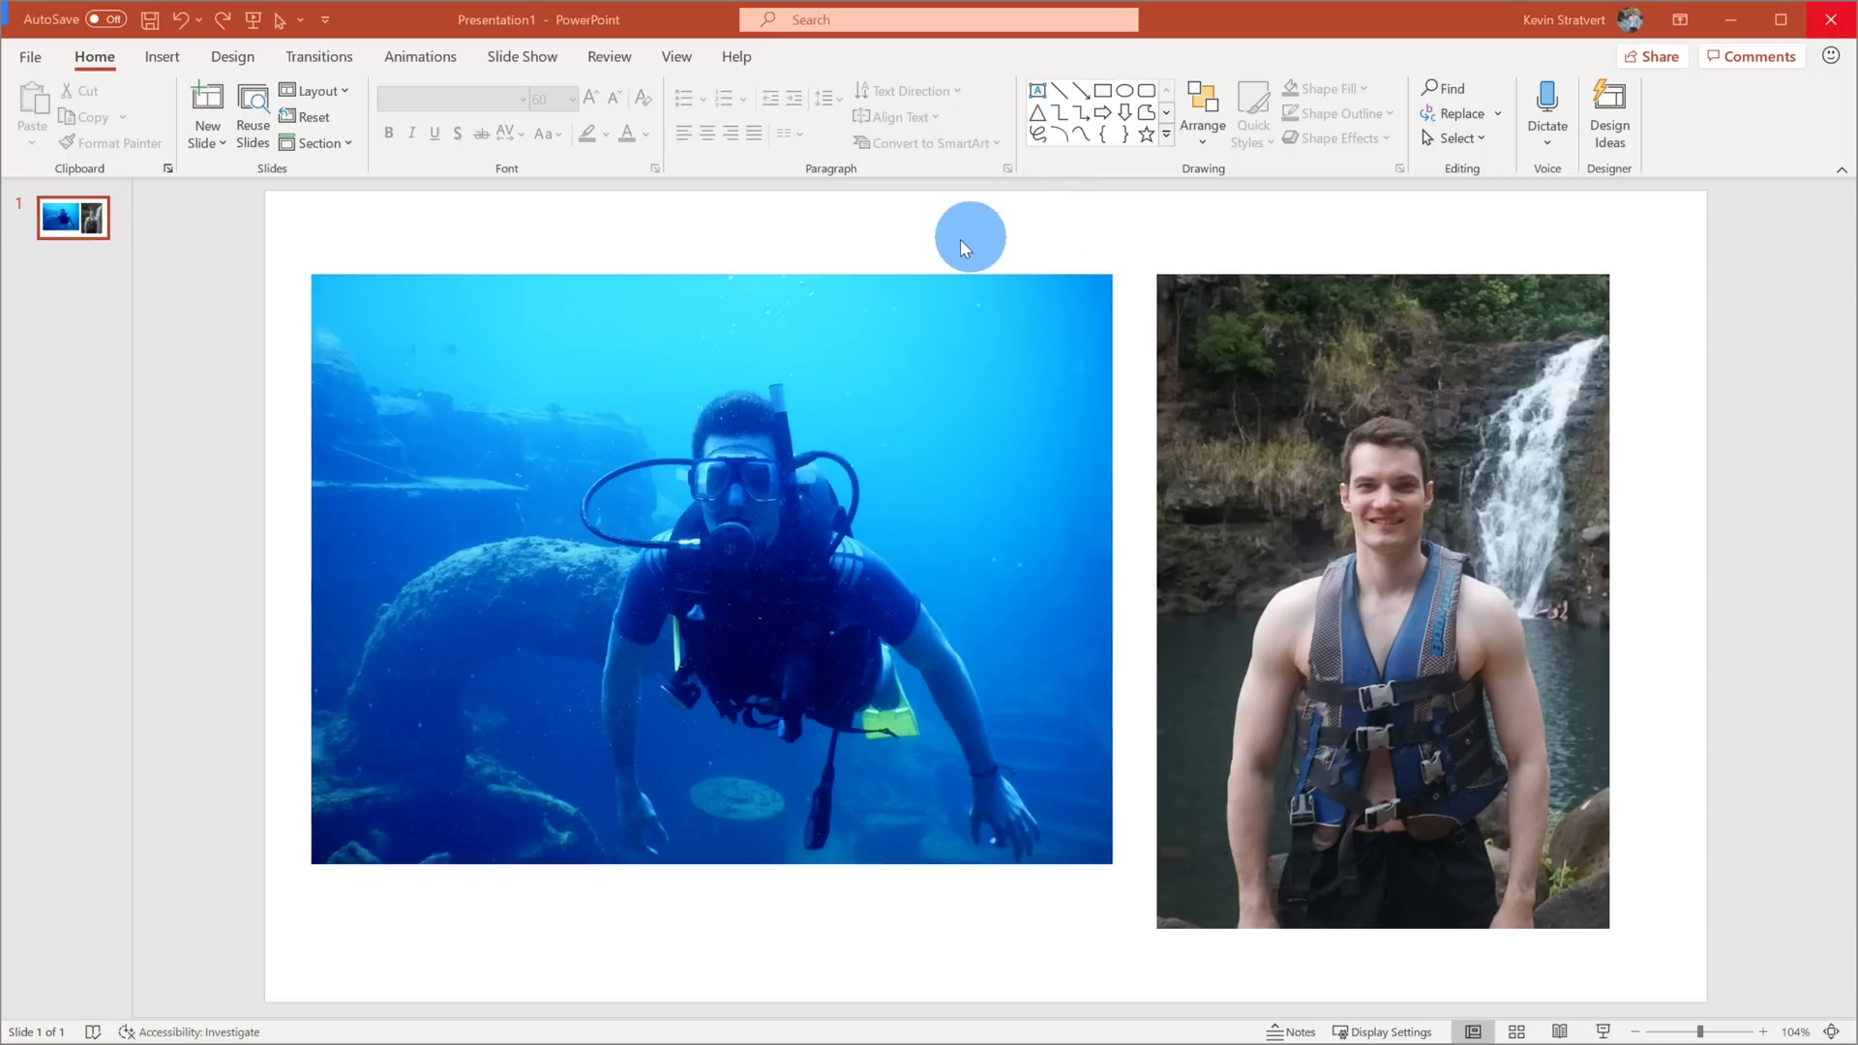
Step: Apply the Beveled Matte, White picture style to the underwater diver photo
left_click(980, 376)
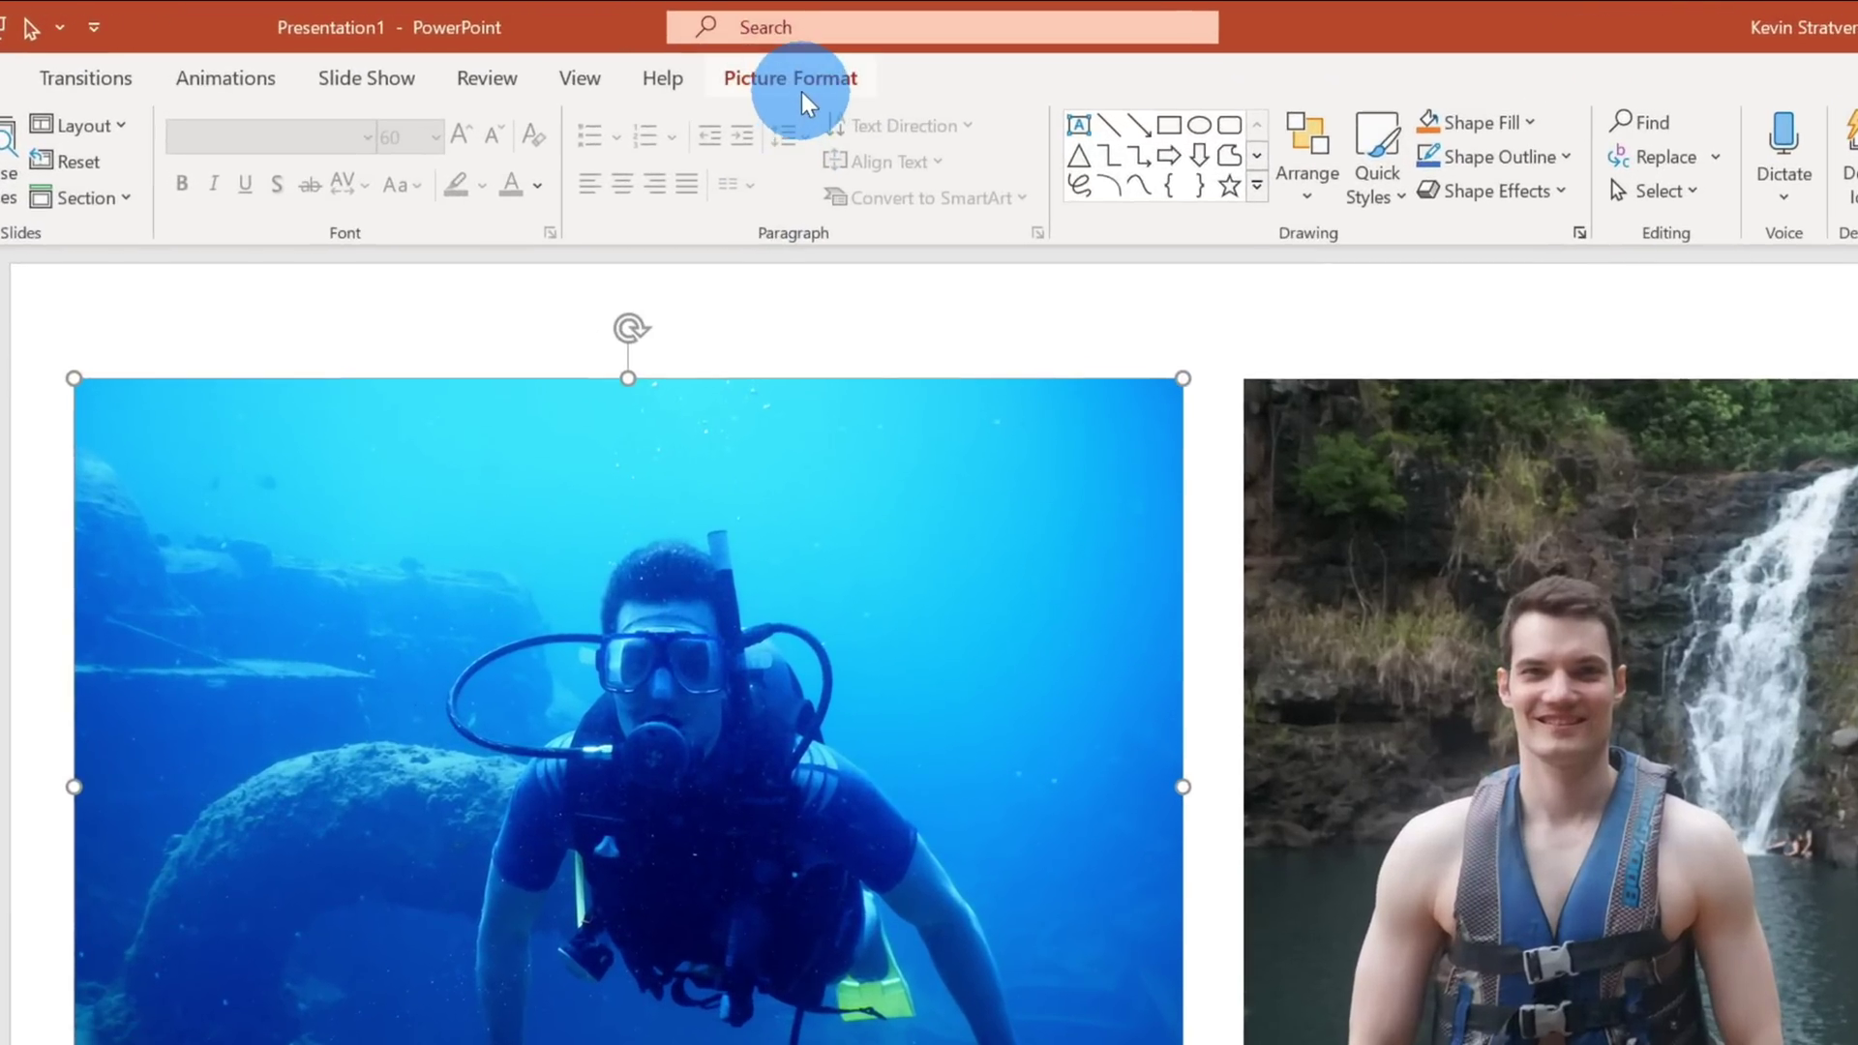
left_click(801, 91)
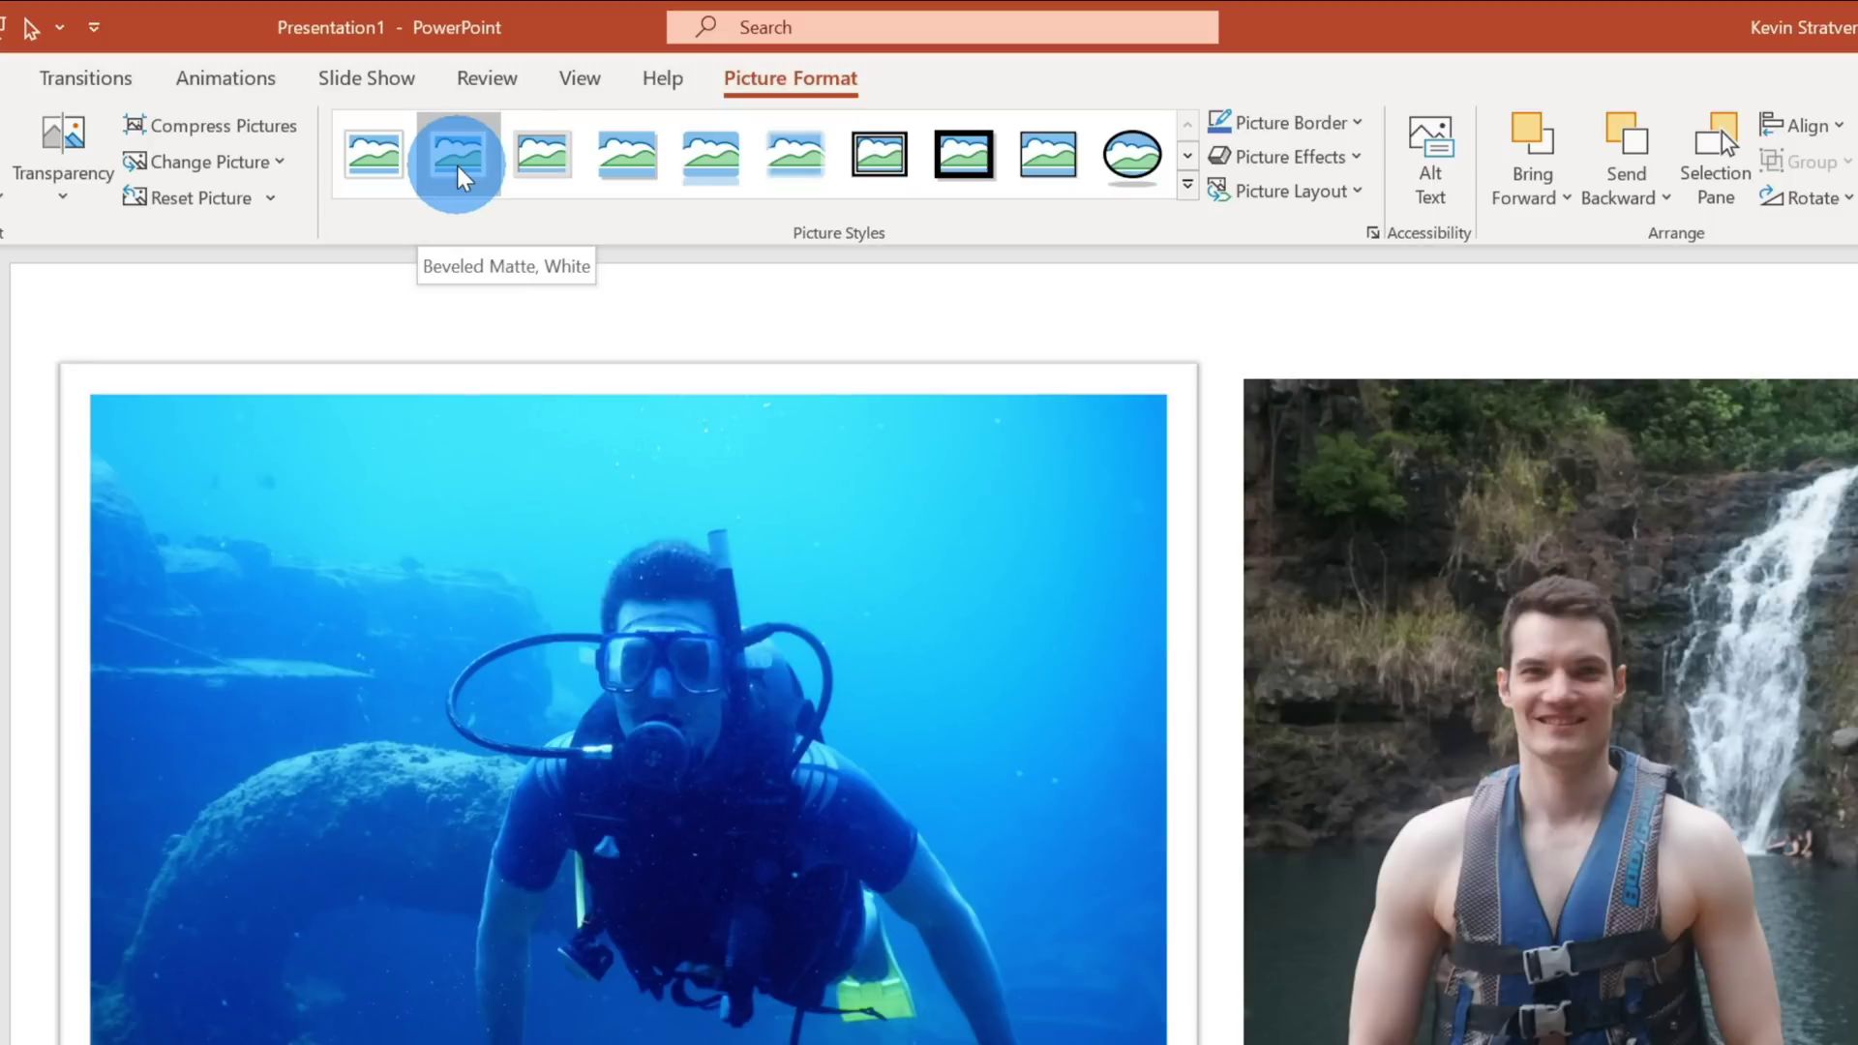
left_click(461, 179)
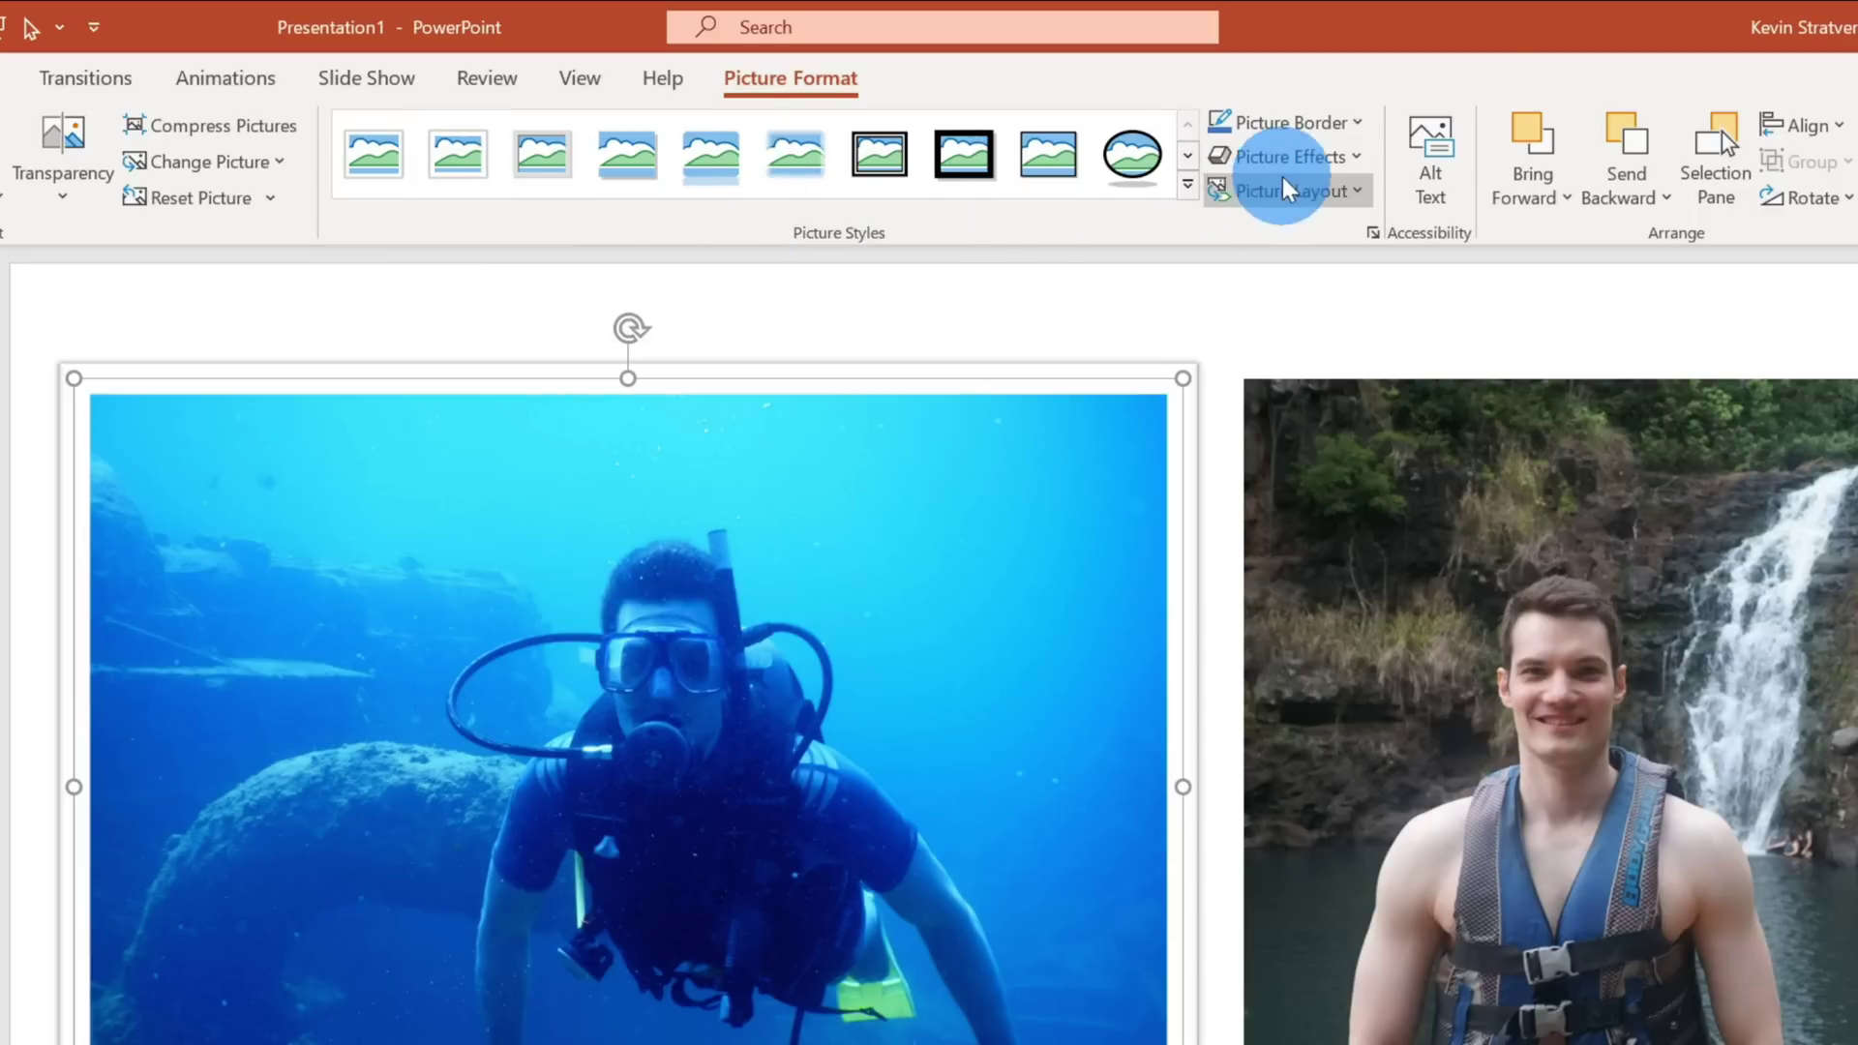
Step: Add an Offset: Center outer shadow to the diver photo and deselect it
left_click(1338, 160)
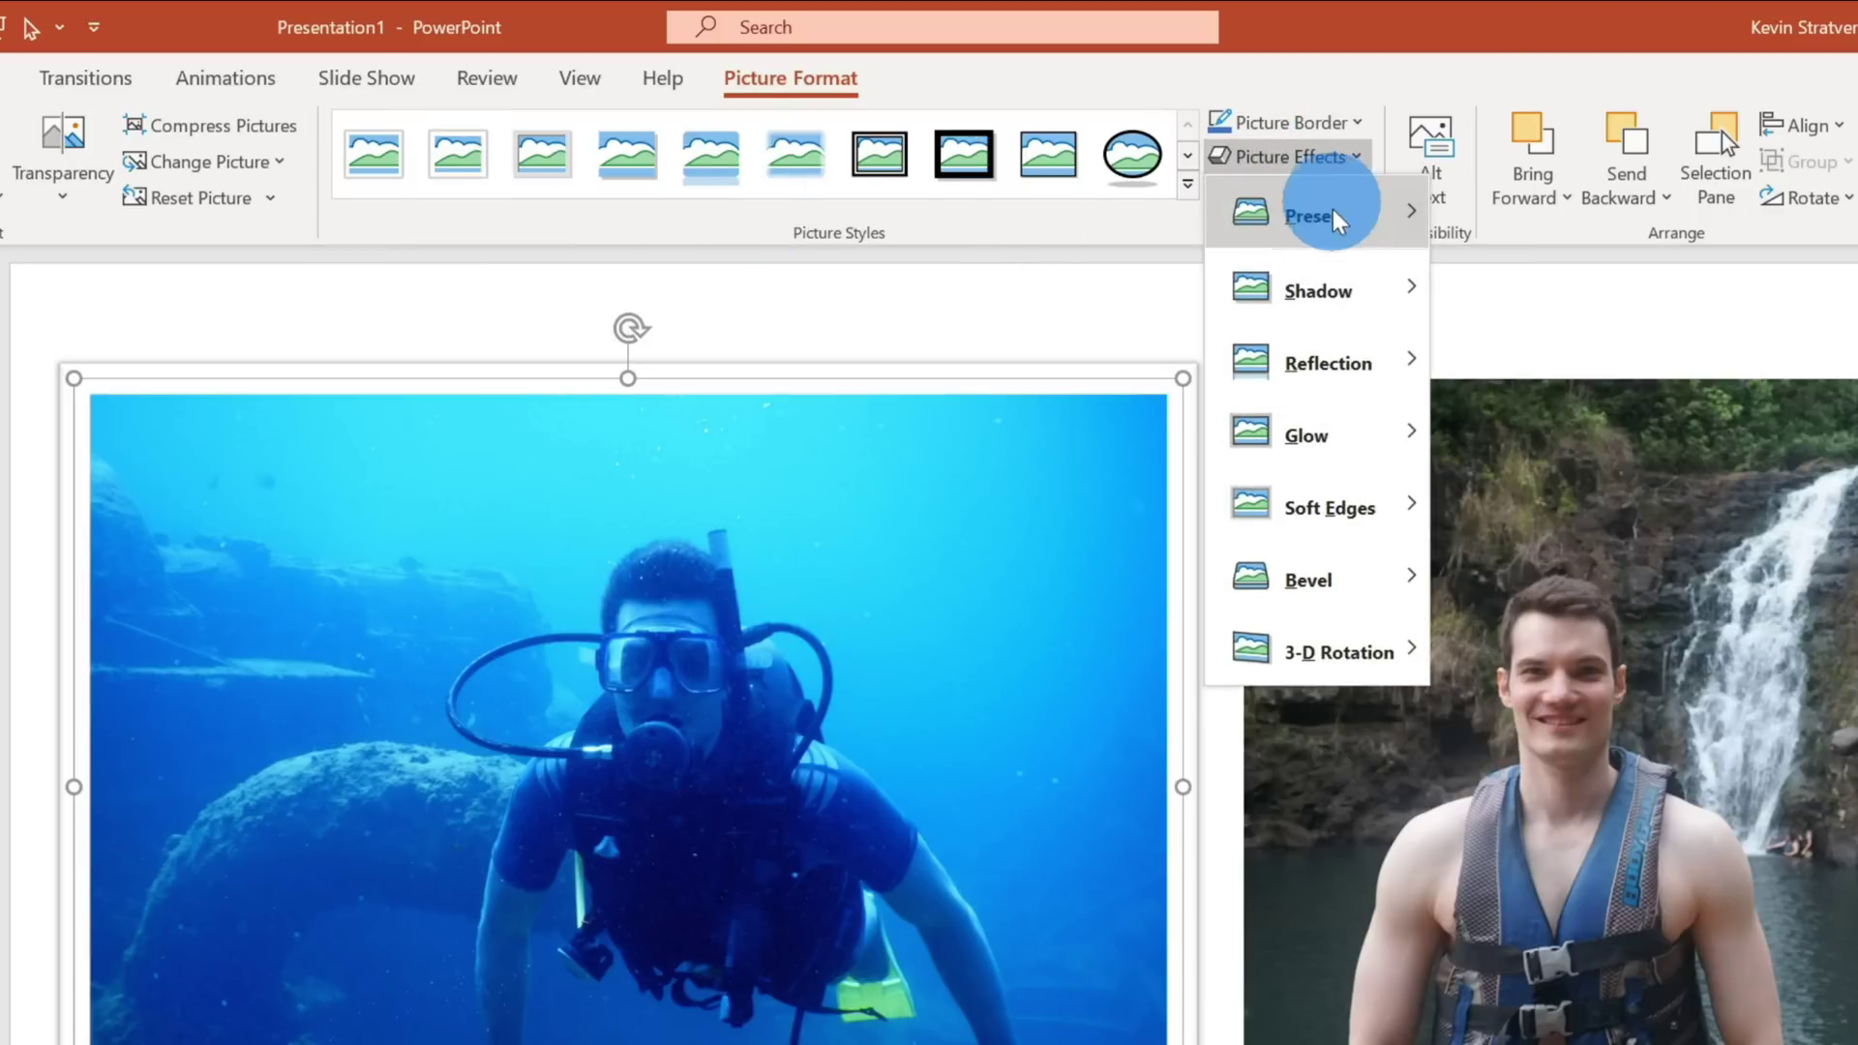
mouse_move(1335, 291)
left_click(1416, 306)
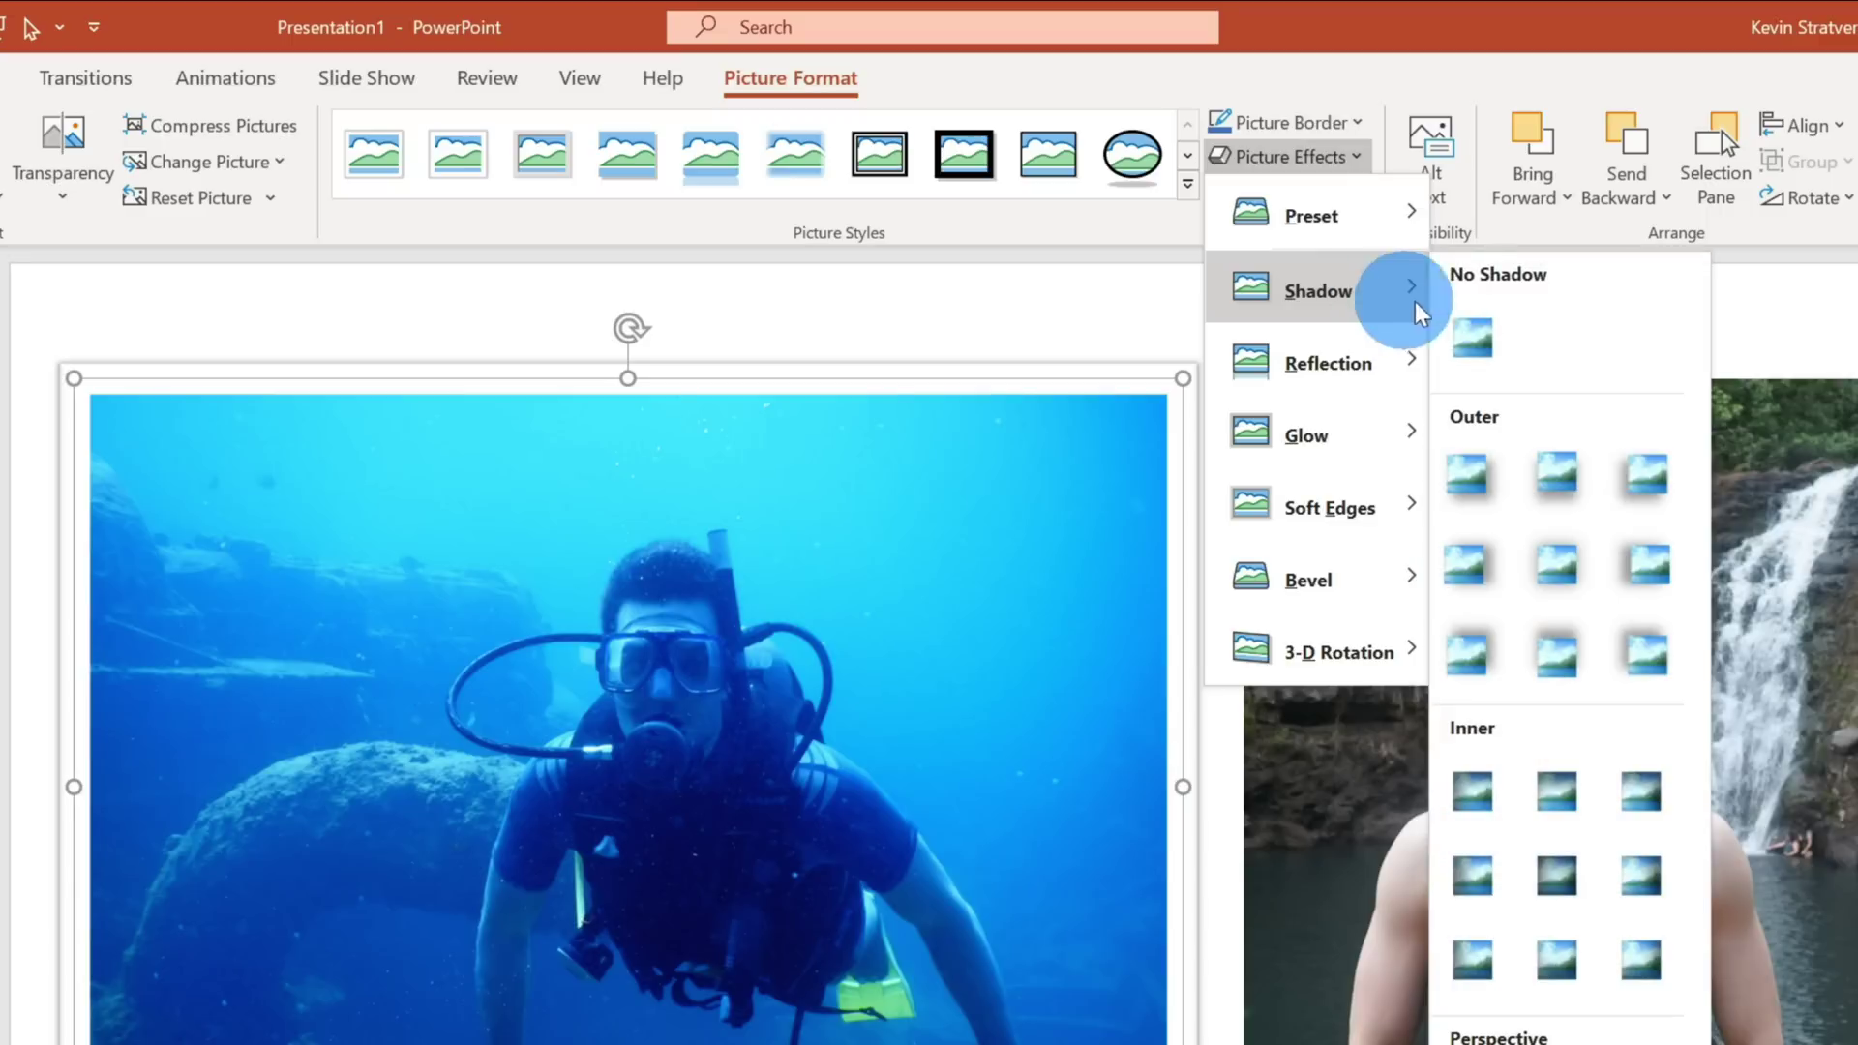
left_click(1563, 556)
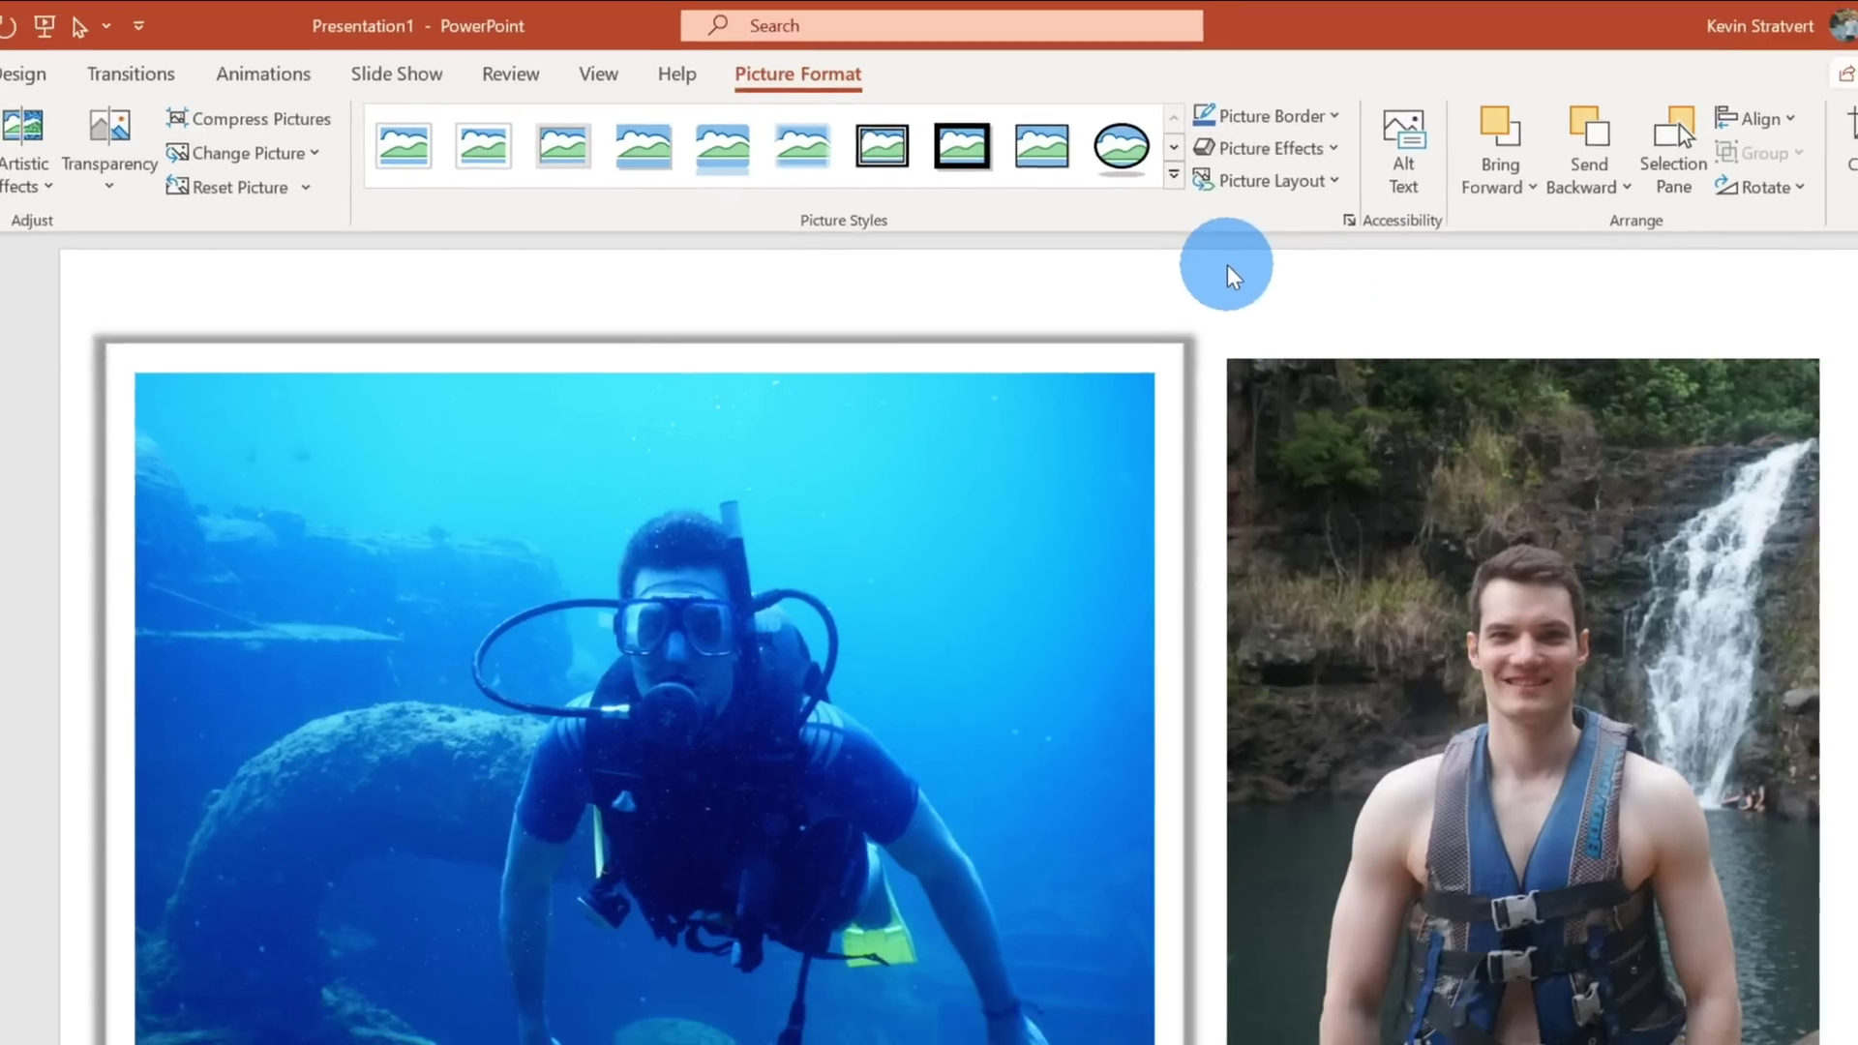
left_click(1240, 279)
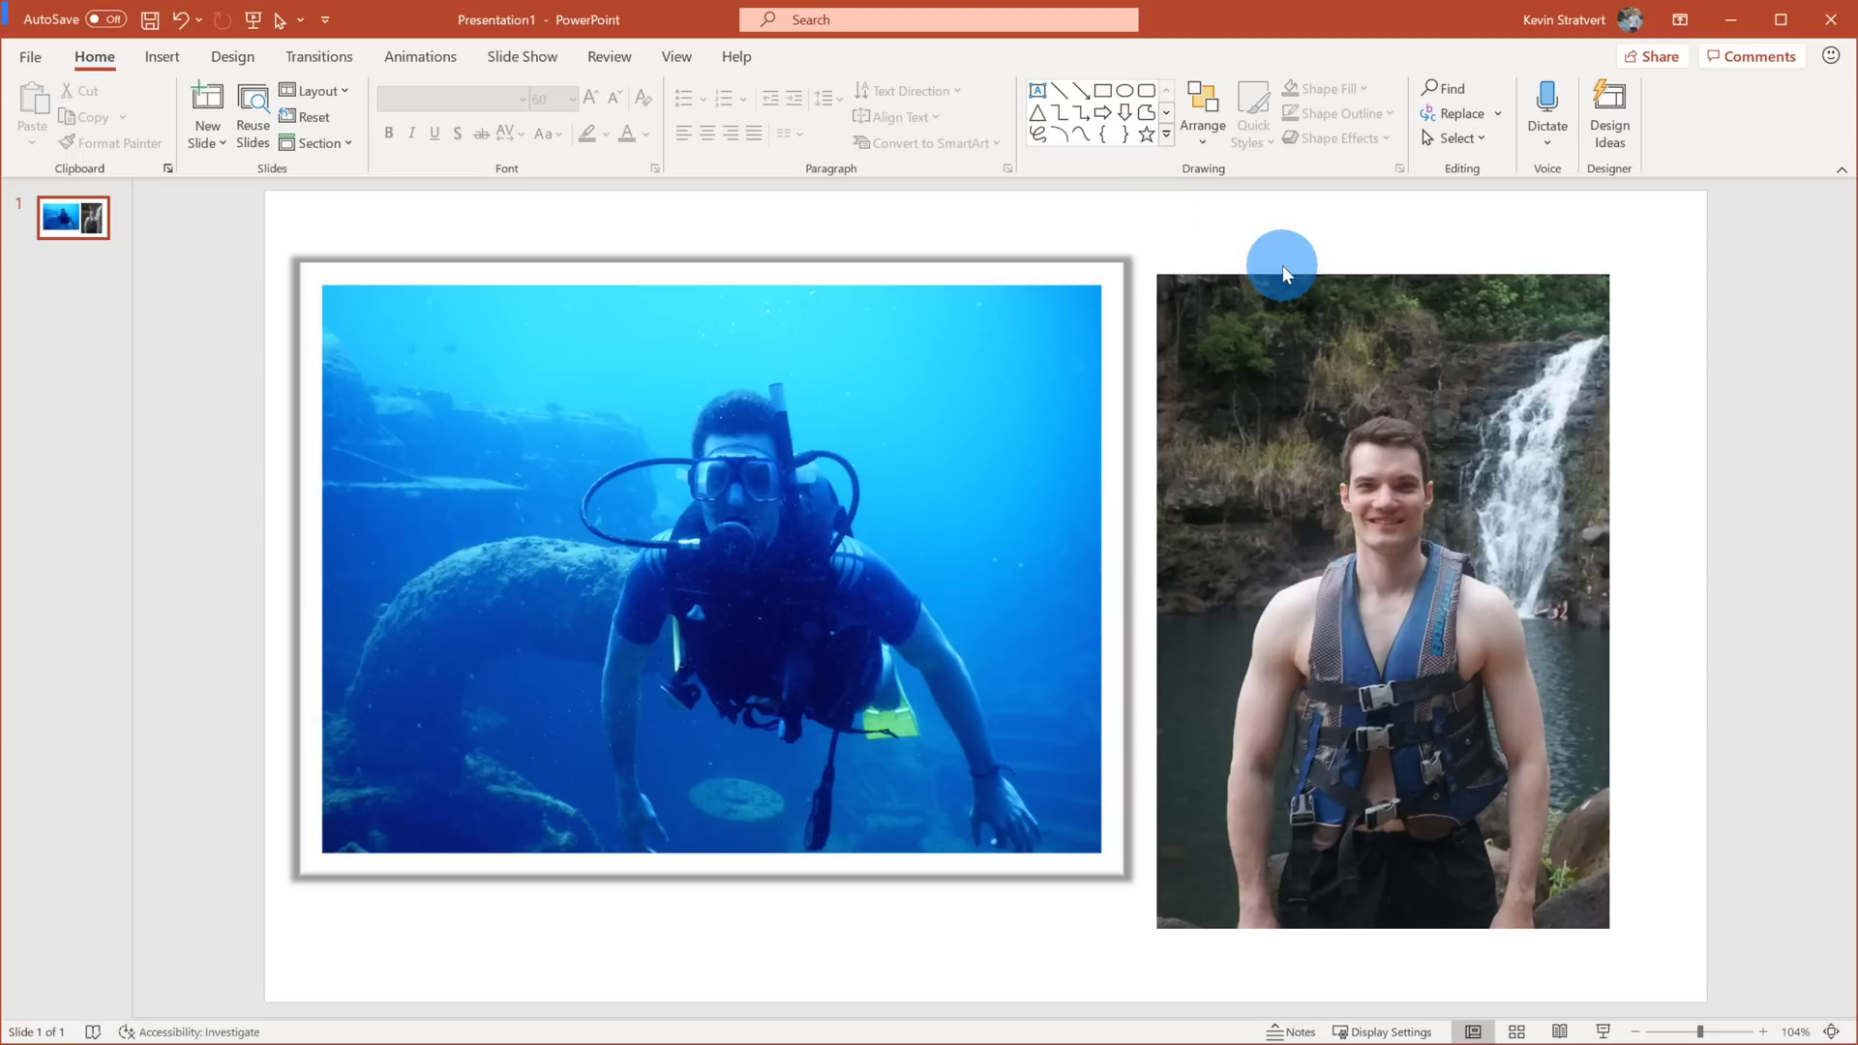
left_click(1534, 317)
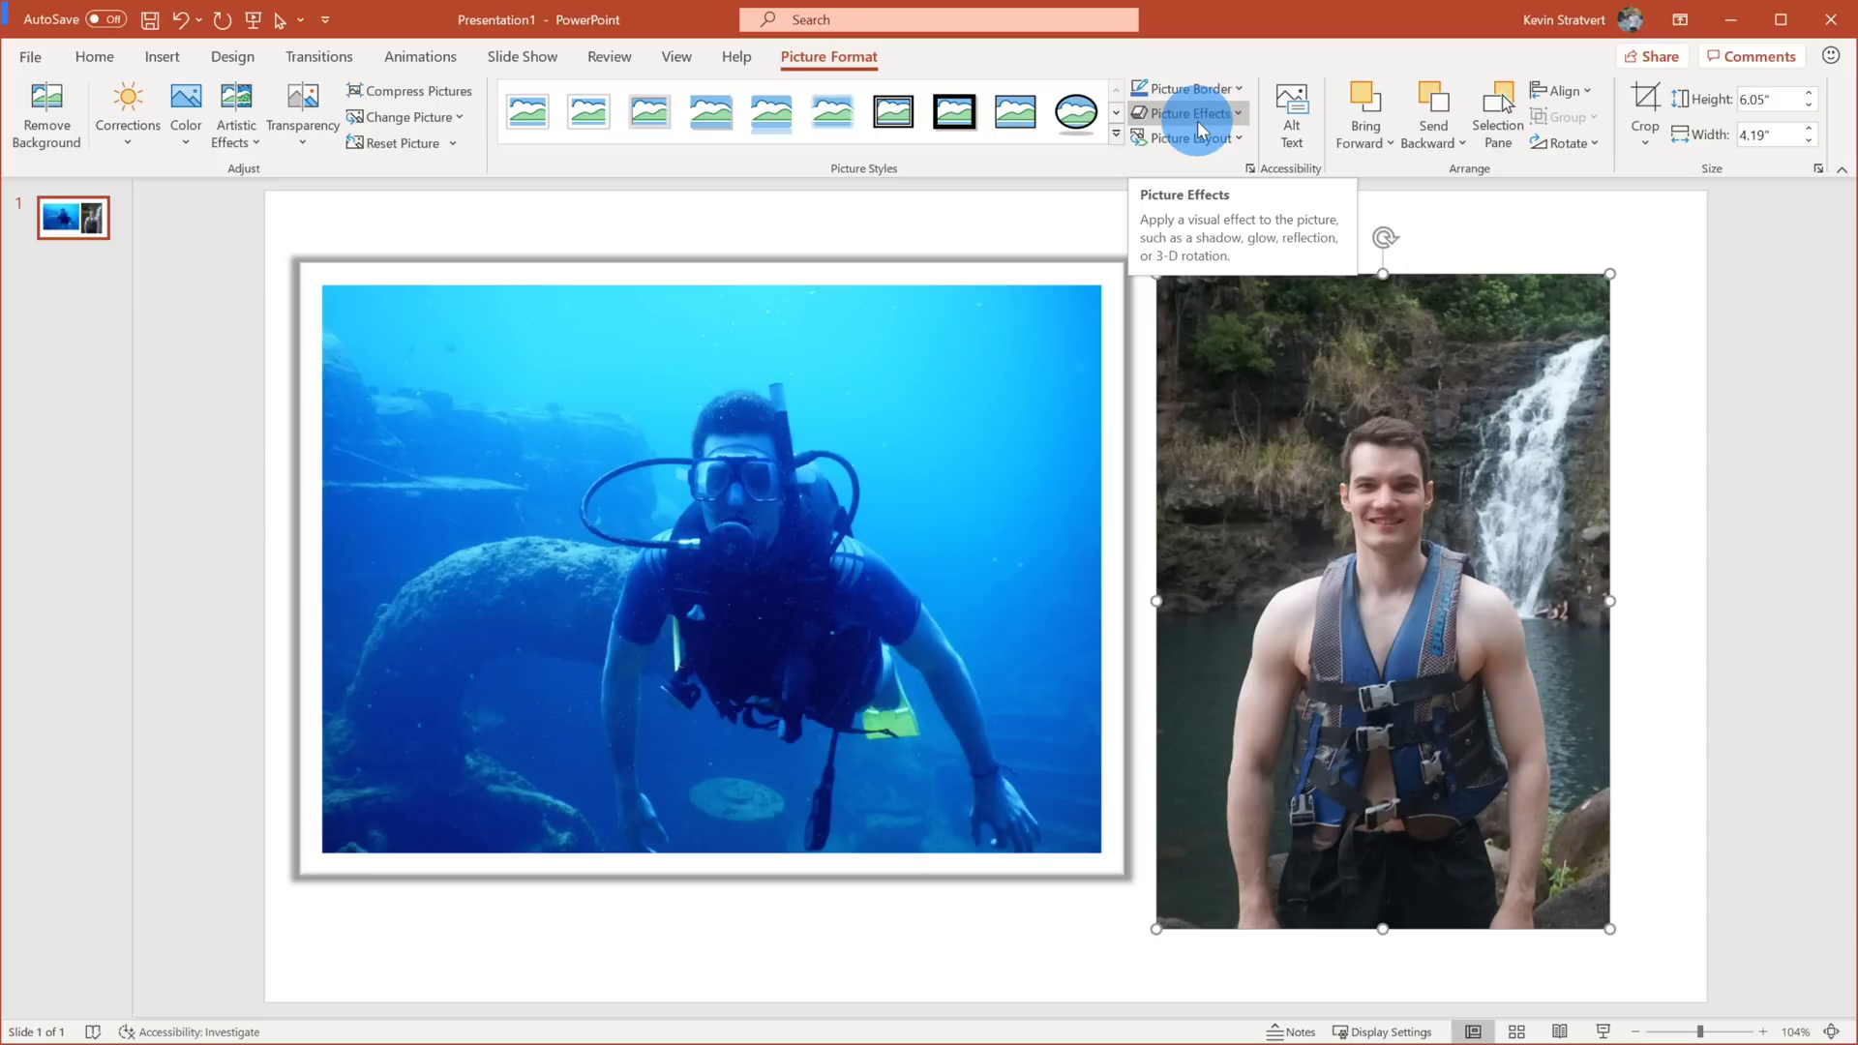
left_click(1079, 200)
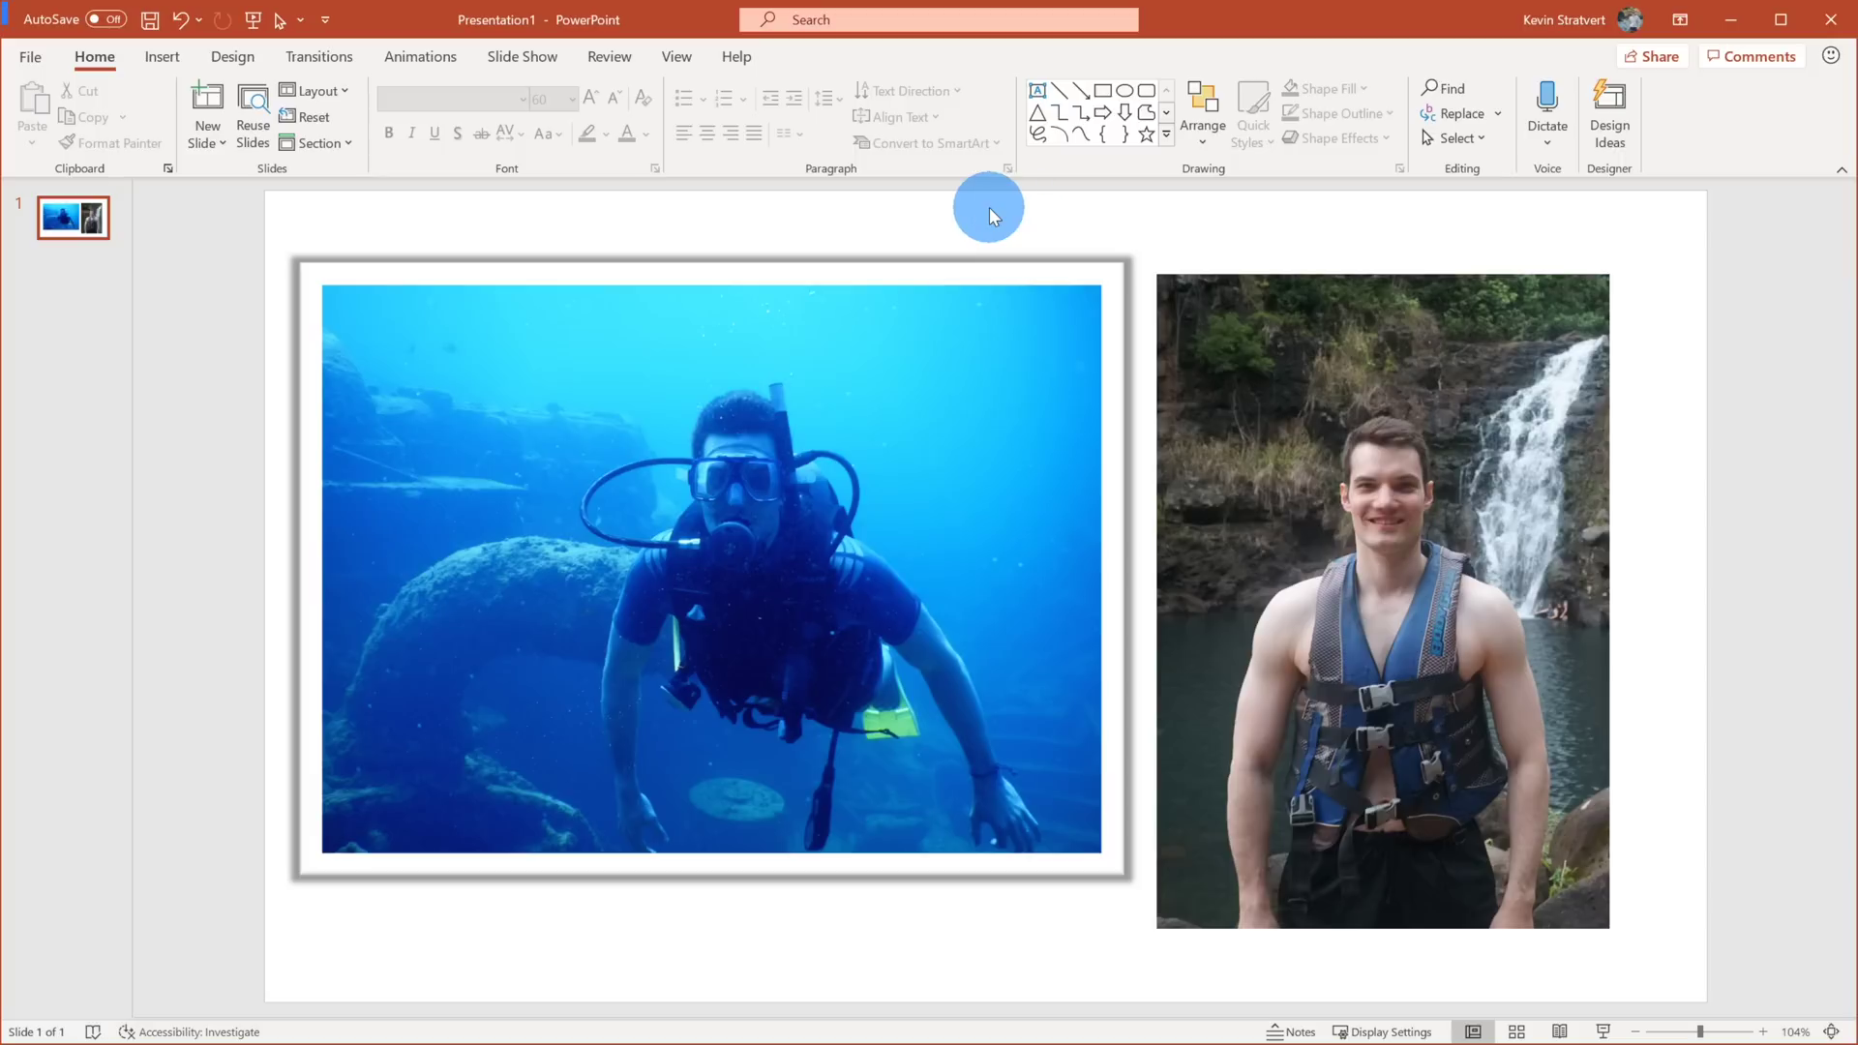
left_click(508, 350)
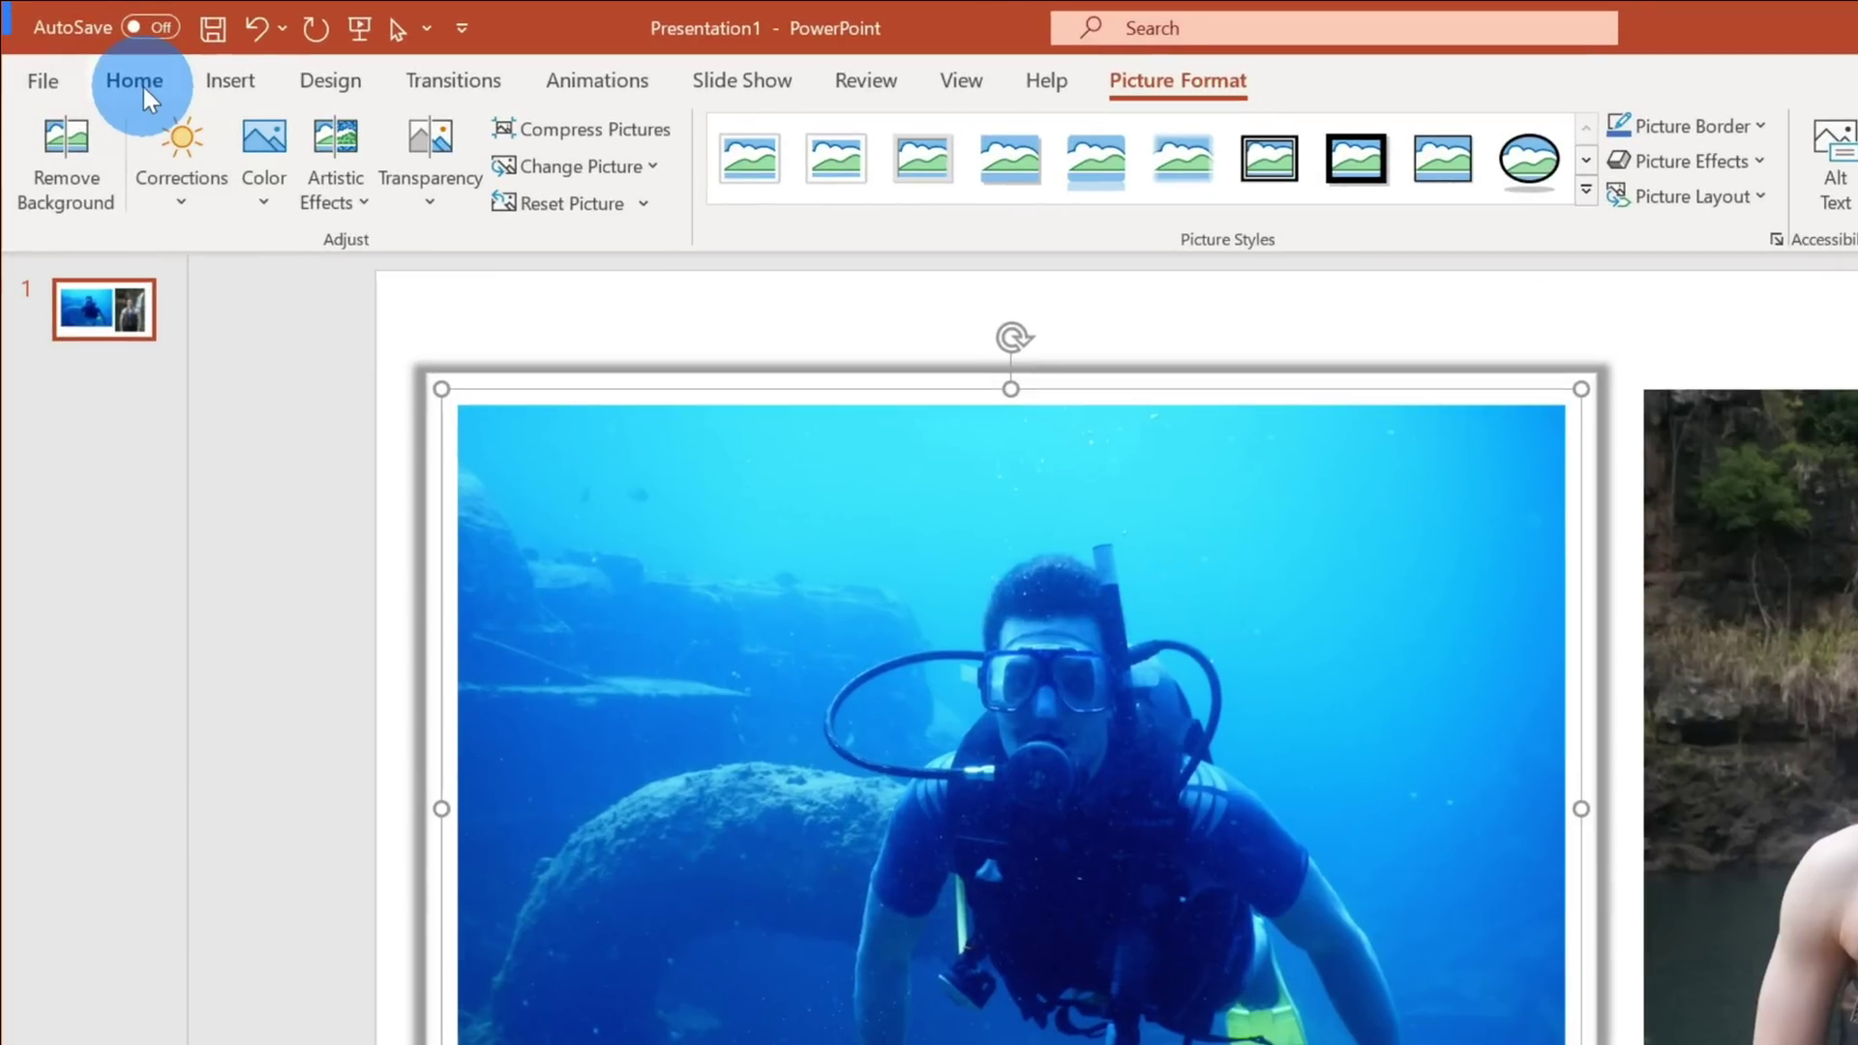
left_click(143, 87)
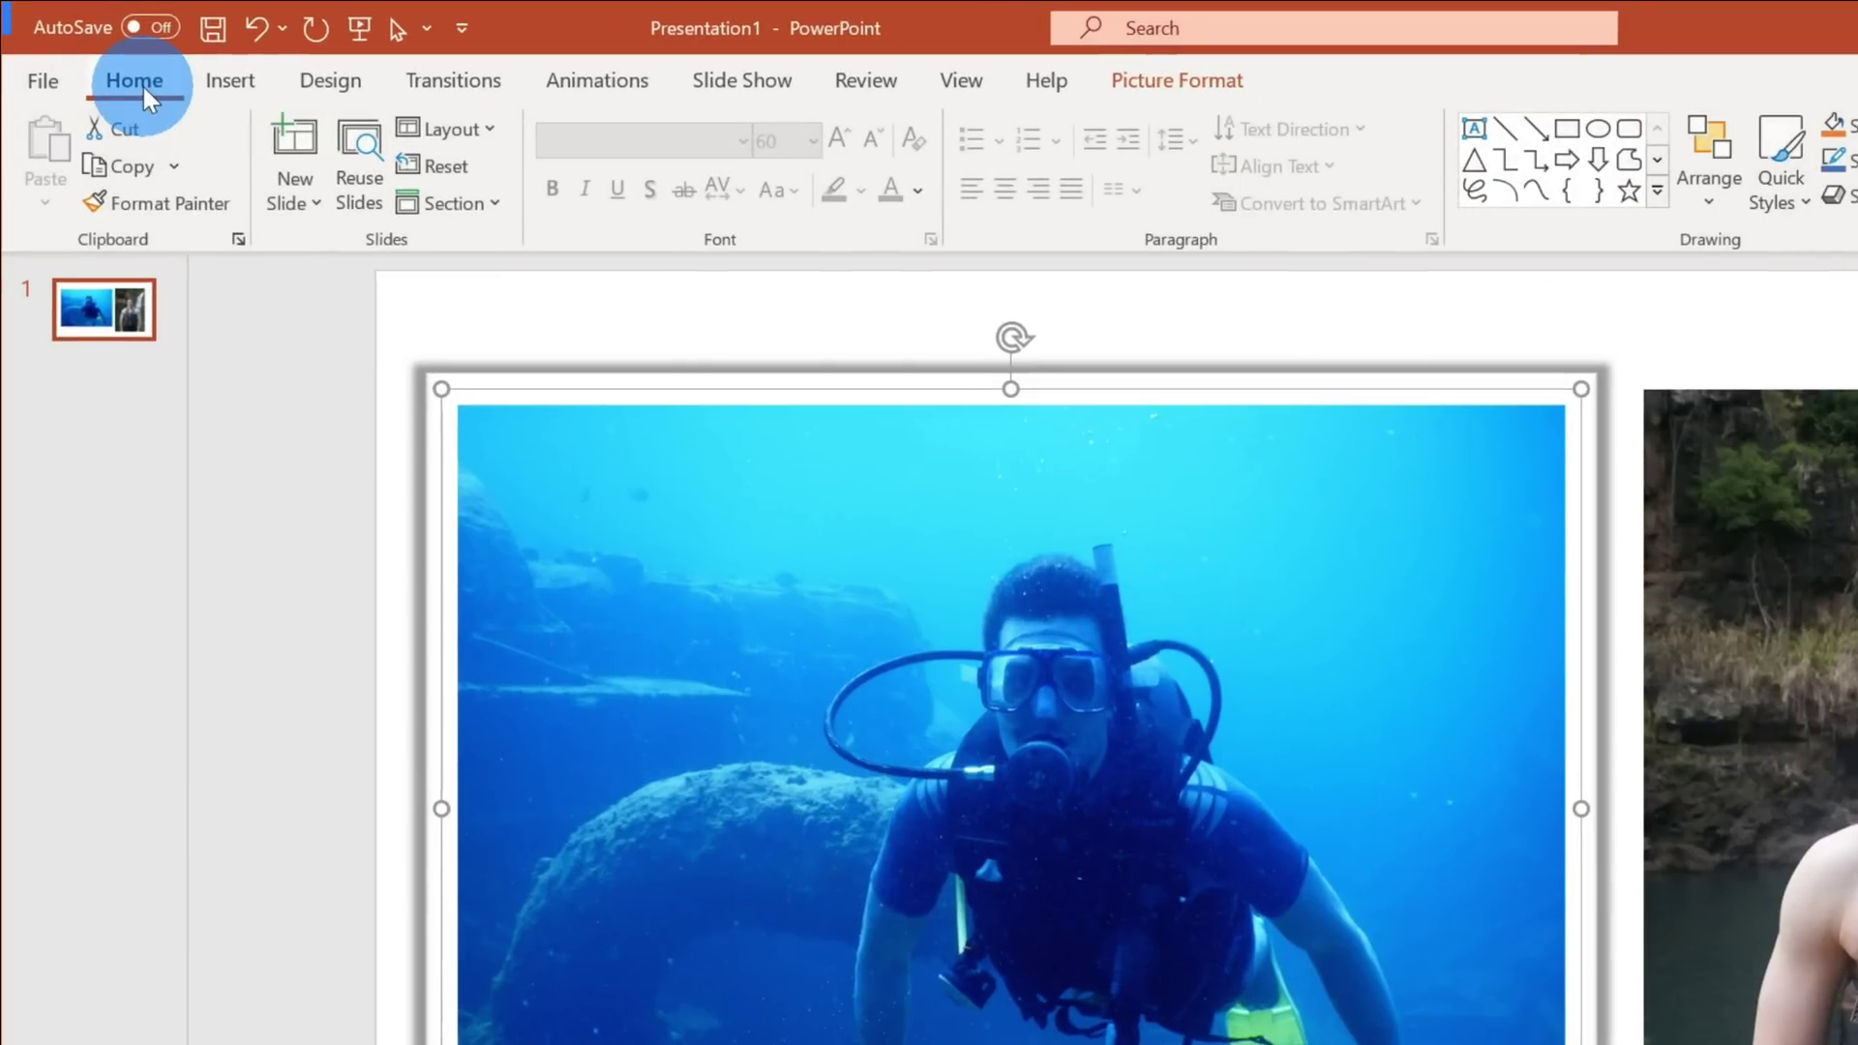
Step: Use Format Painter to copy the diver photo's white frame and shadow onto the waterfall photo
left_click(145, 203)
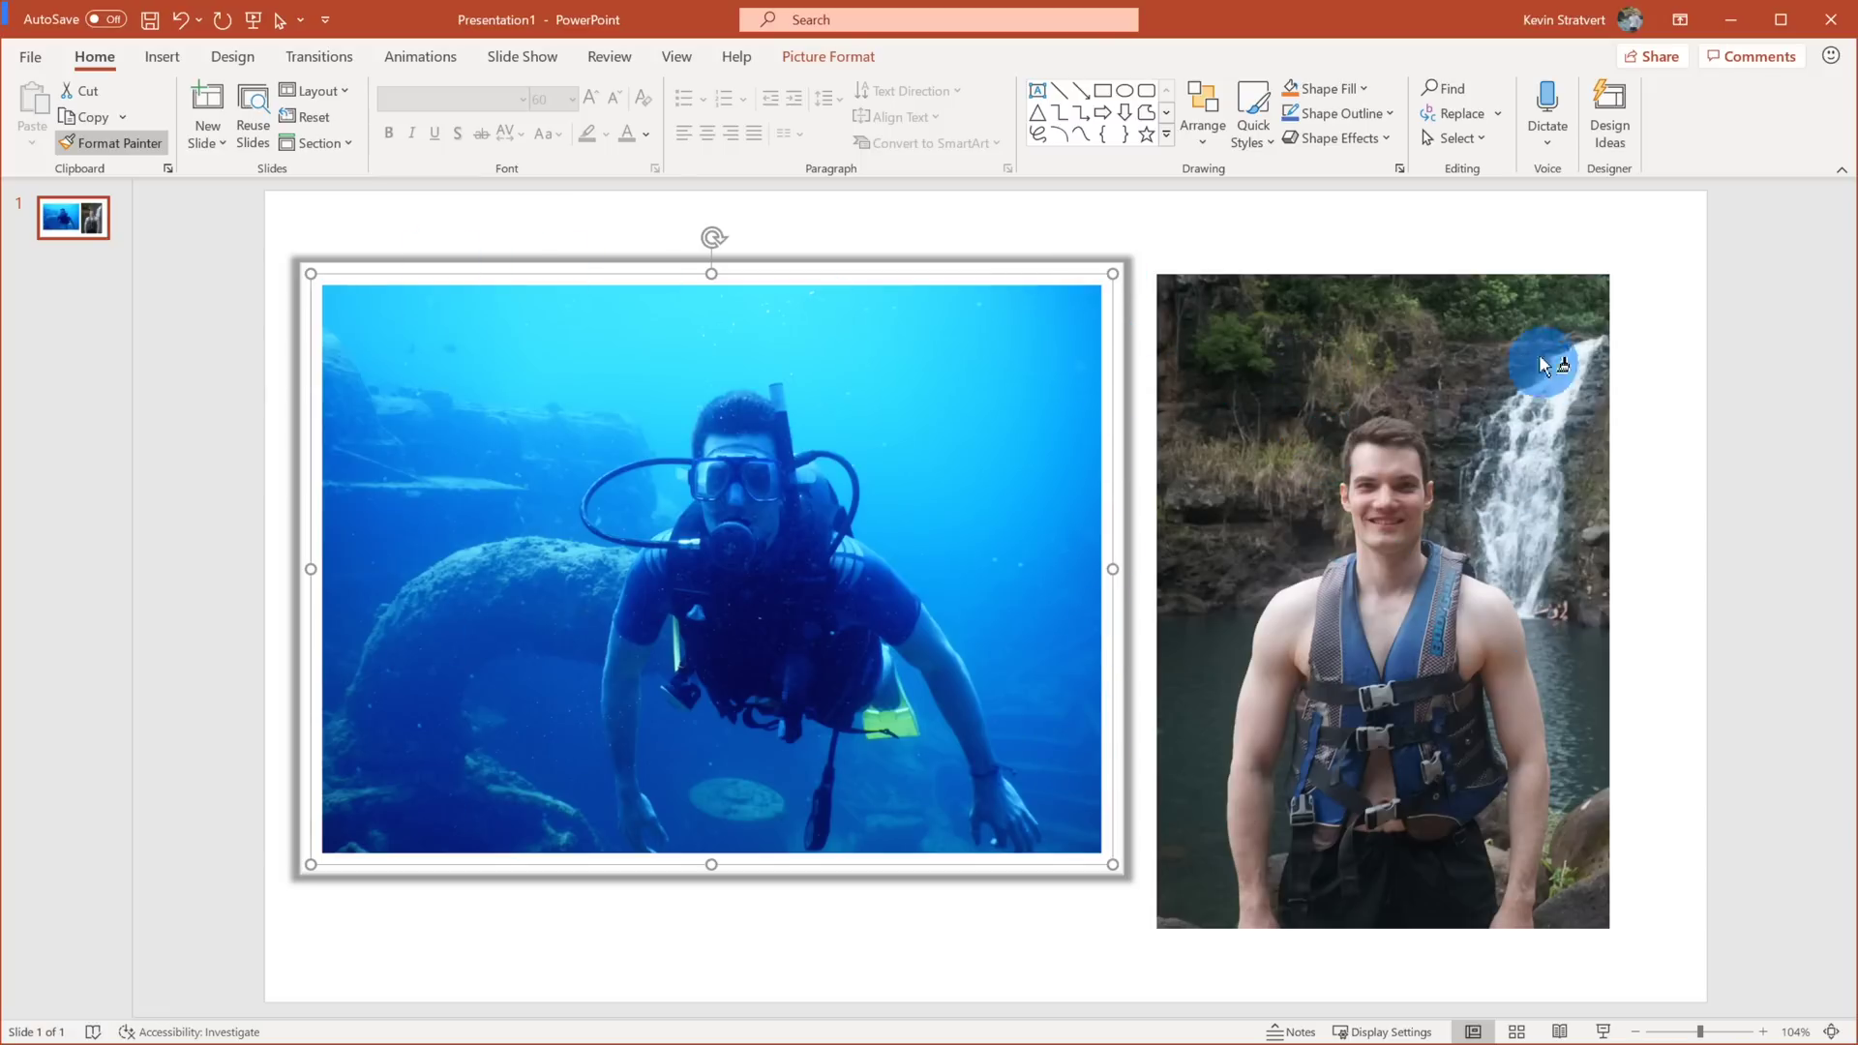
left_click(1354, 370)
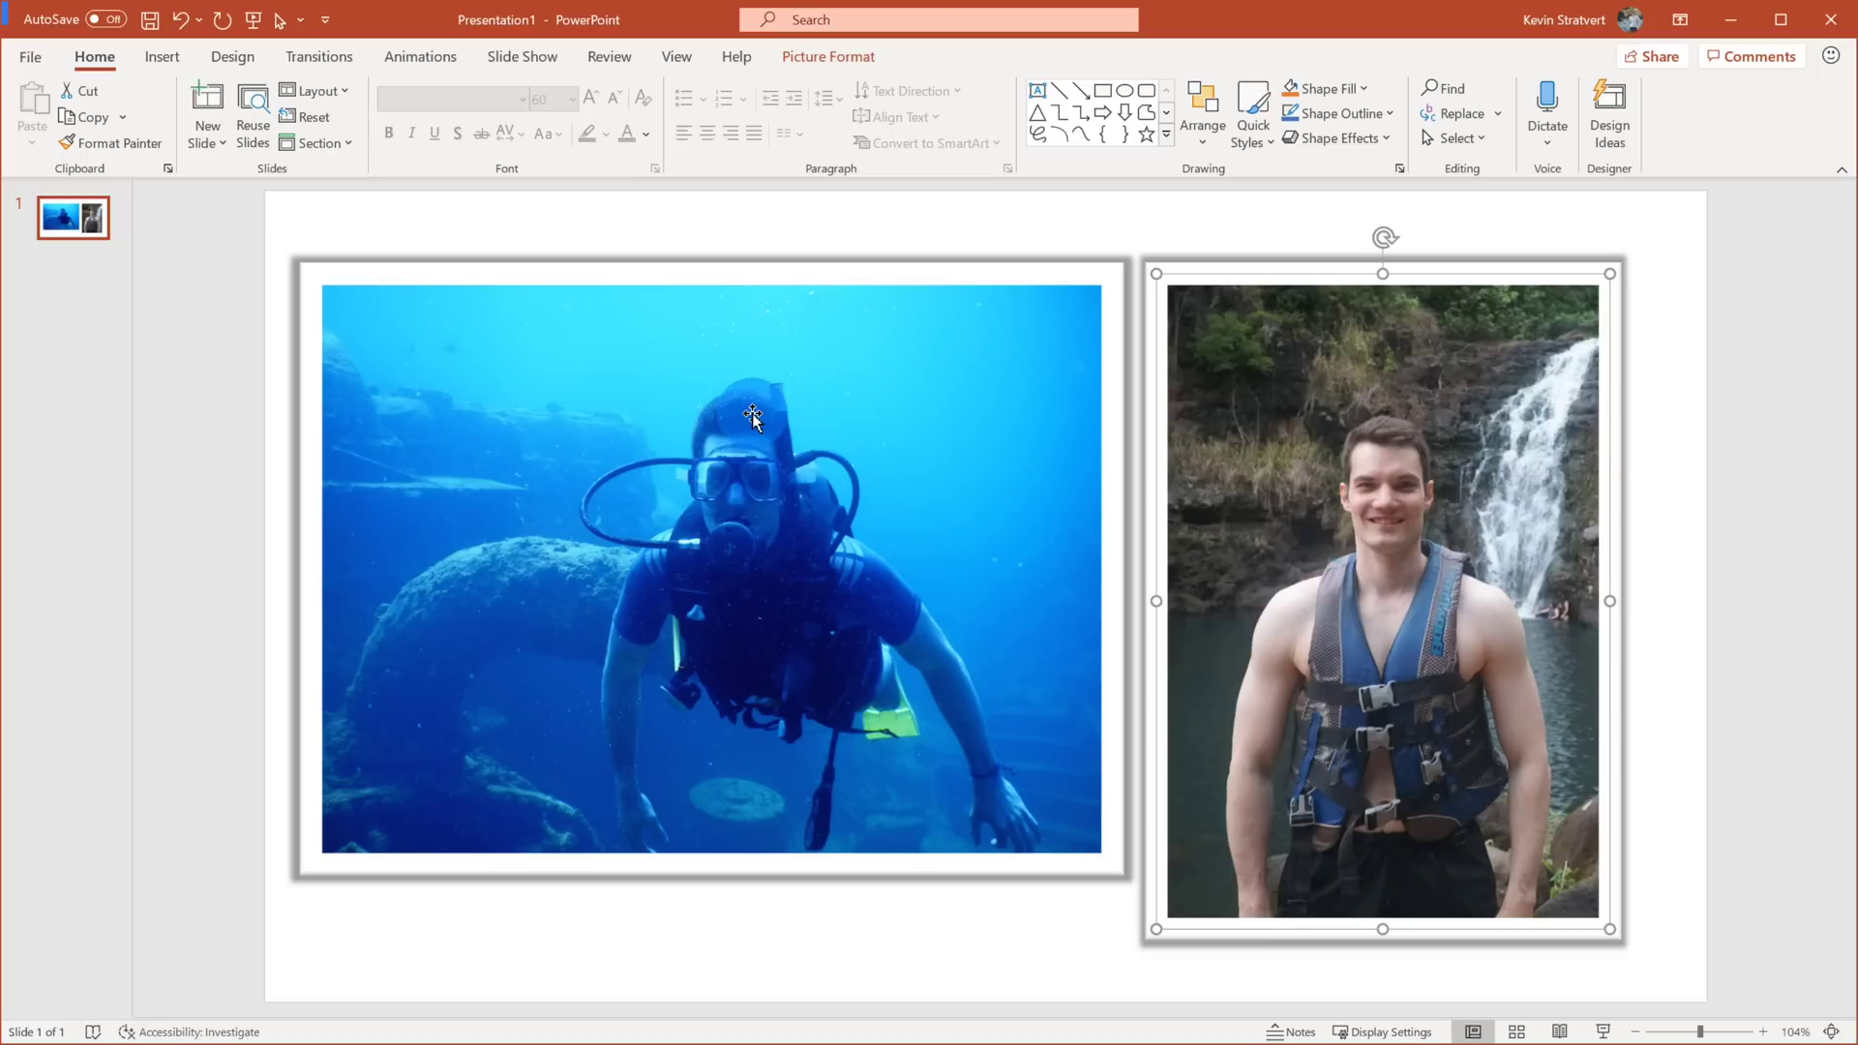
left_click(1431, 538)
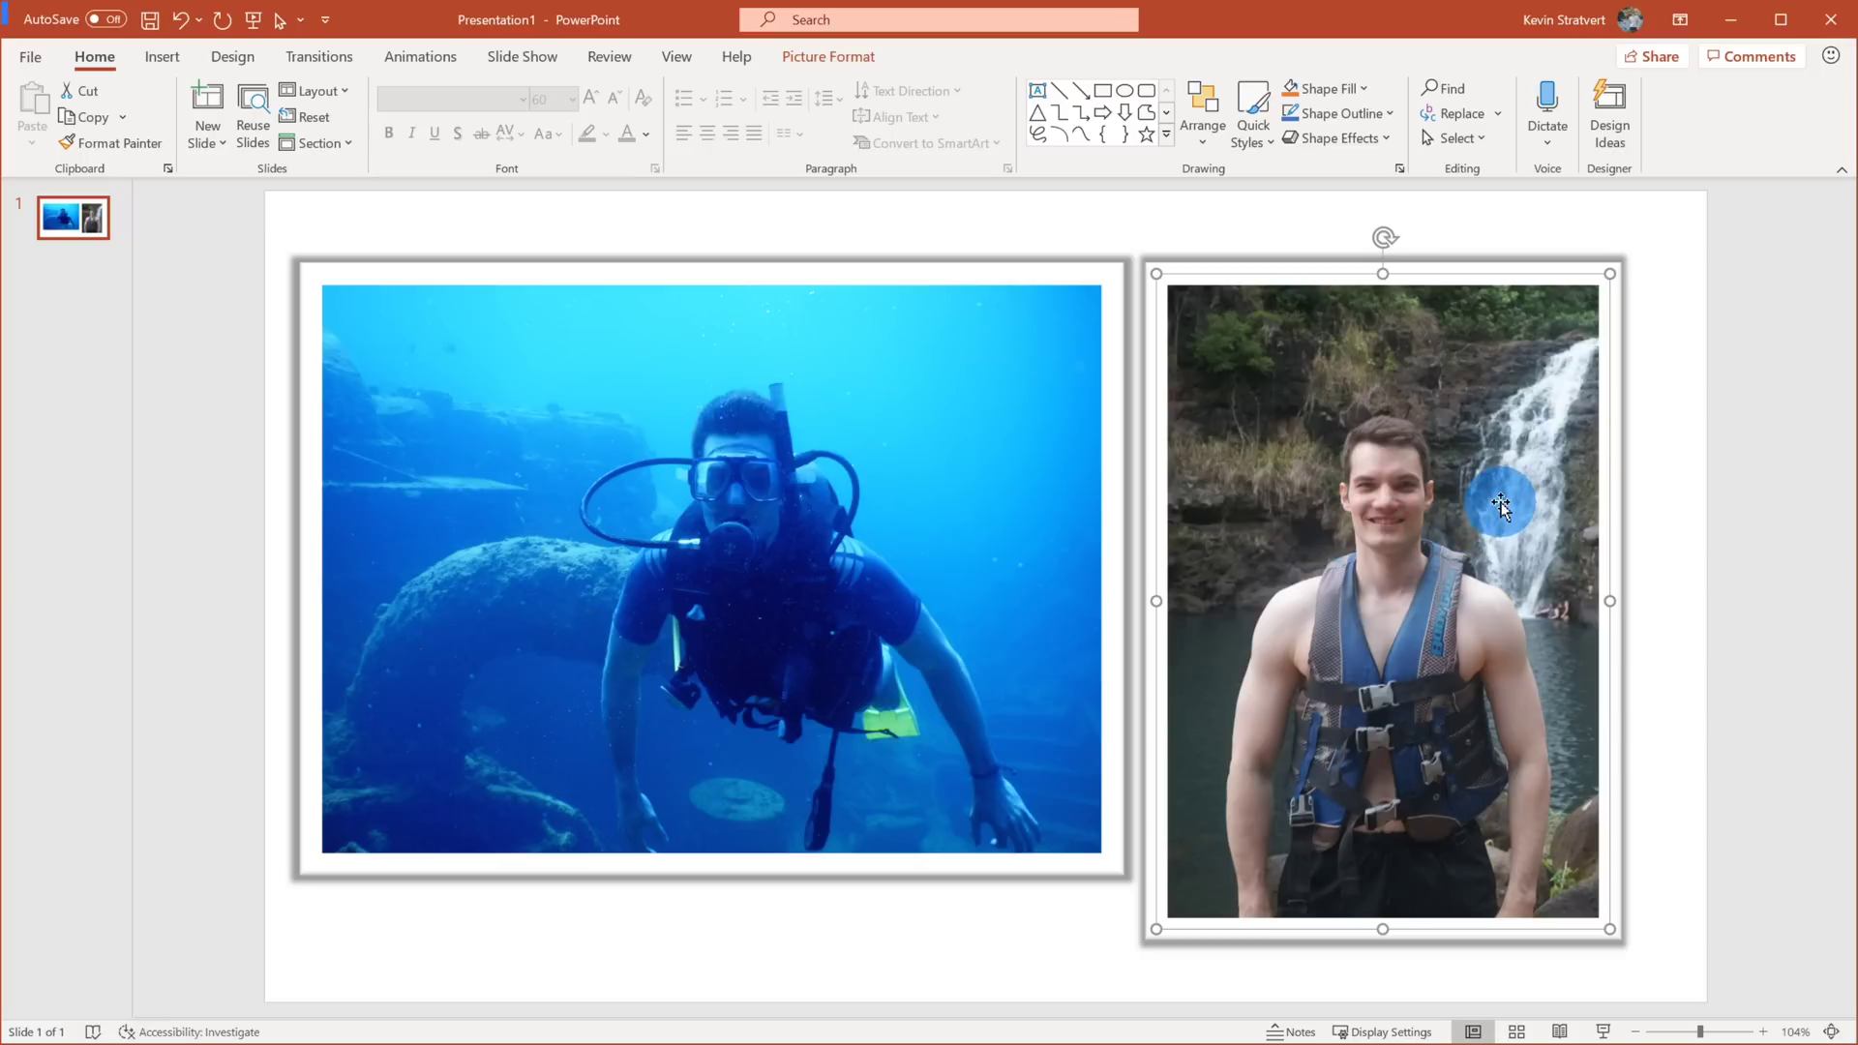
left_click(1684, 481)
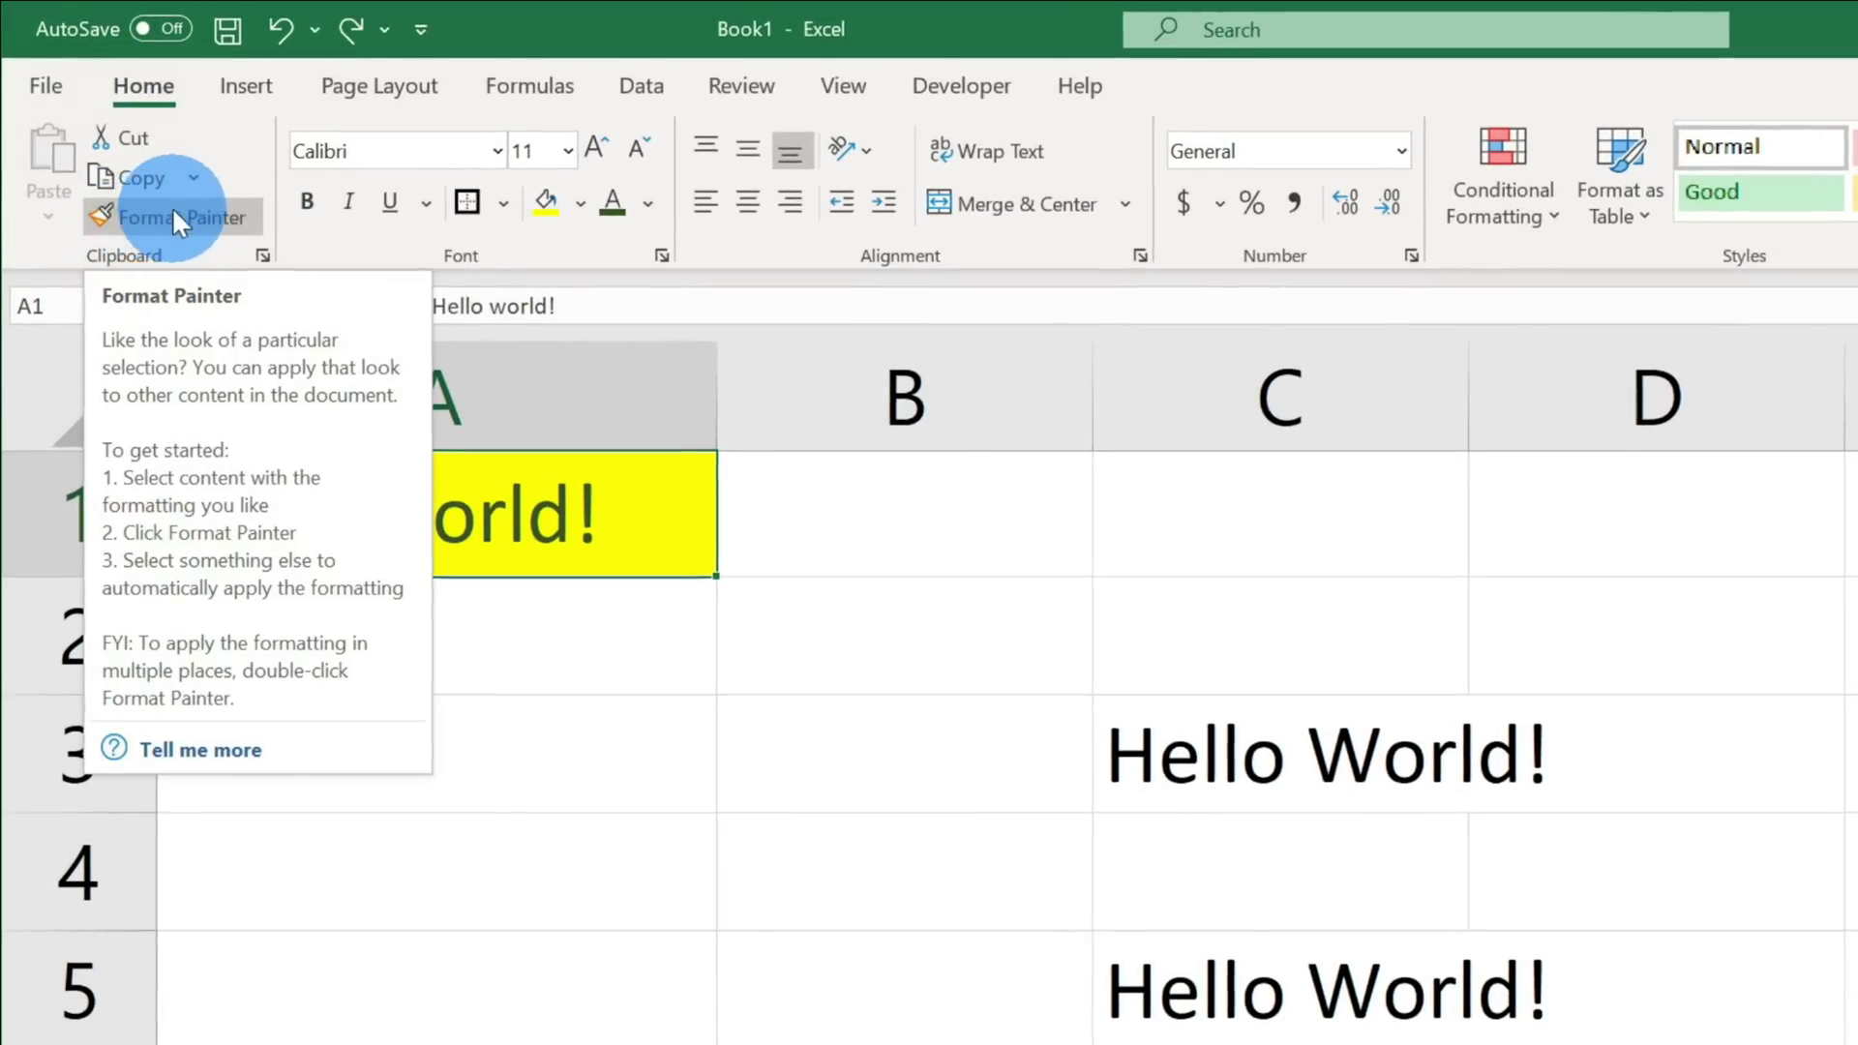
Step: Paint the current cell's formatting onto B2, then select the yellow Hello world! cell A1
left_click(172, 216)
left_click(837, 670)
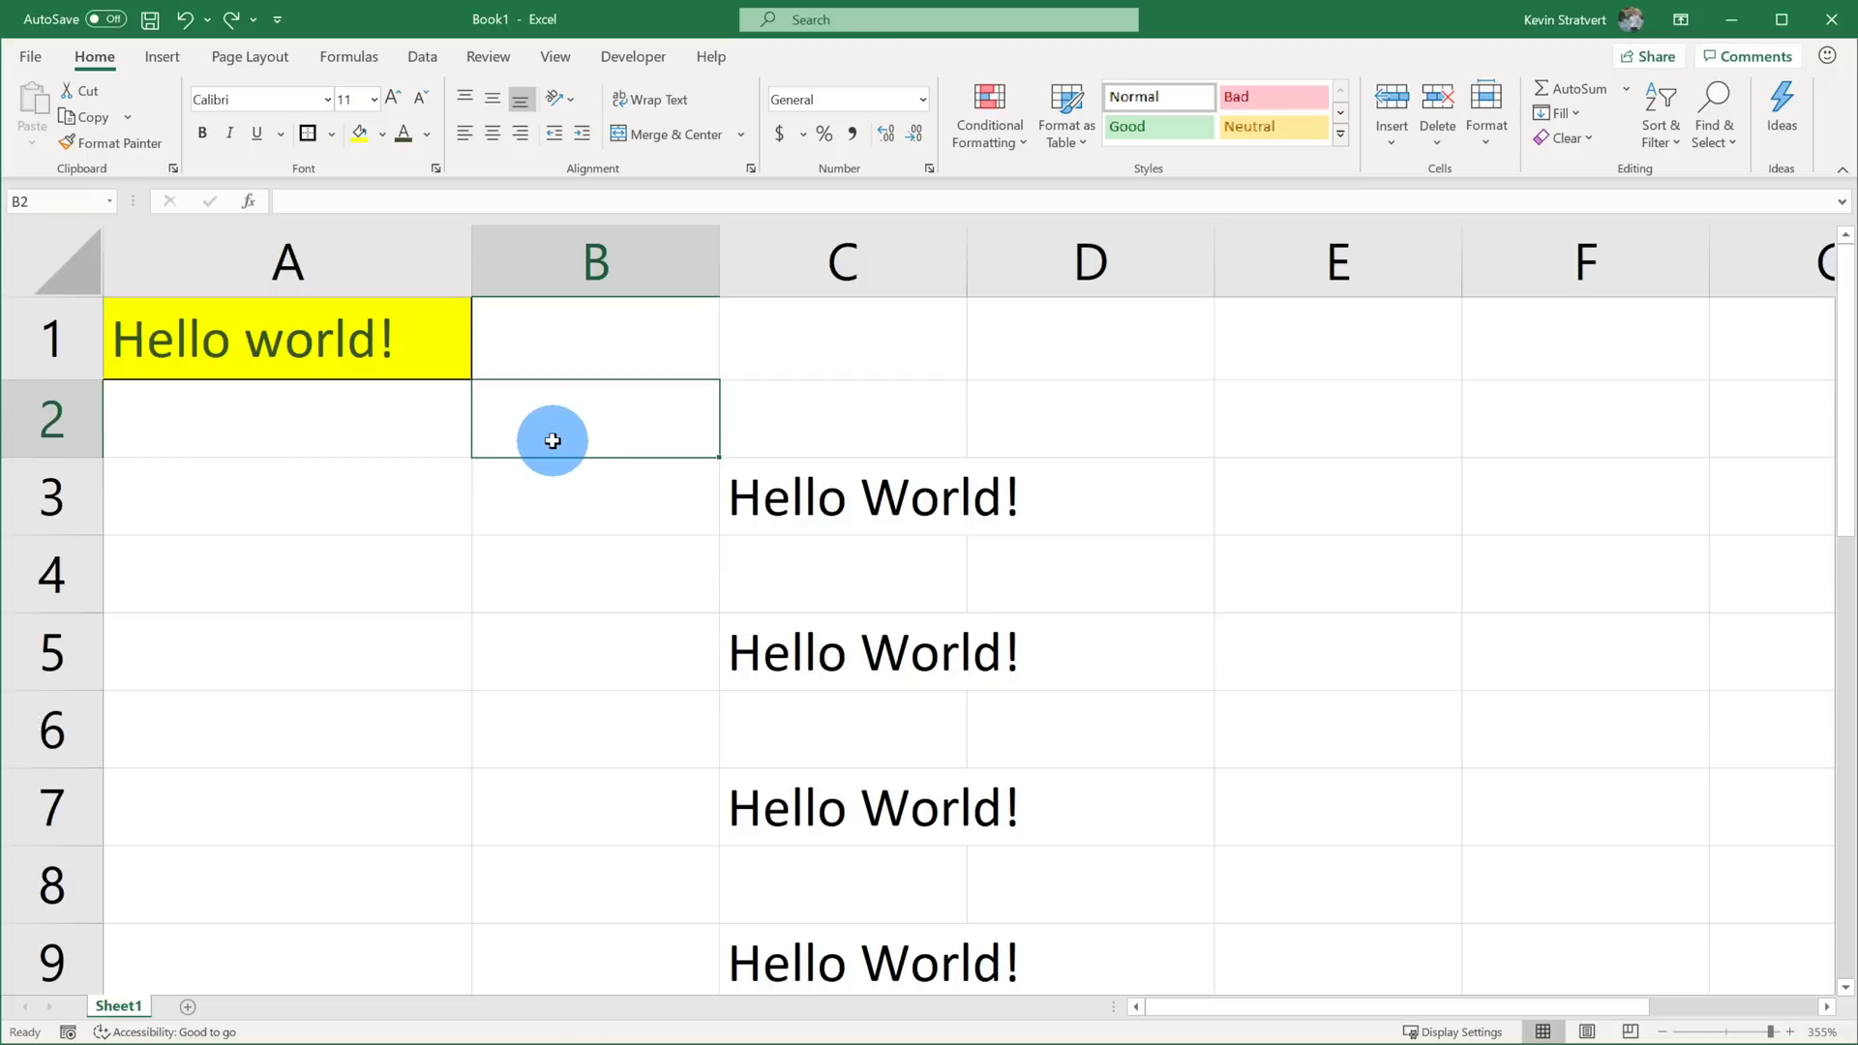
left_click(440, 324)
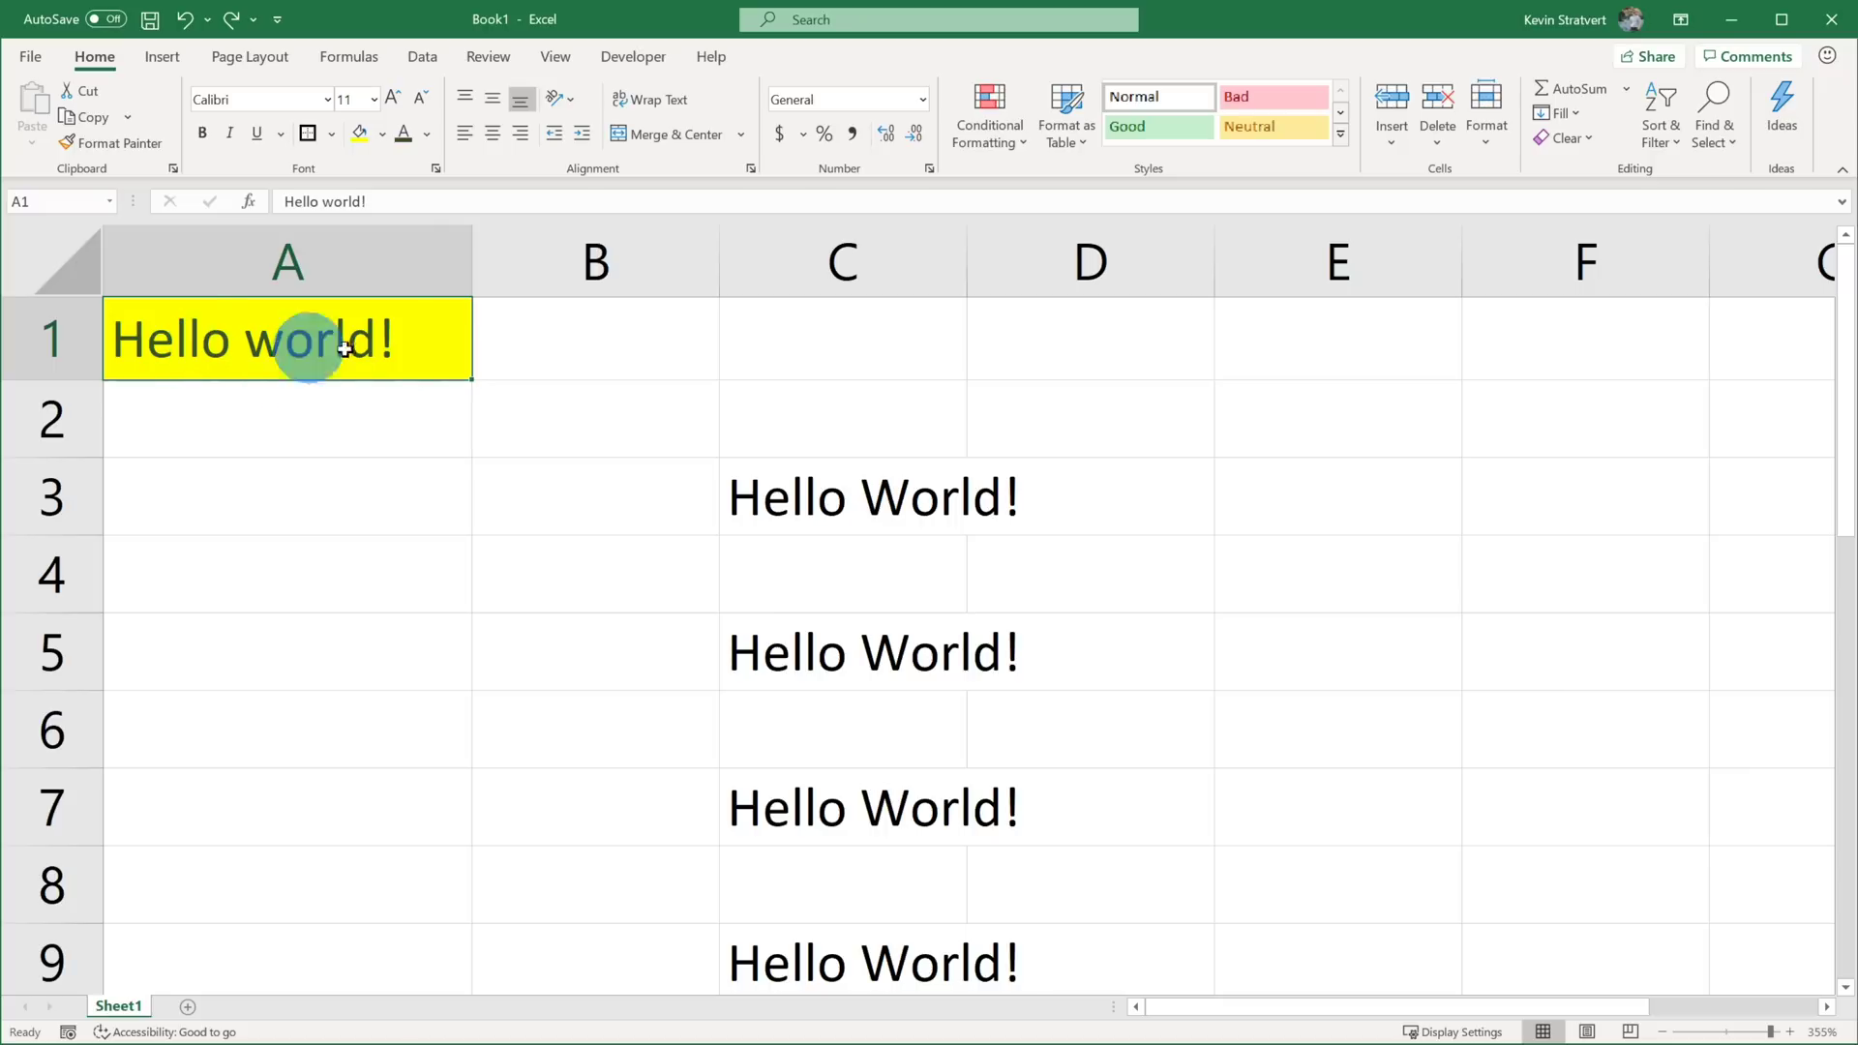
Step: Click through cells A2, C3, C5 and C7, then pick up A1's yellow-fill formatting
left_click(427, 414)
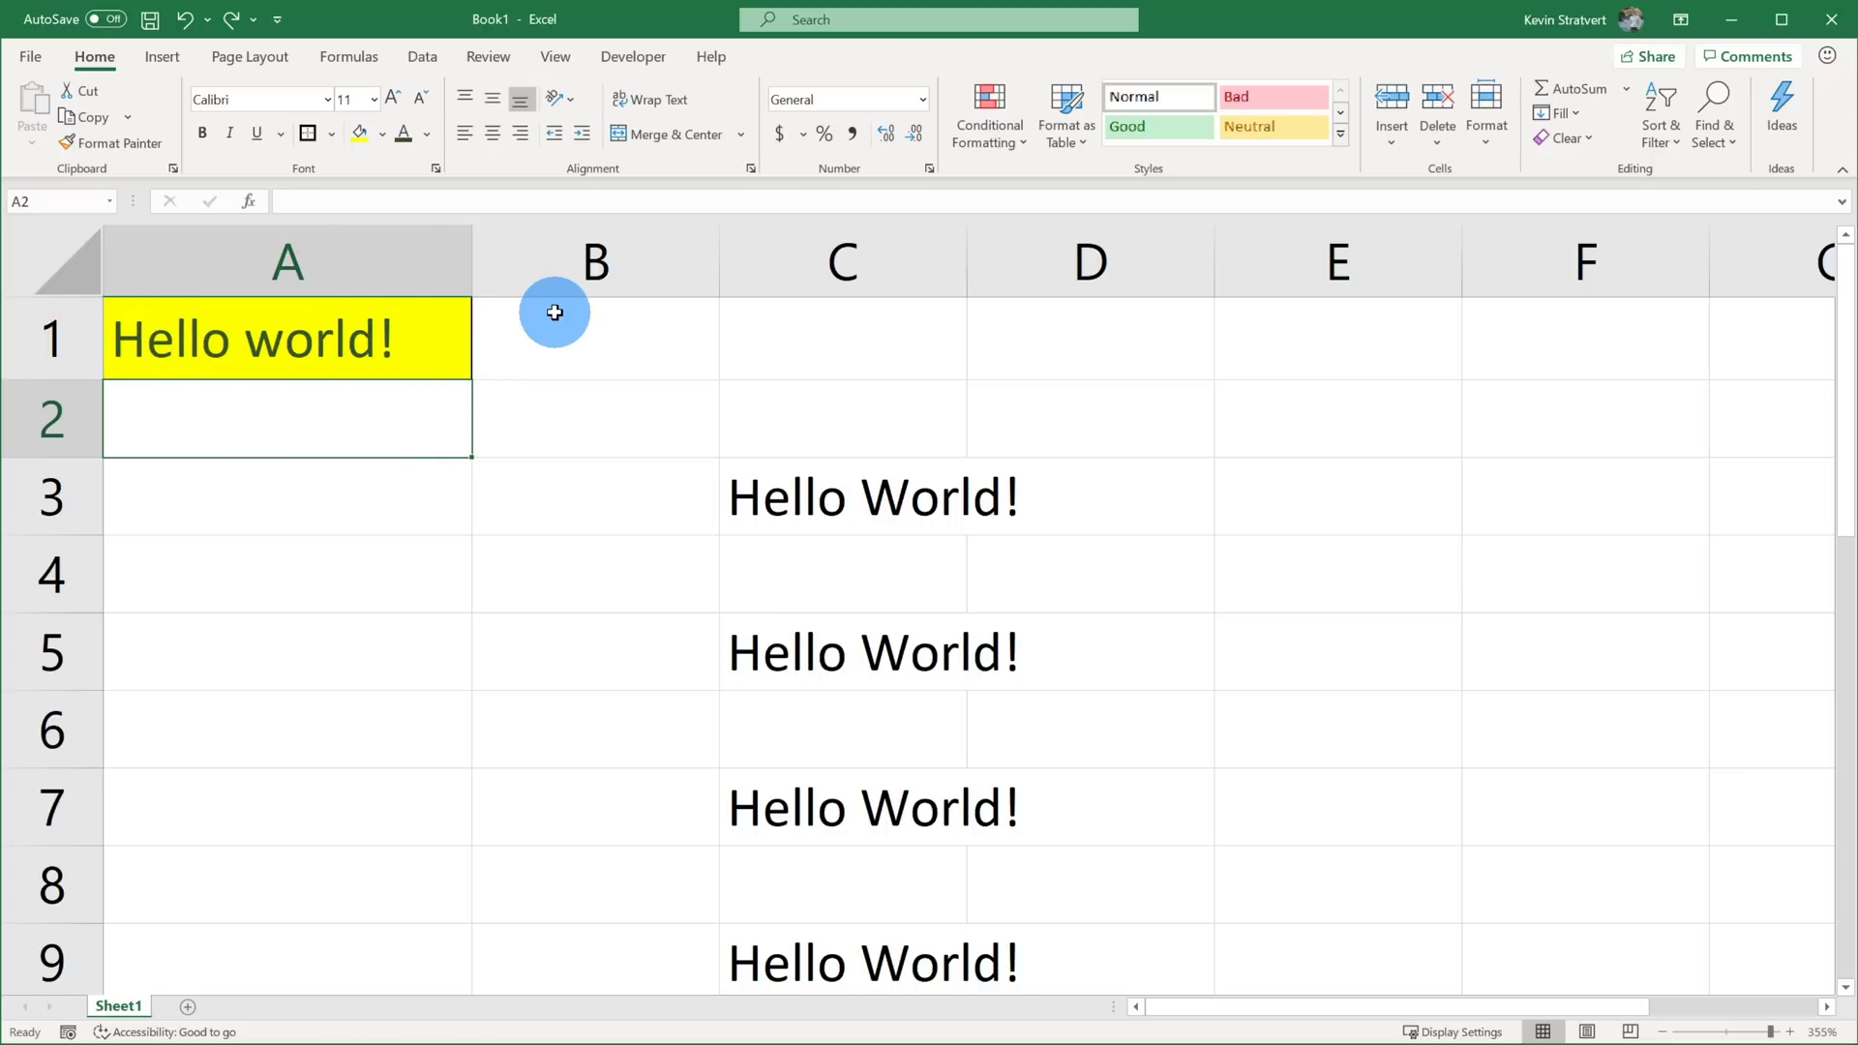
left_click(929, 506)
left_click(908, 648)
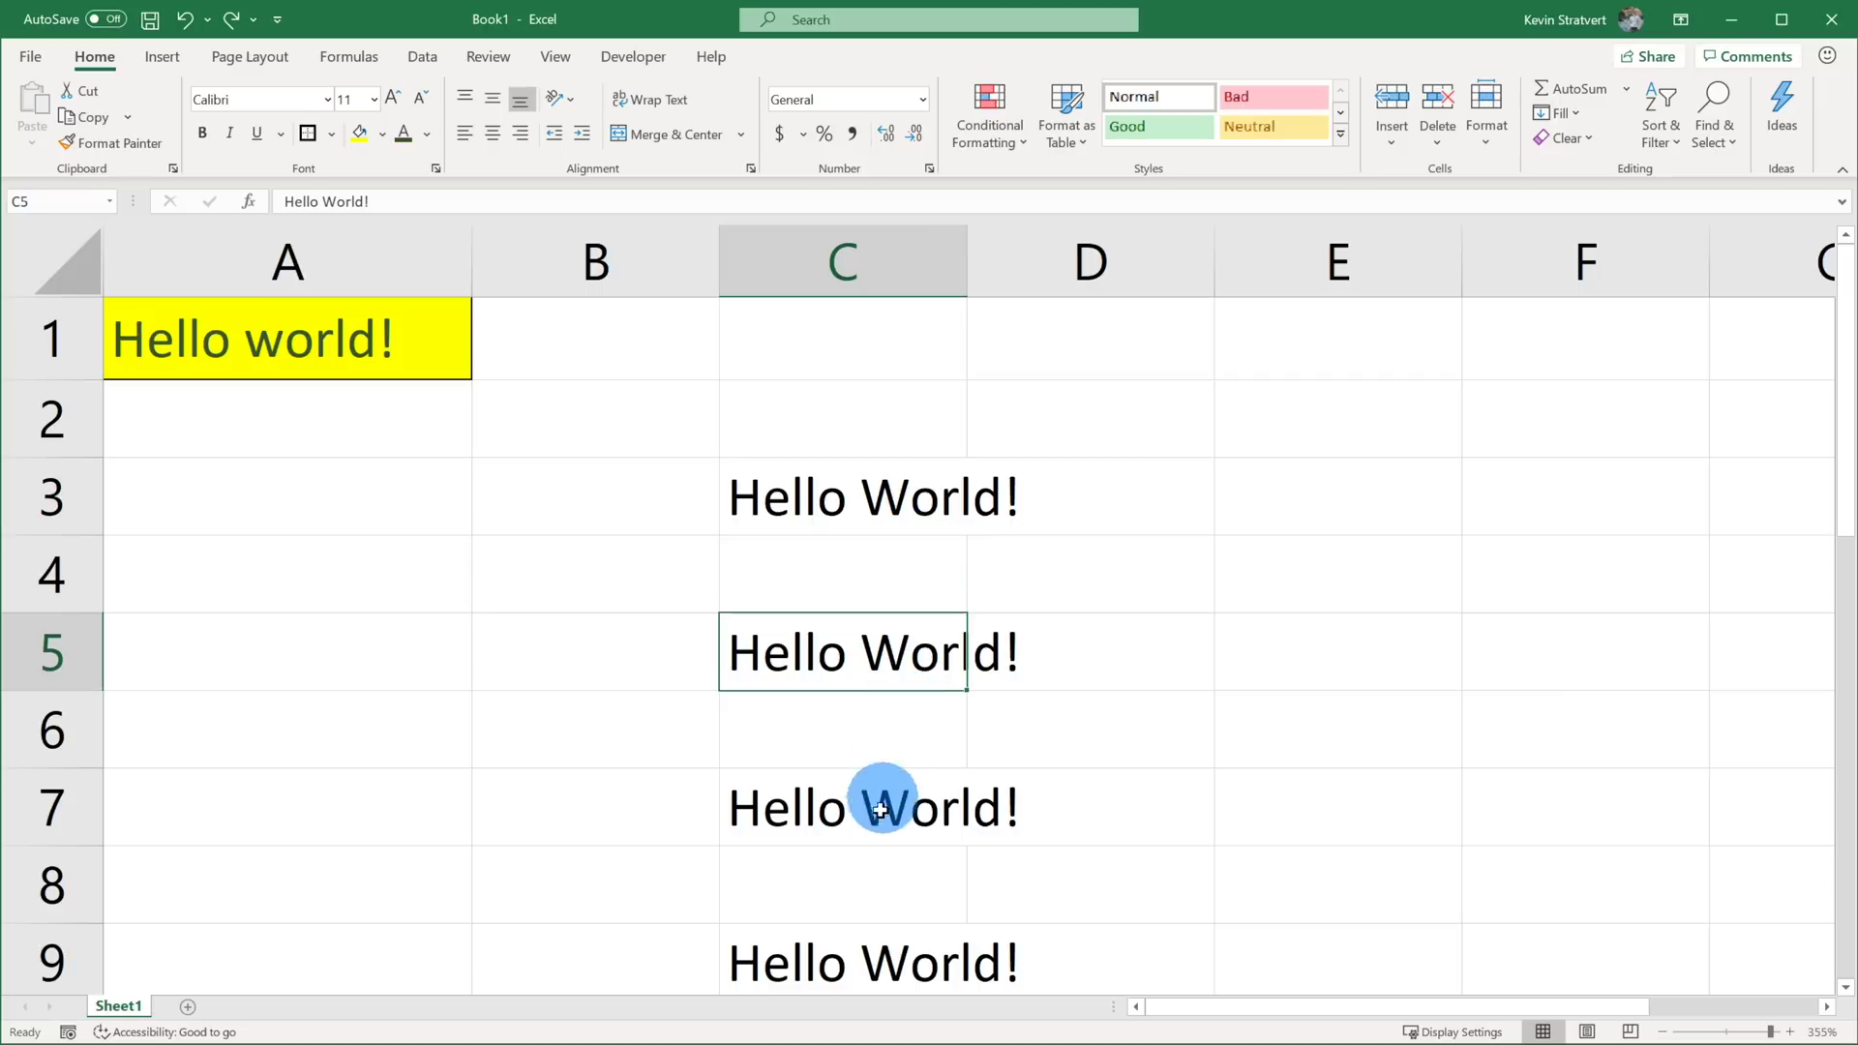
left_click(875, 801)
left_click(877, 654)
left_click(900, 494)
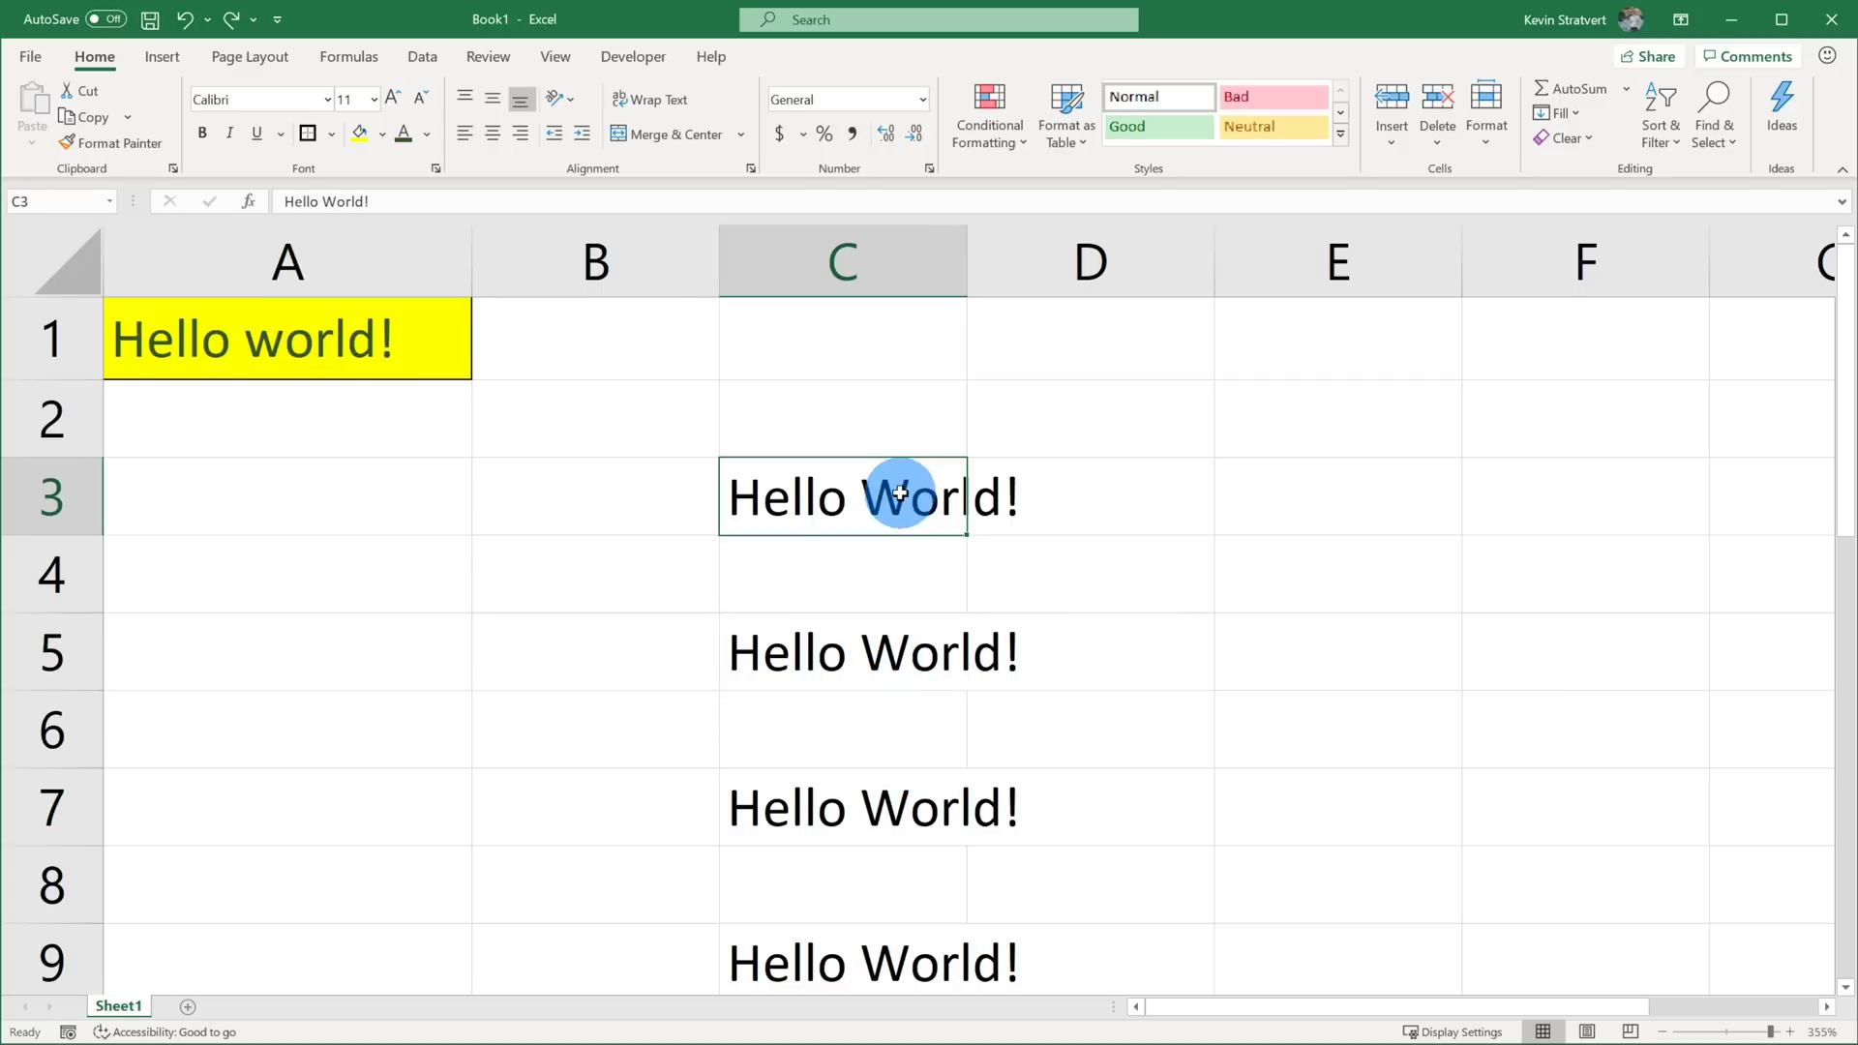
left_click(338, 340)
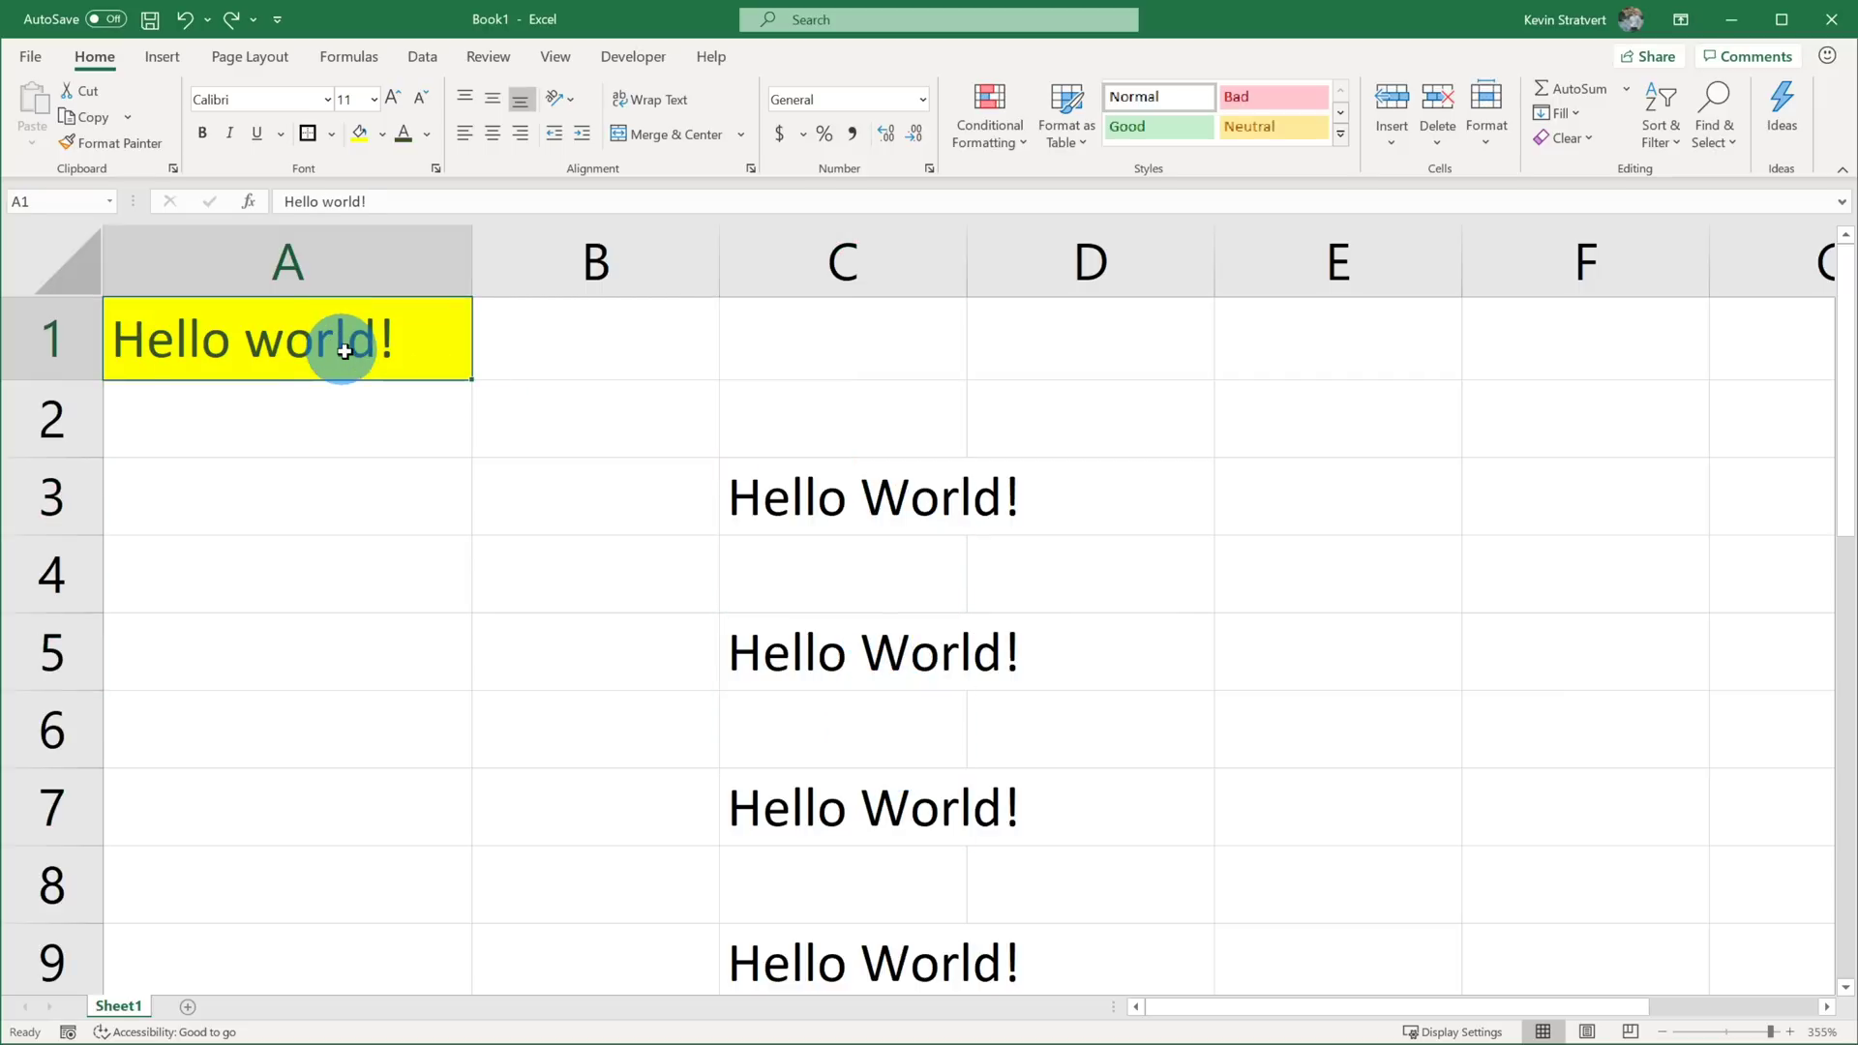
left_click(112, 143)
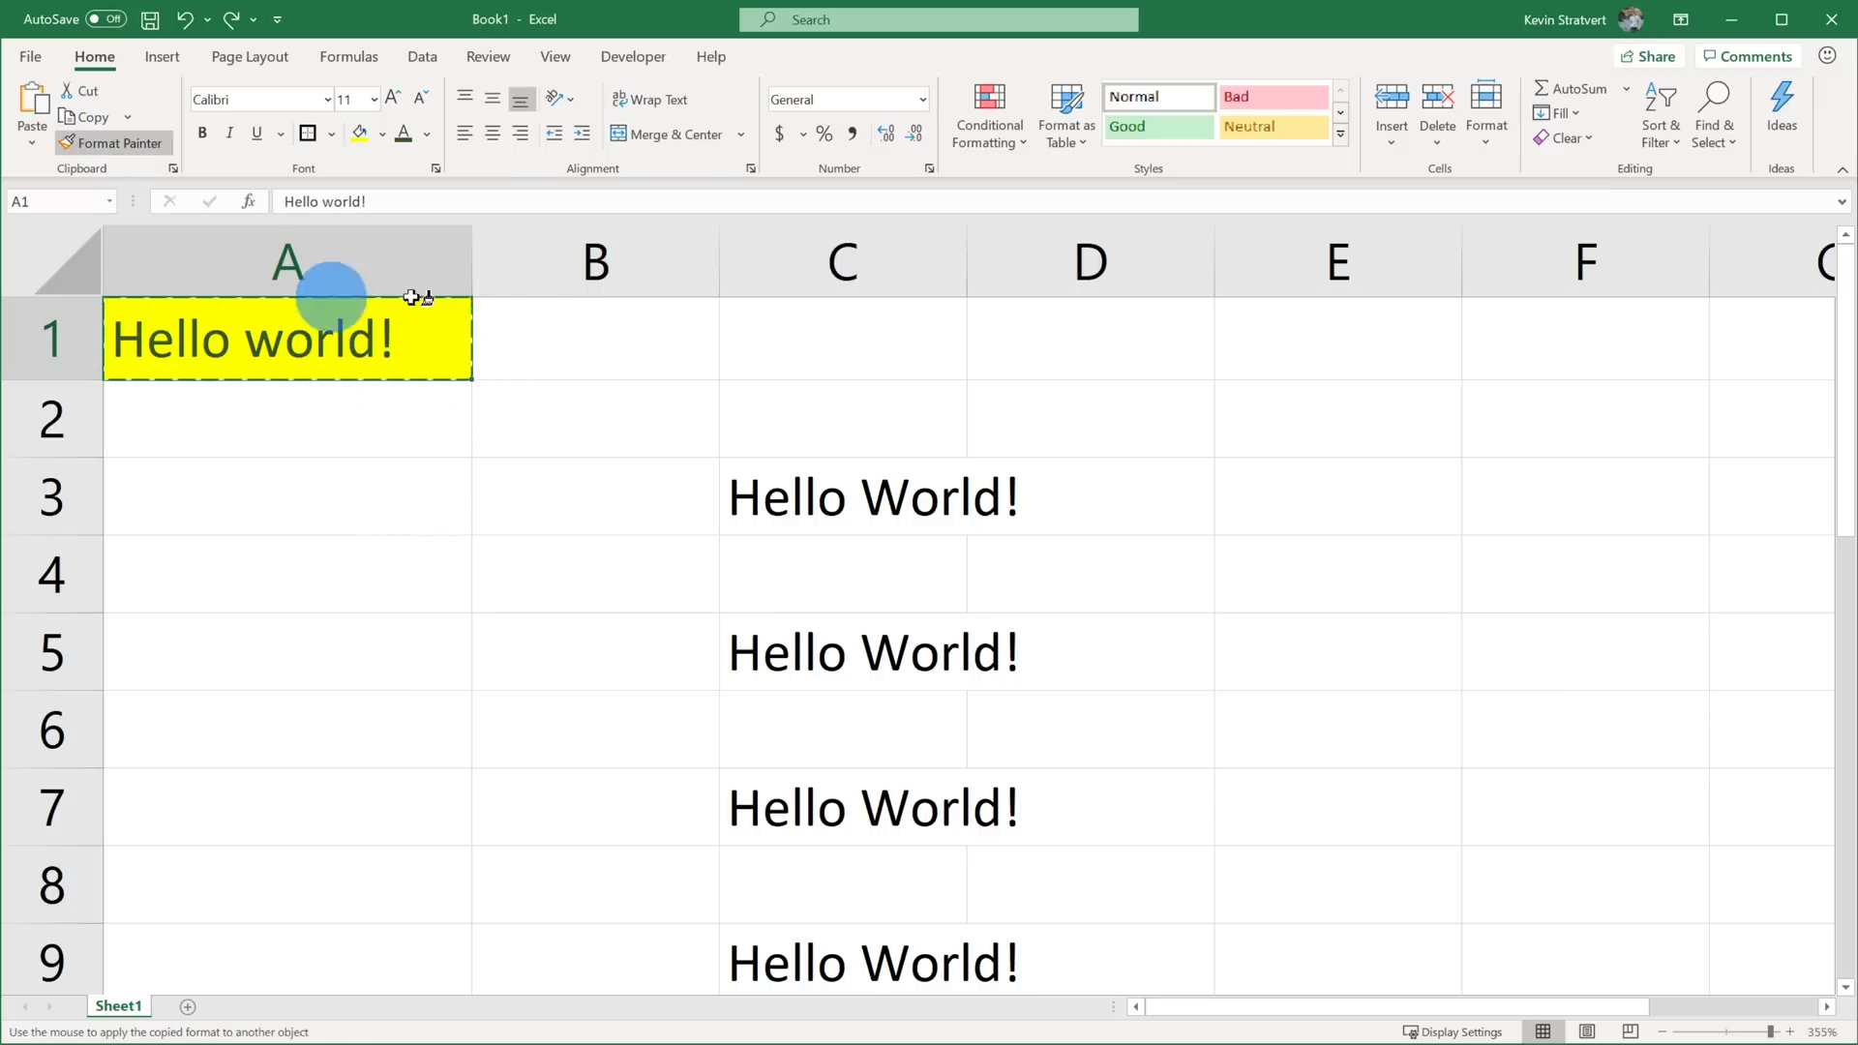
Step: Paint A1's yellow fill and border onto C3, then click through C5, C7 and C9
left_click(842, 502)
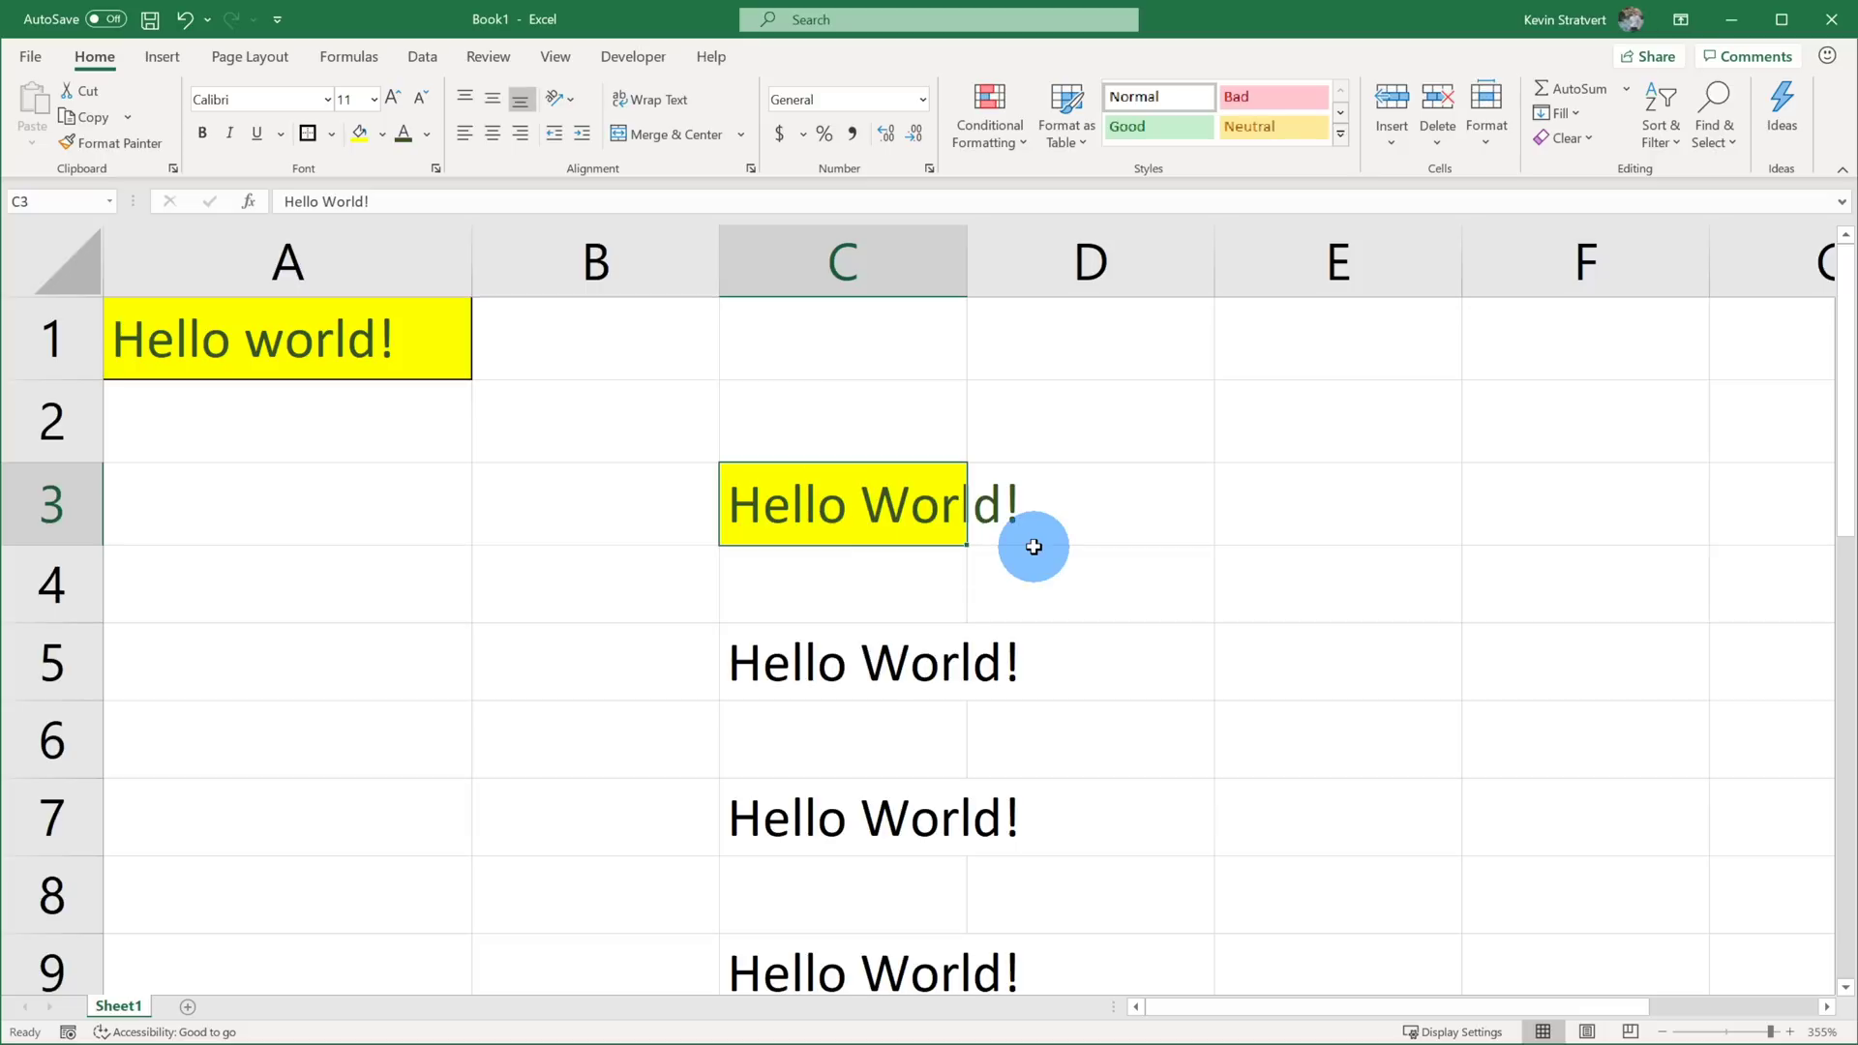
left_click(866, 649)
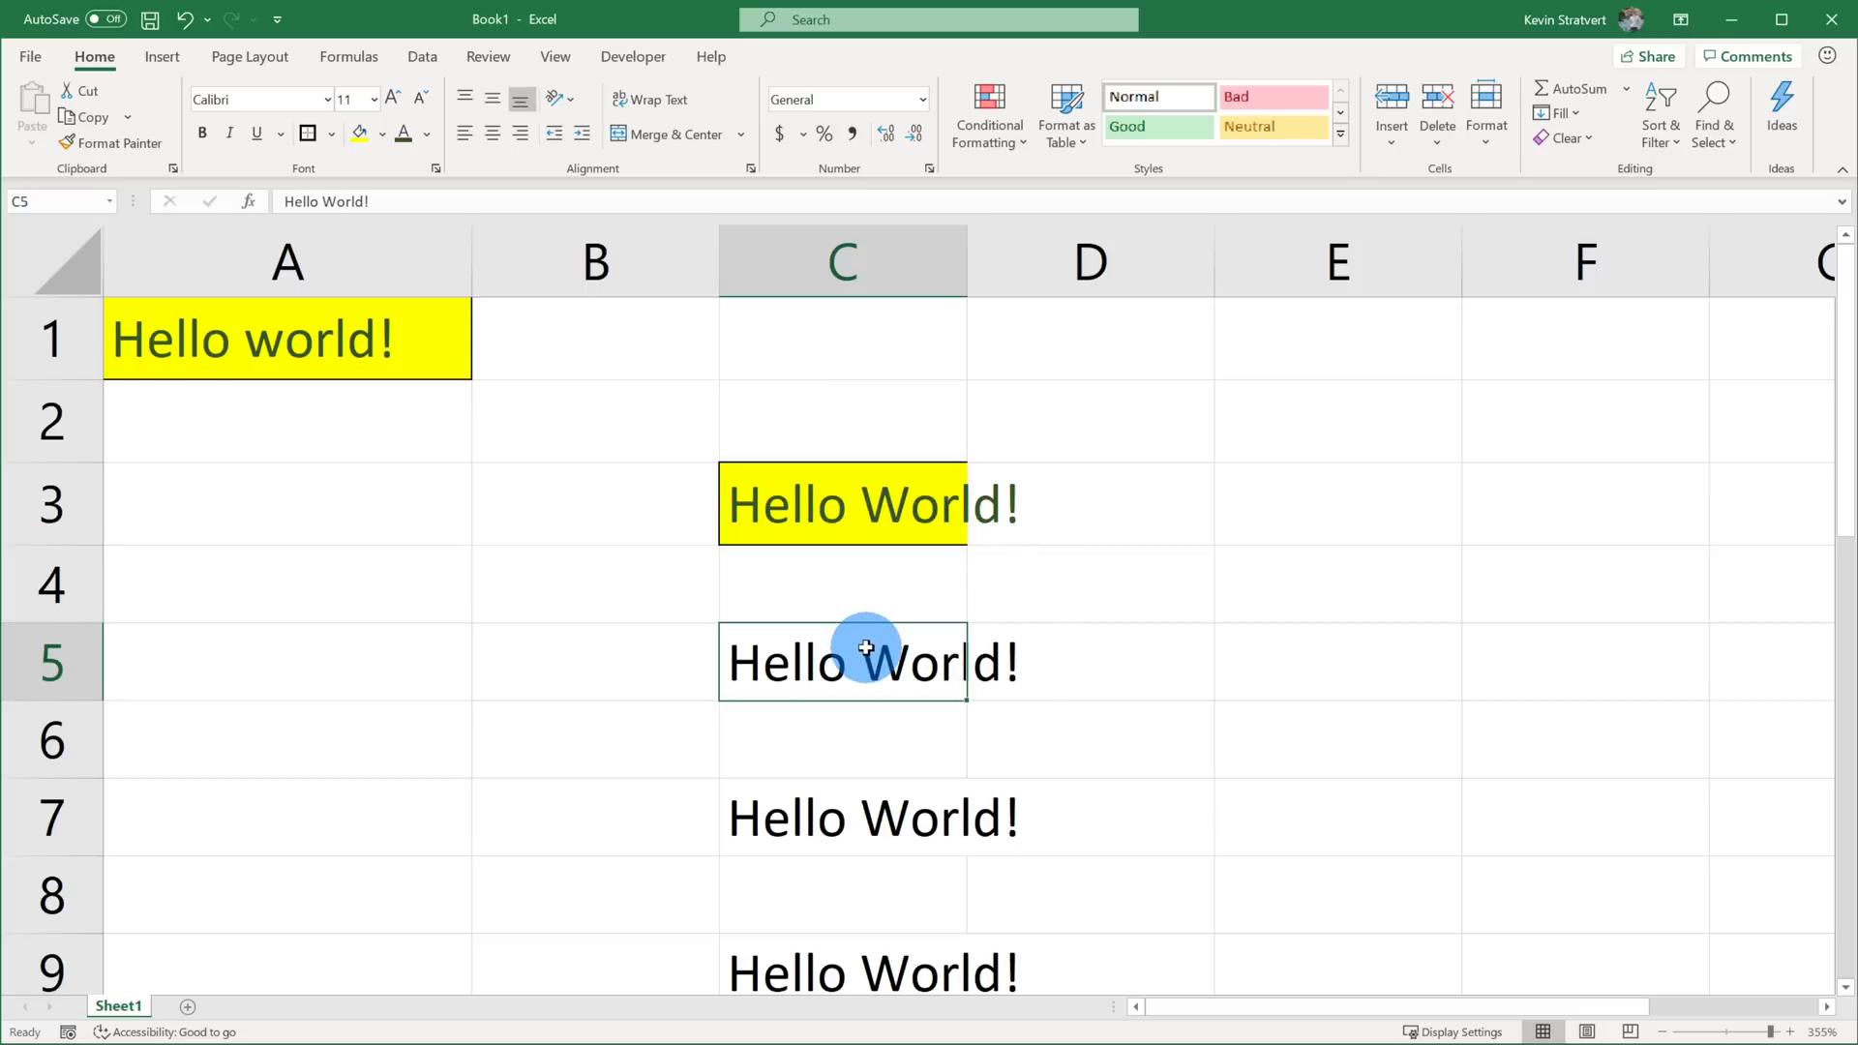
left_click(842, 822)
left_click(840, 944)
Step: Reselect A1 and pick up its formatting again with Format Painter
left_click(354, 307)
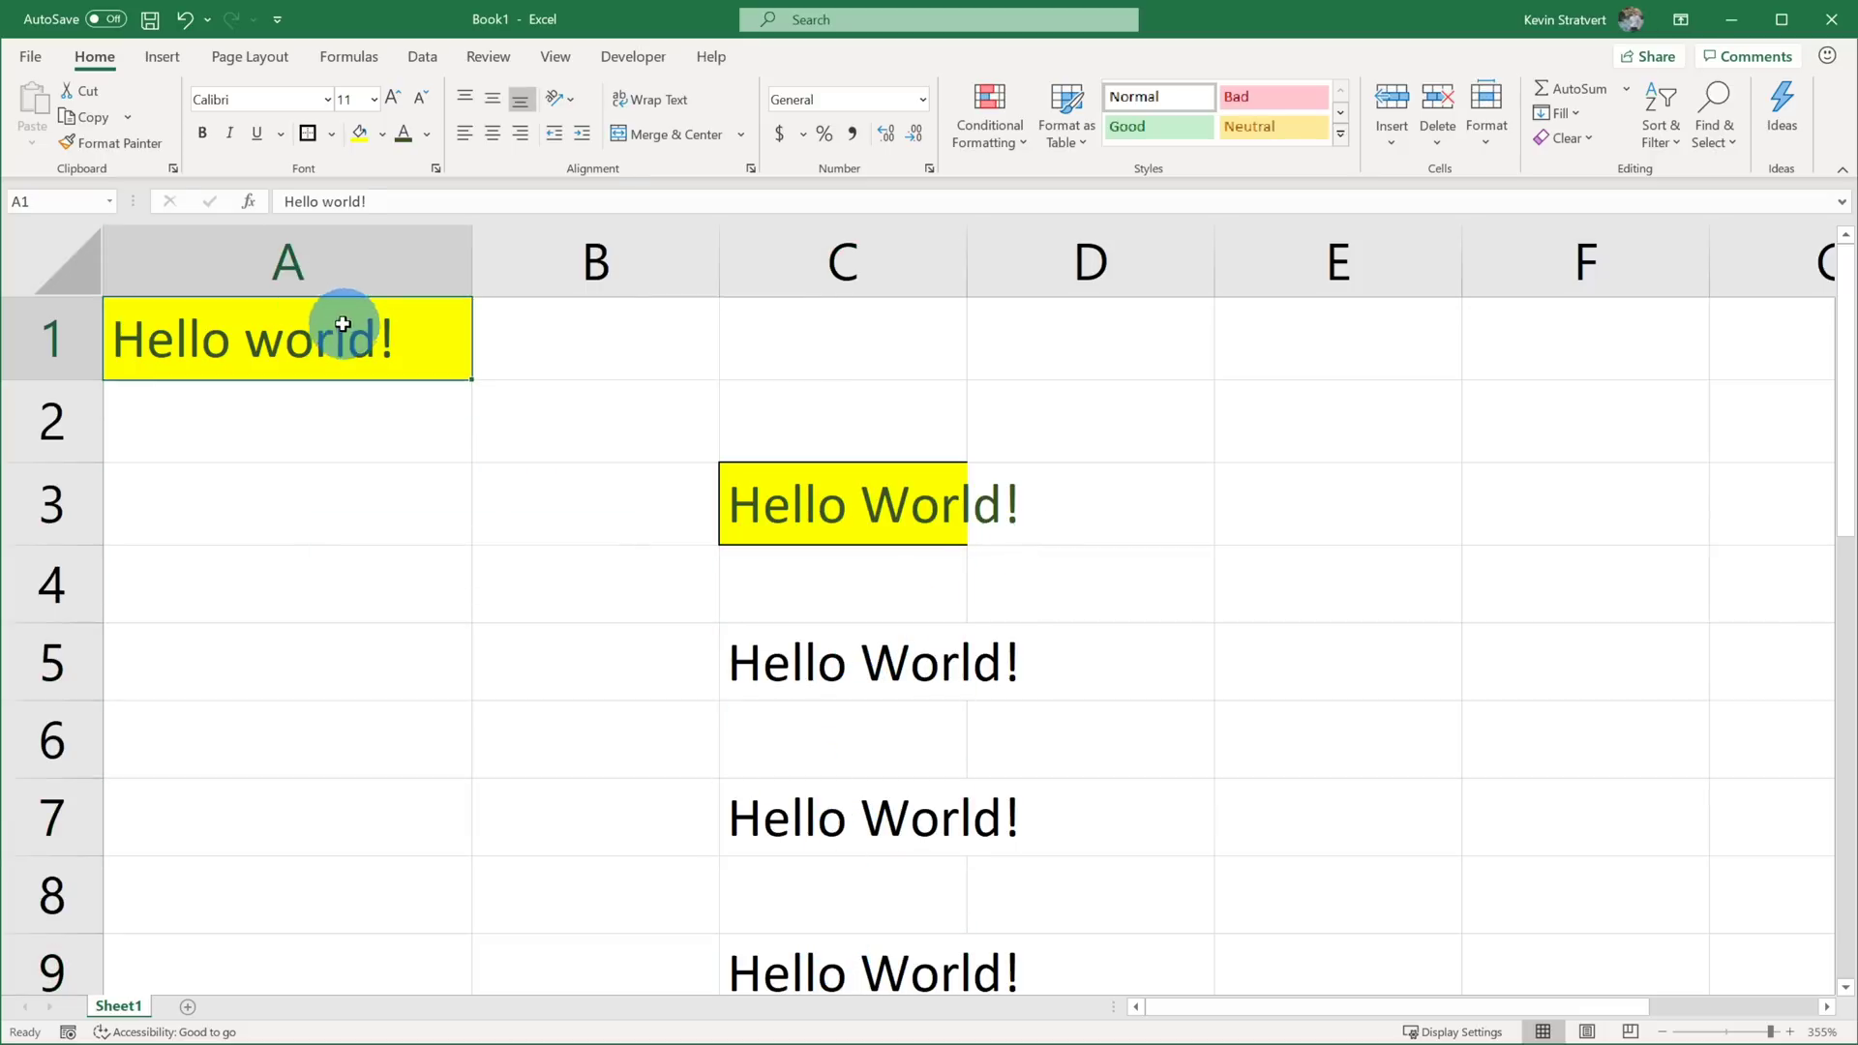
left_click(136, 151)
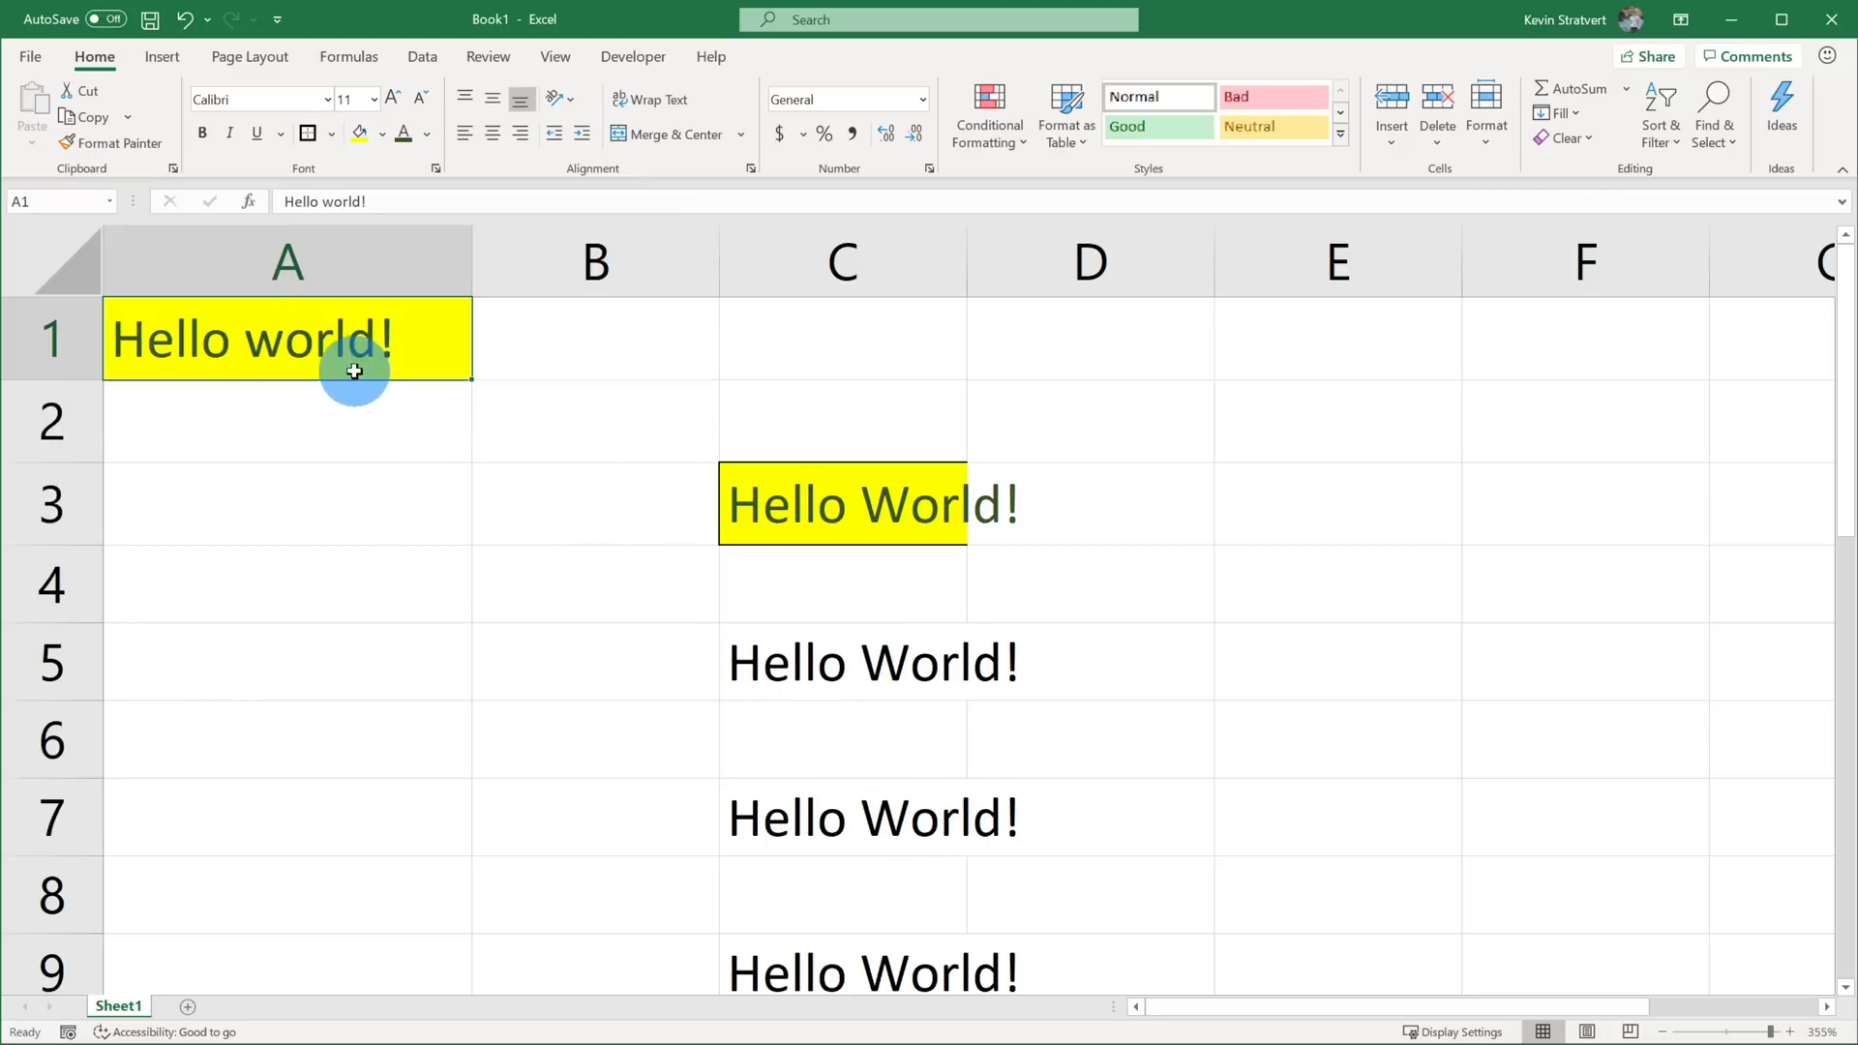
left_click(142, 155)
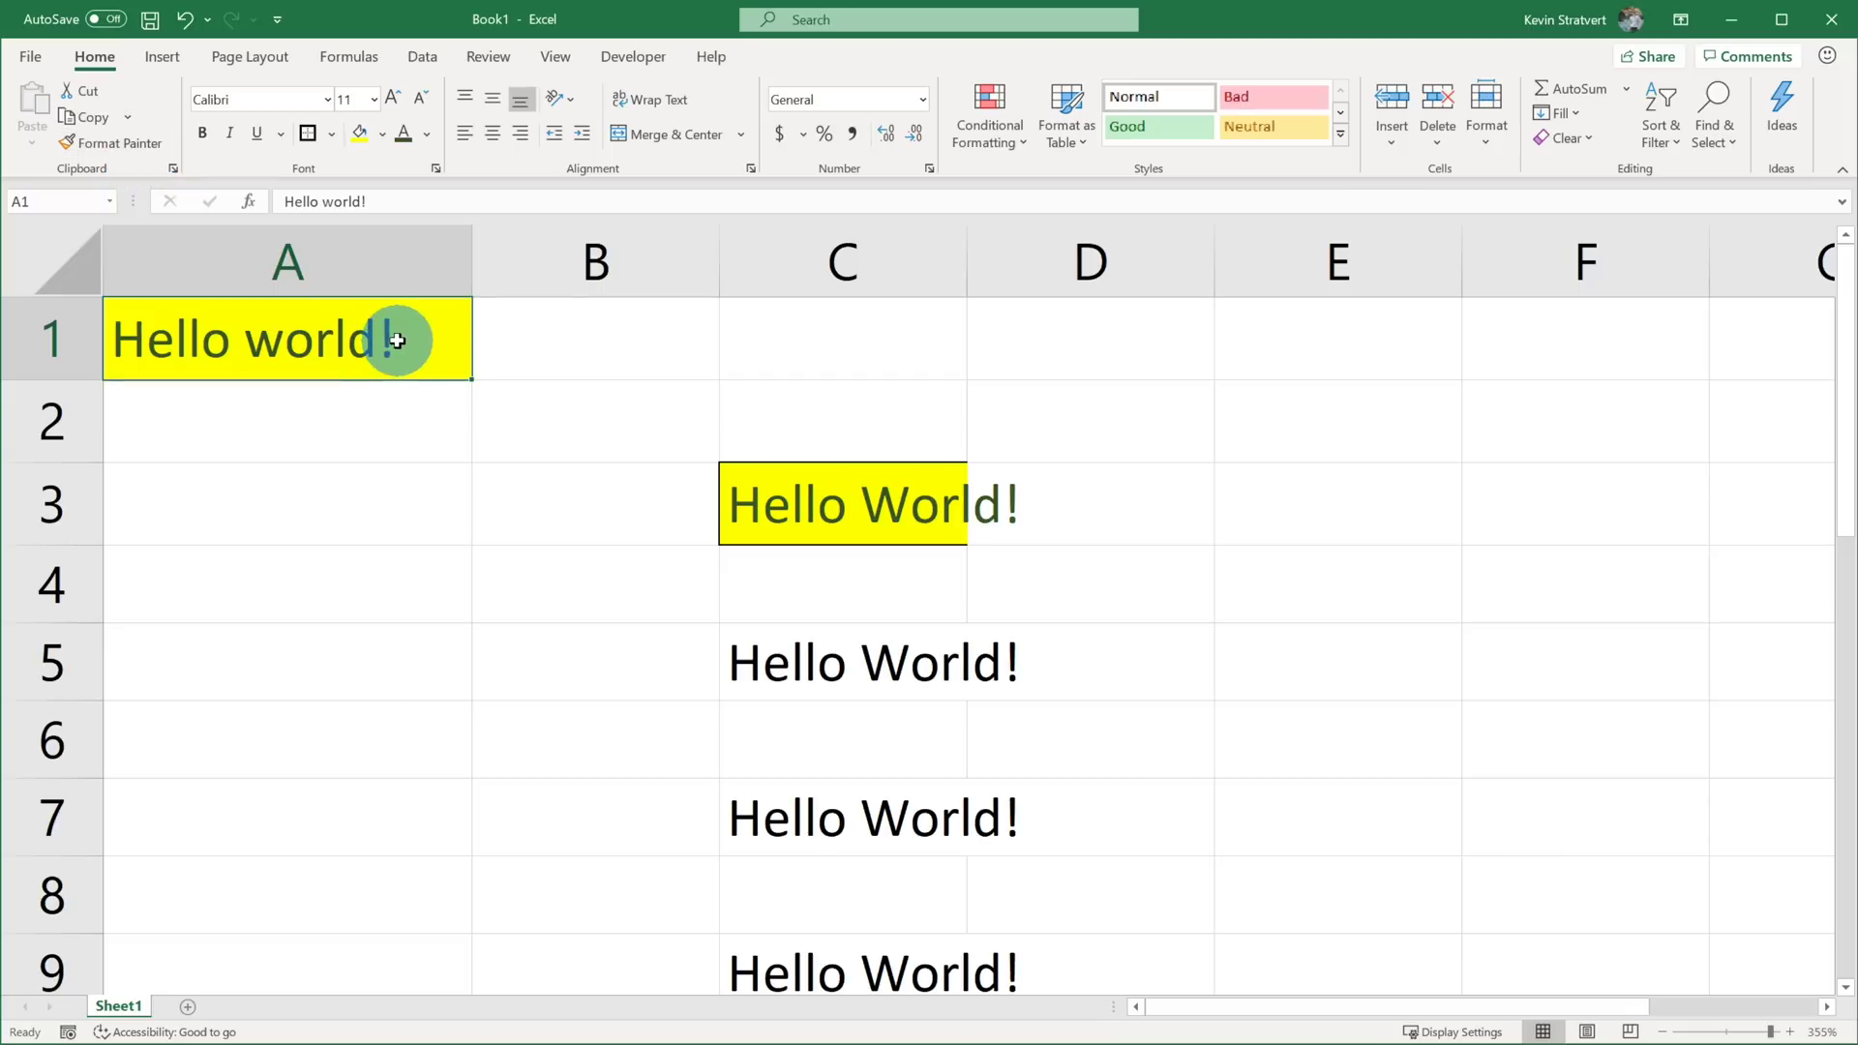
left_click(142, 149)
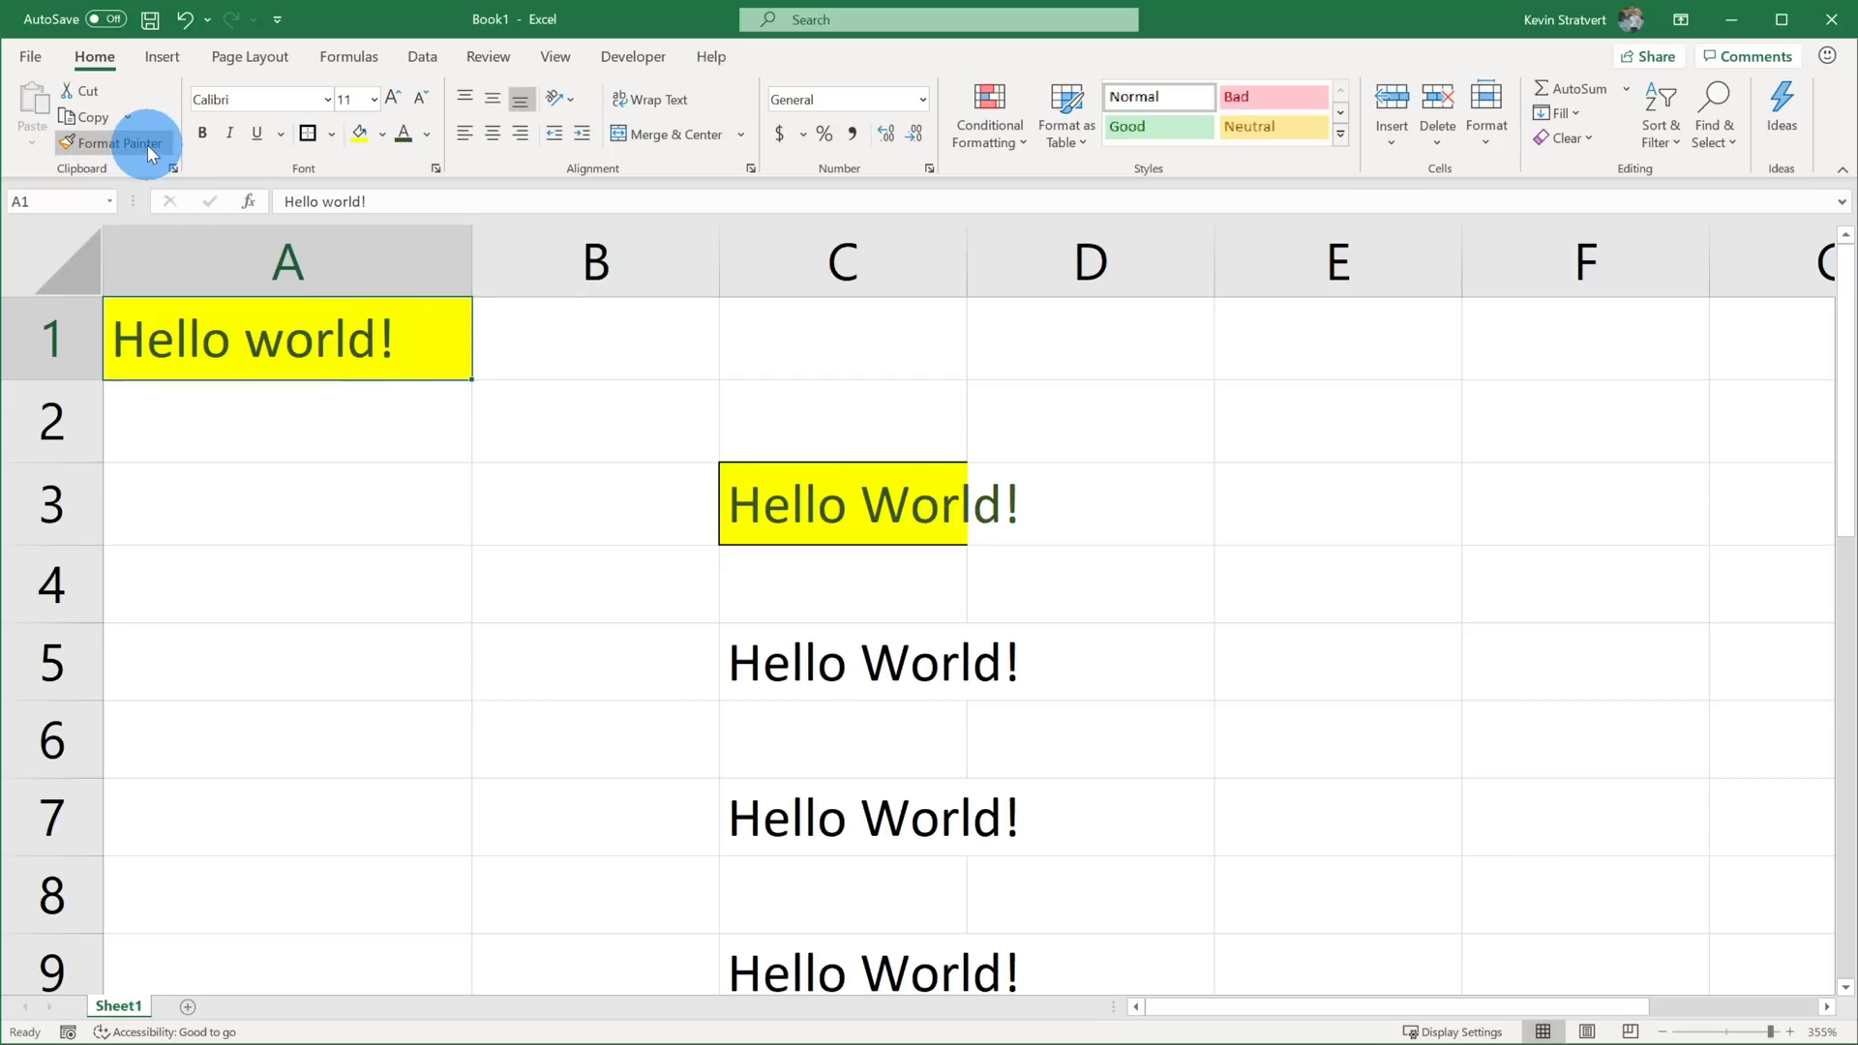
Step: Lock Format Painter and apply A1's yellow fill and border to C5, C7 and C9
left_click(150, 151)
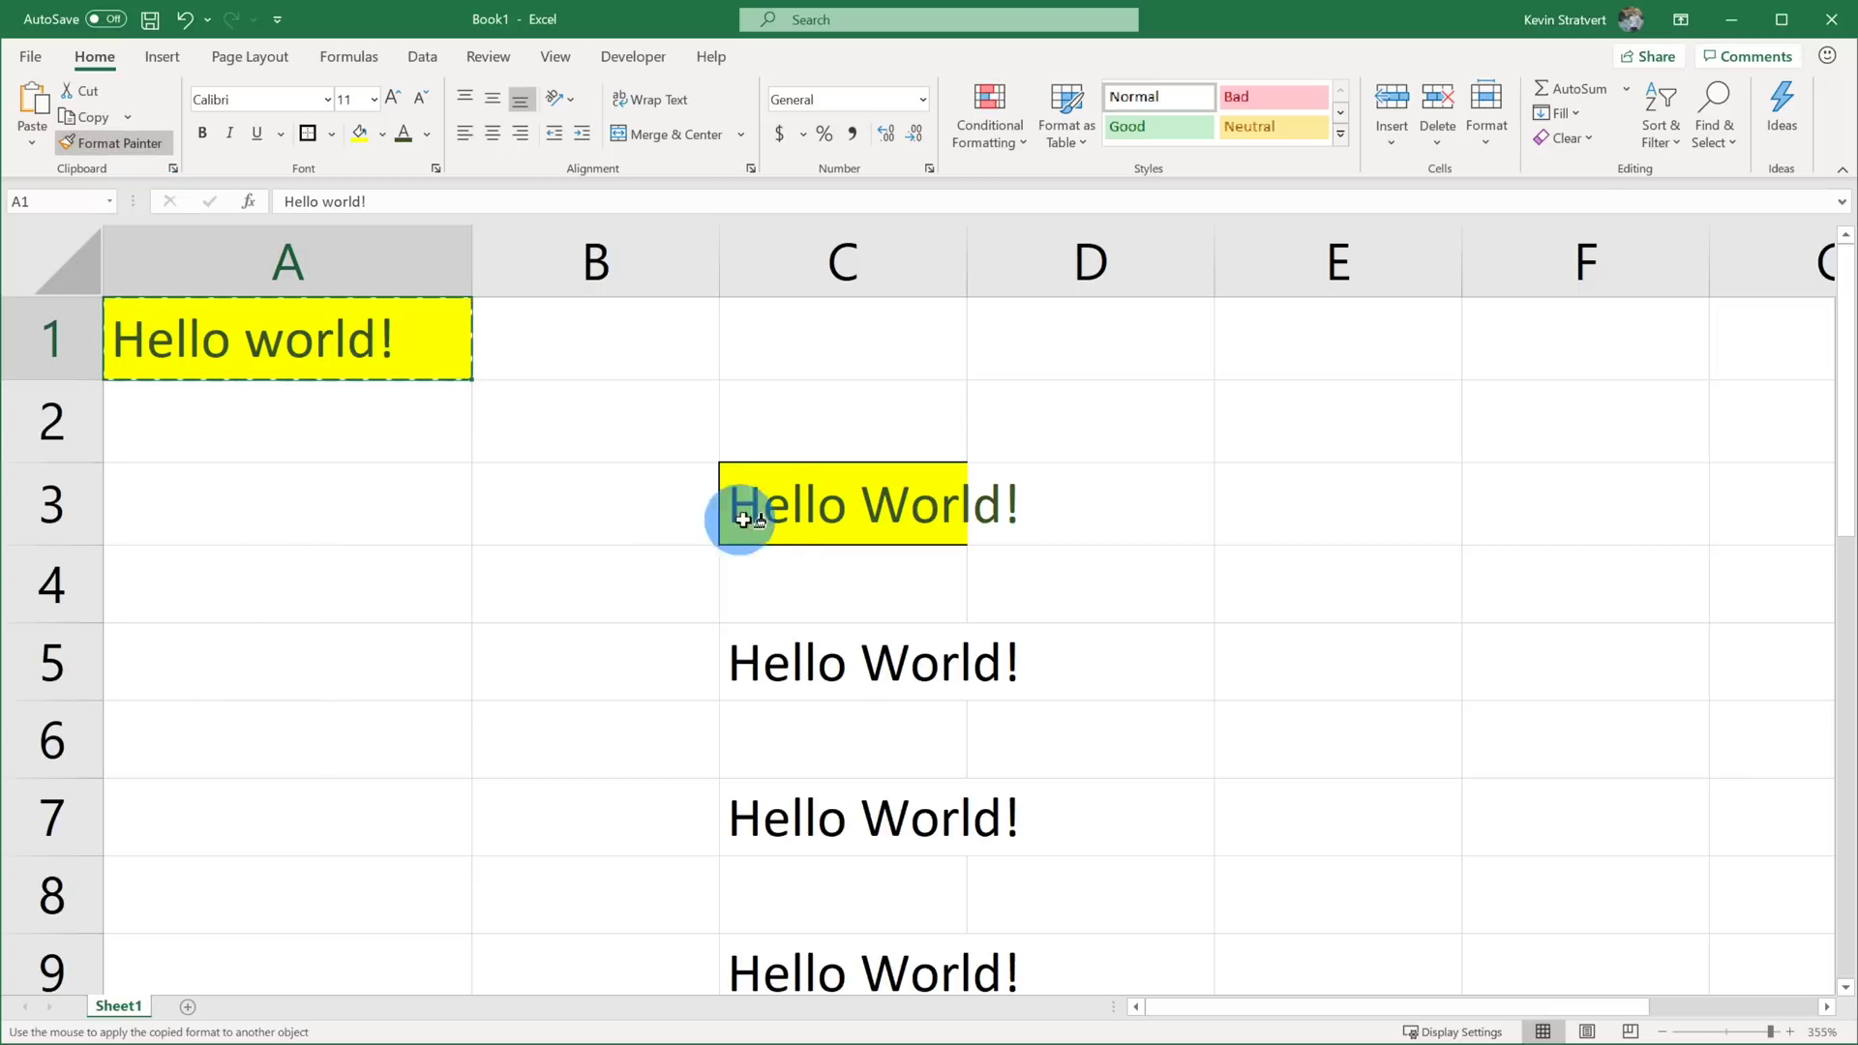
left_click(851, 658)
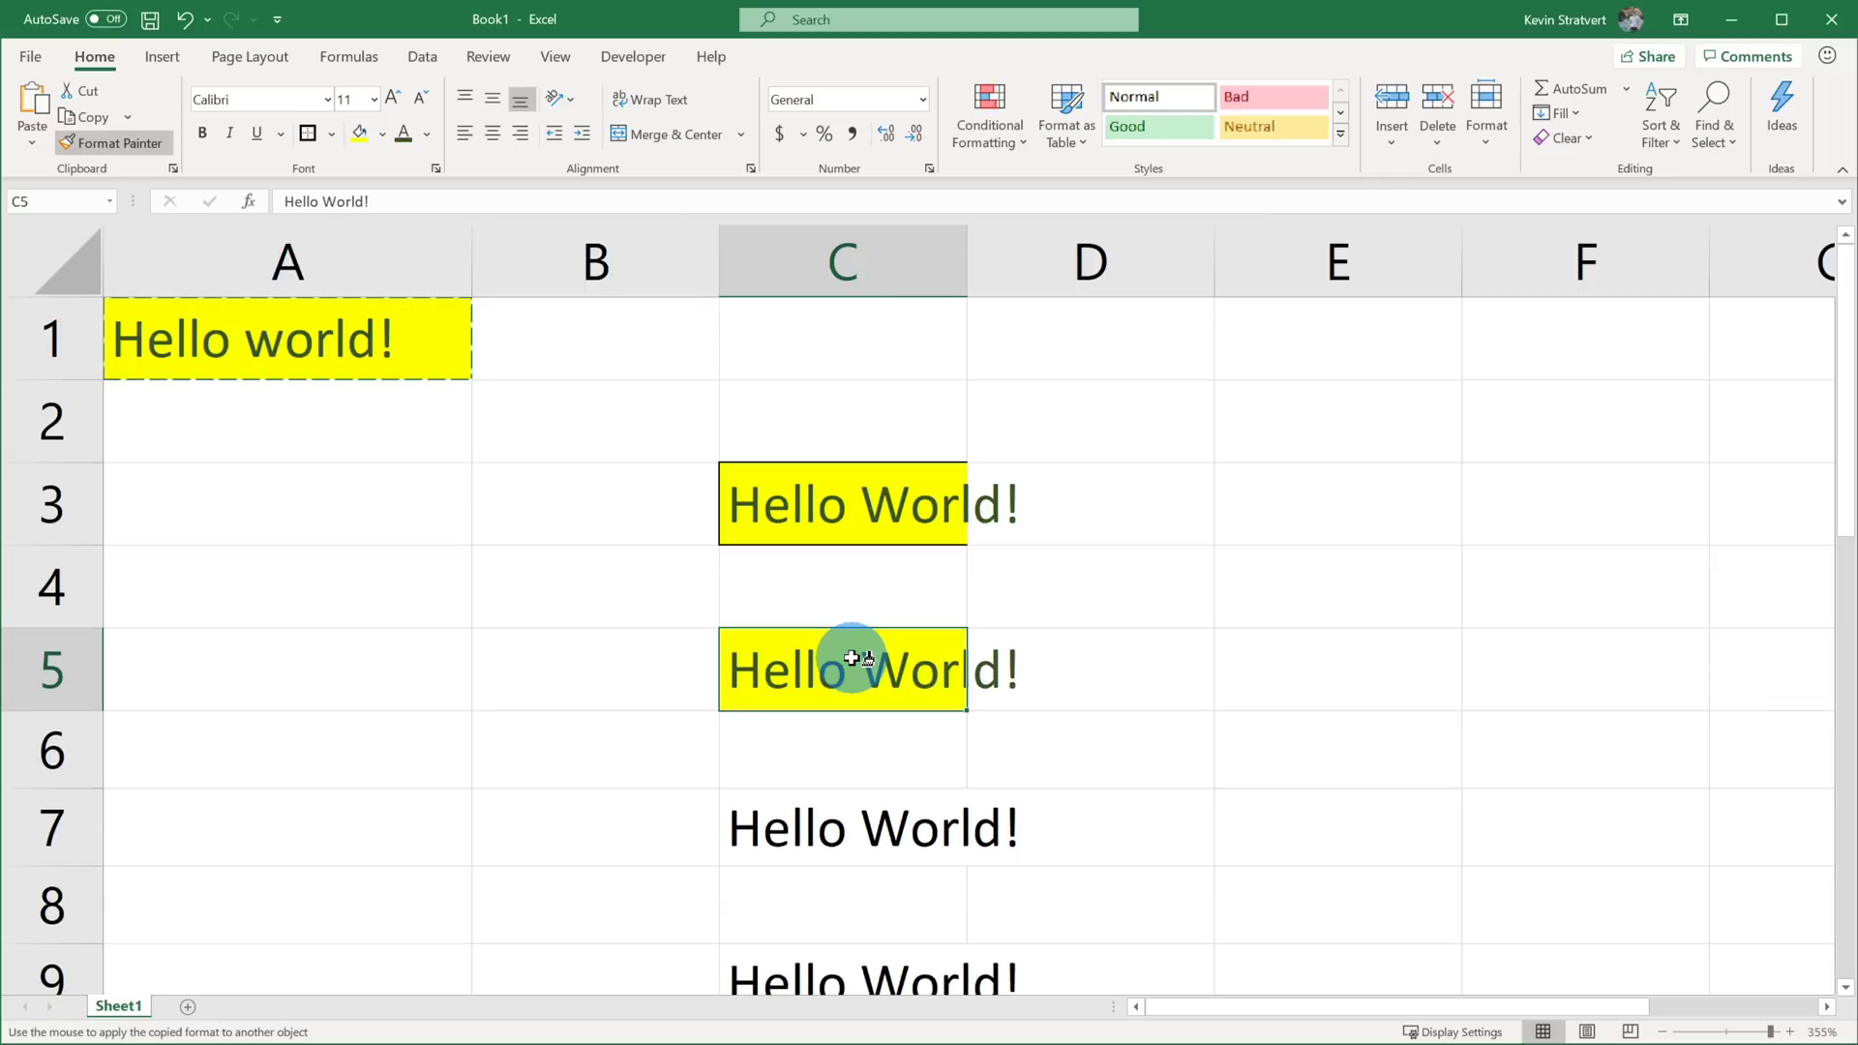
left_click(856, 818)
scroll(856, 817, "down", 1)
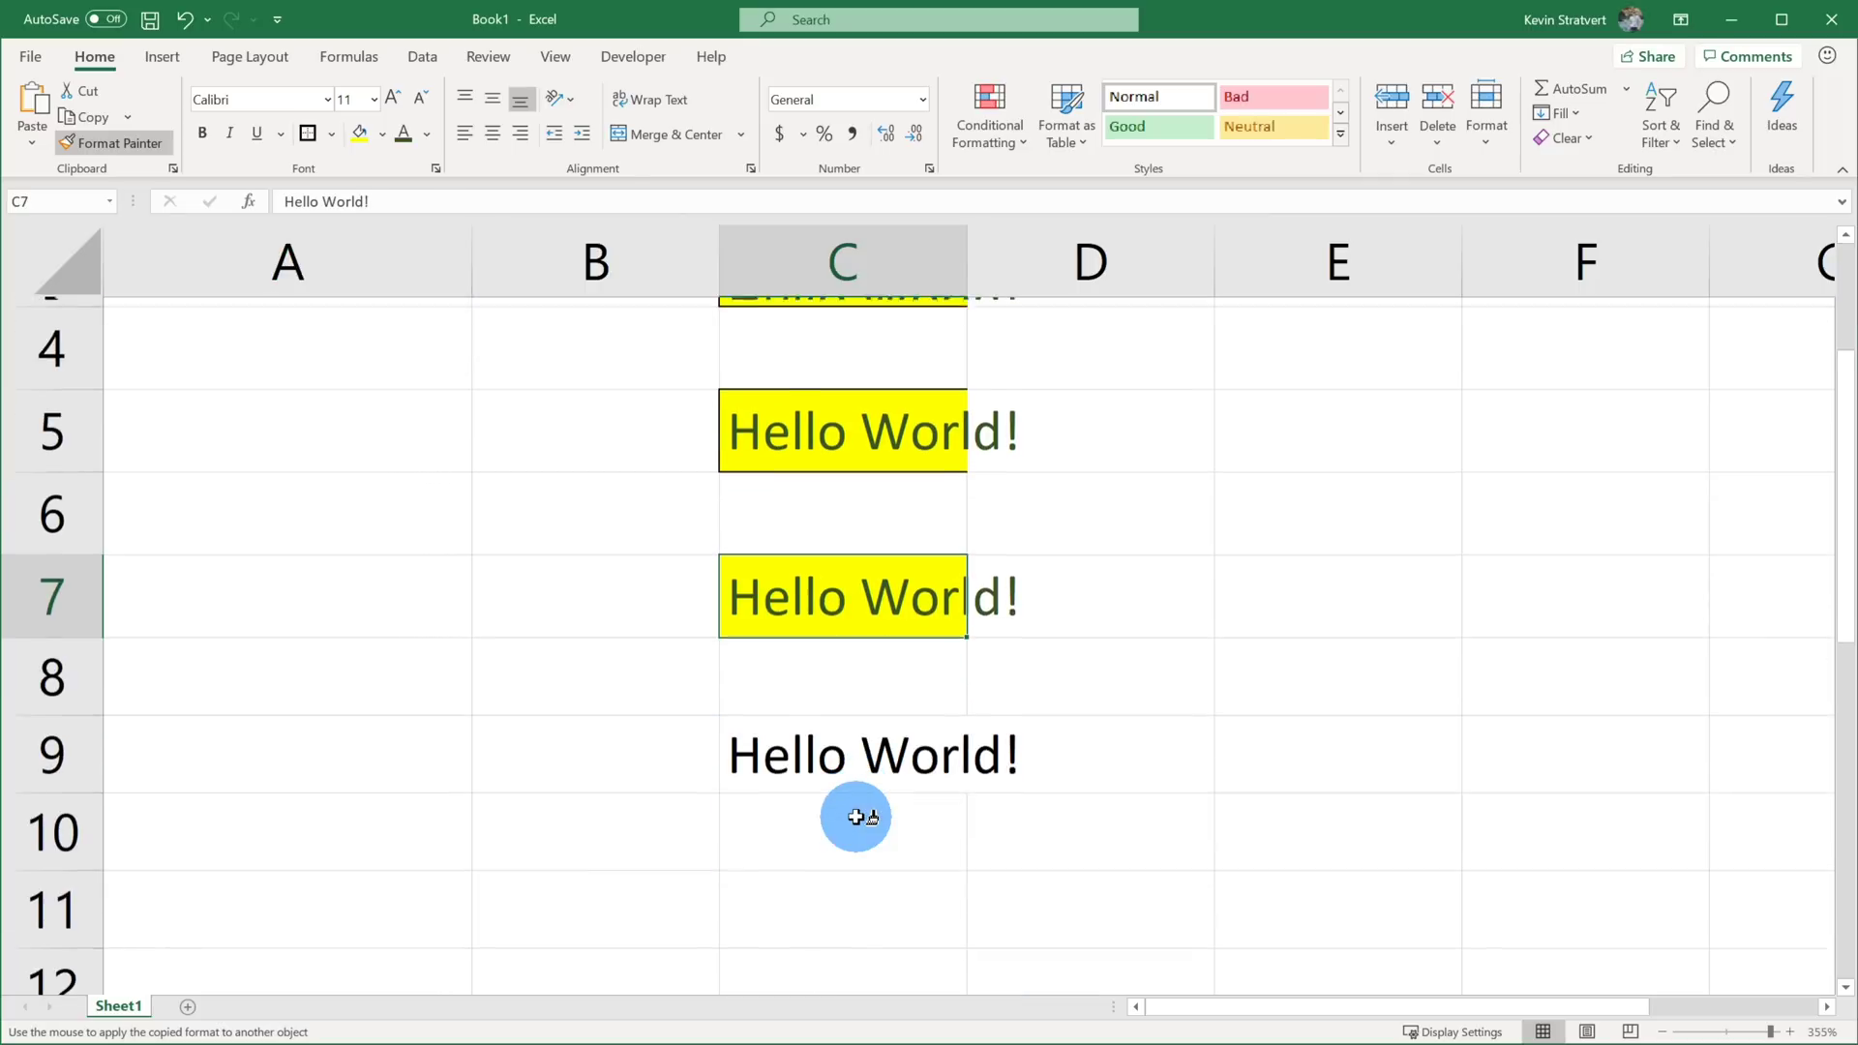
left_click(840, 750)
scroll(840, 750, "up", 1)
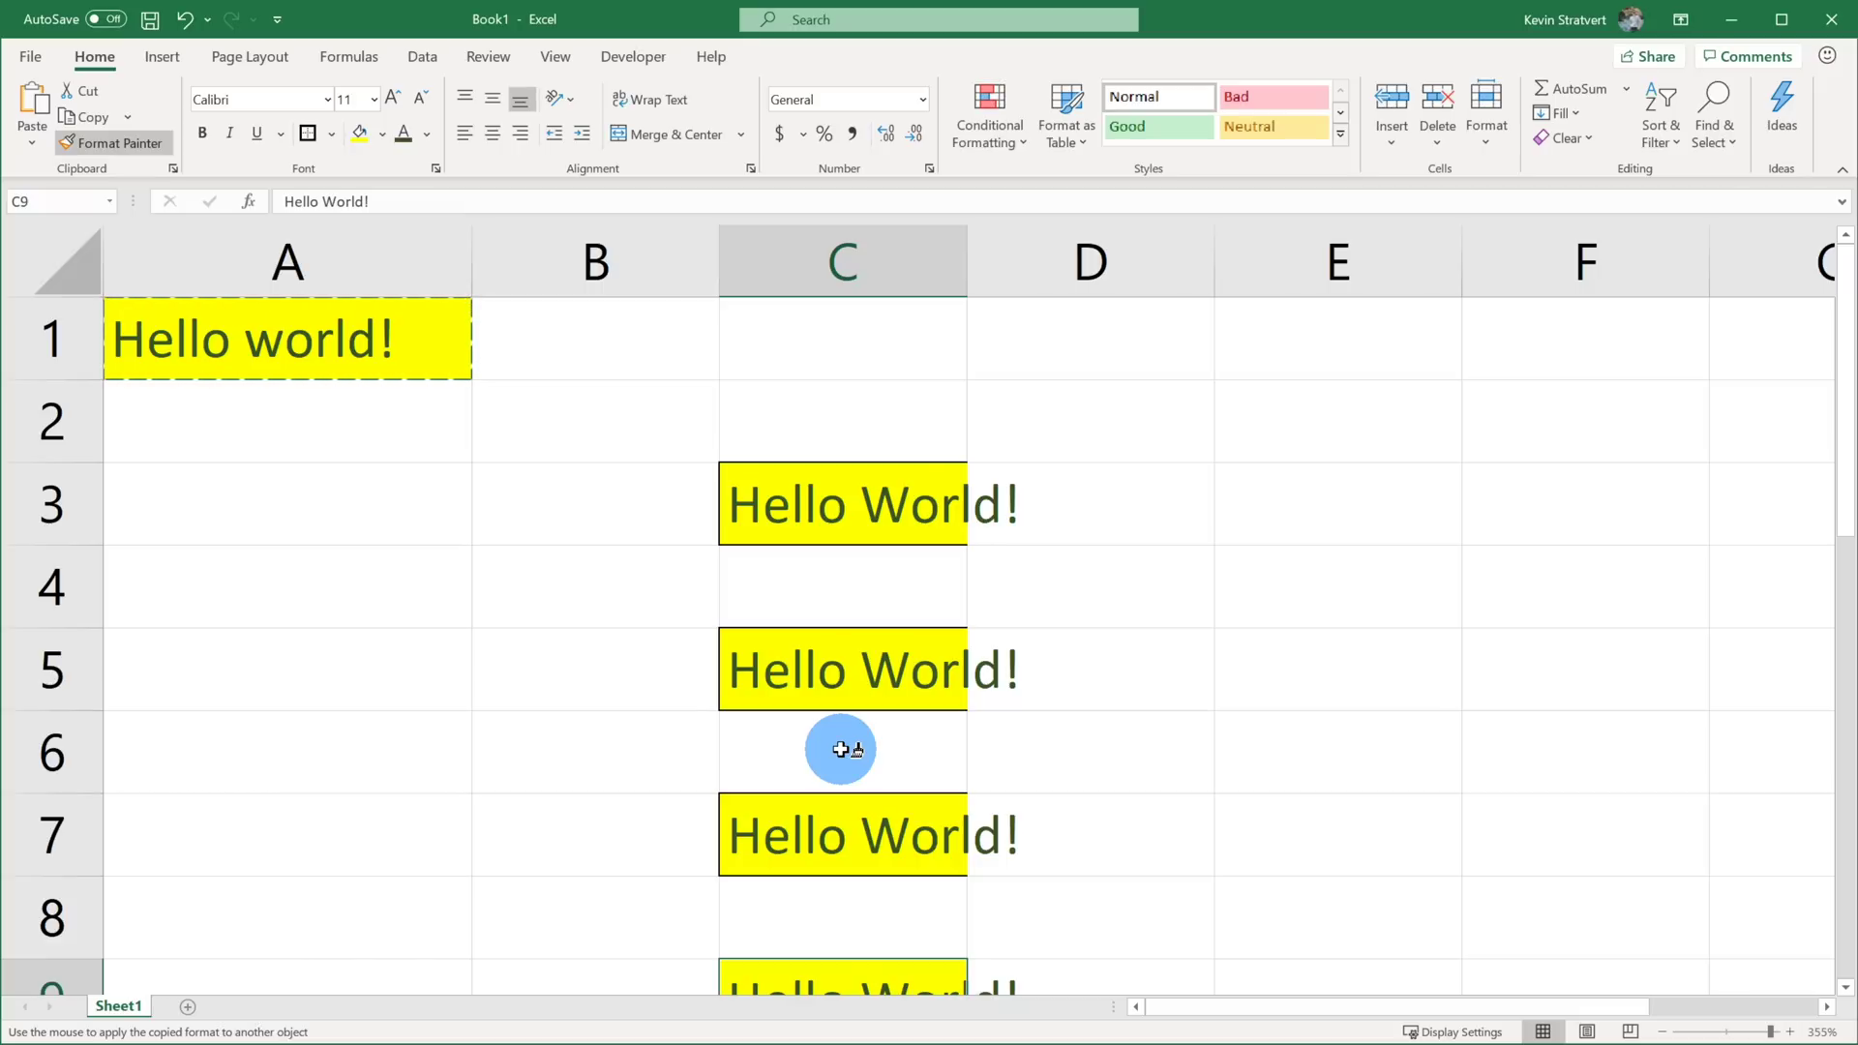
scroll(840, 750, "down", 1)
key("Escape")
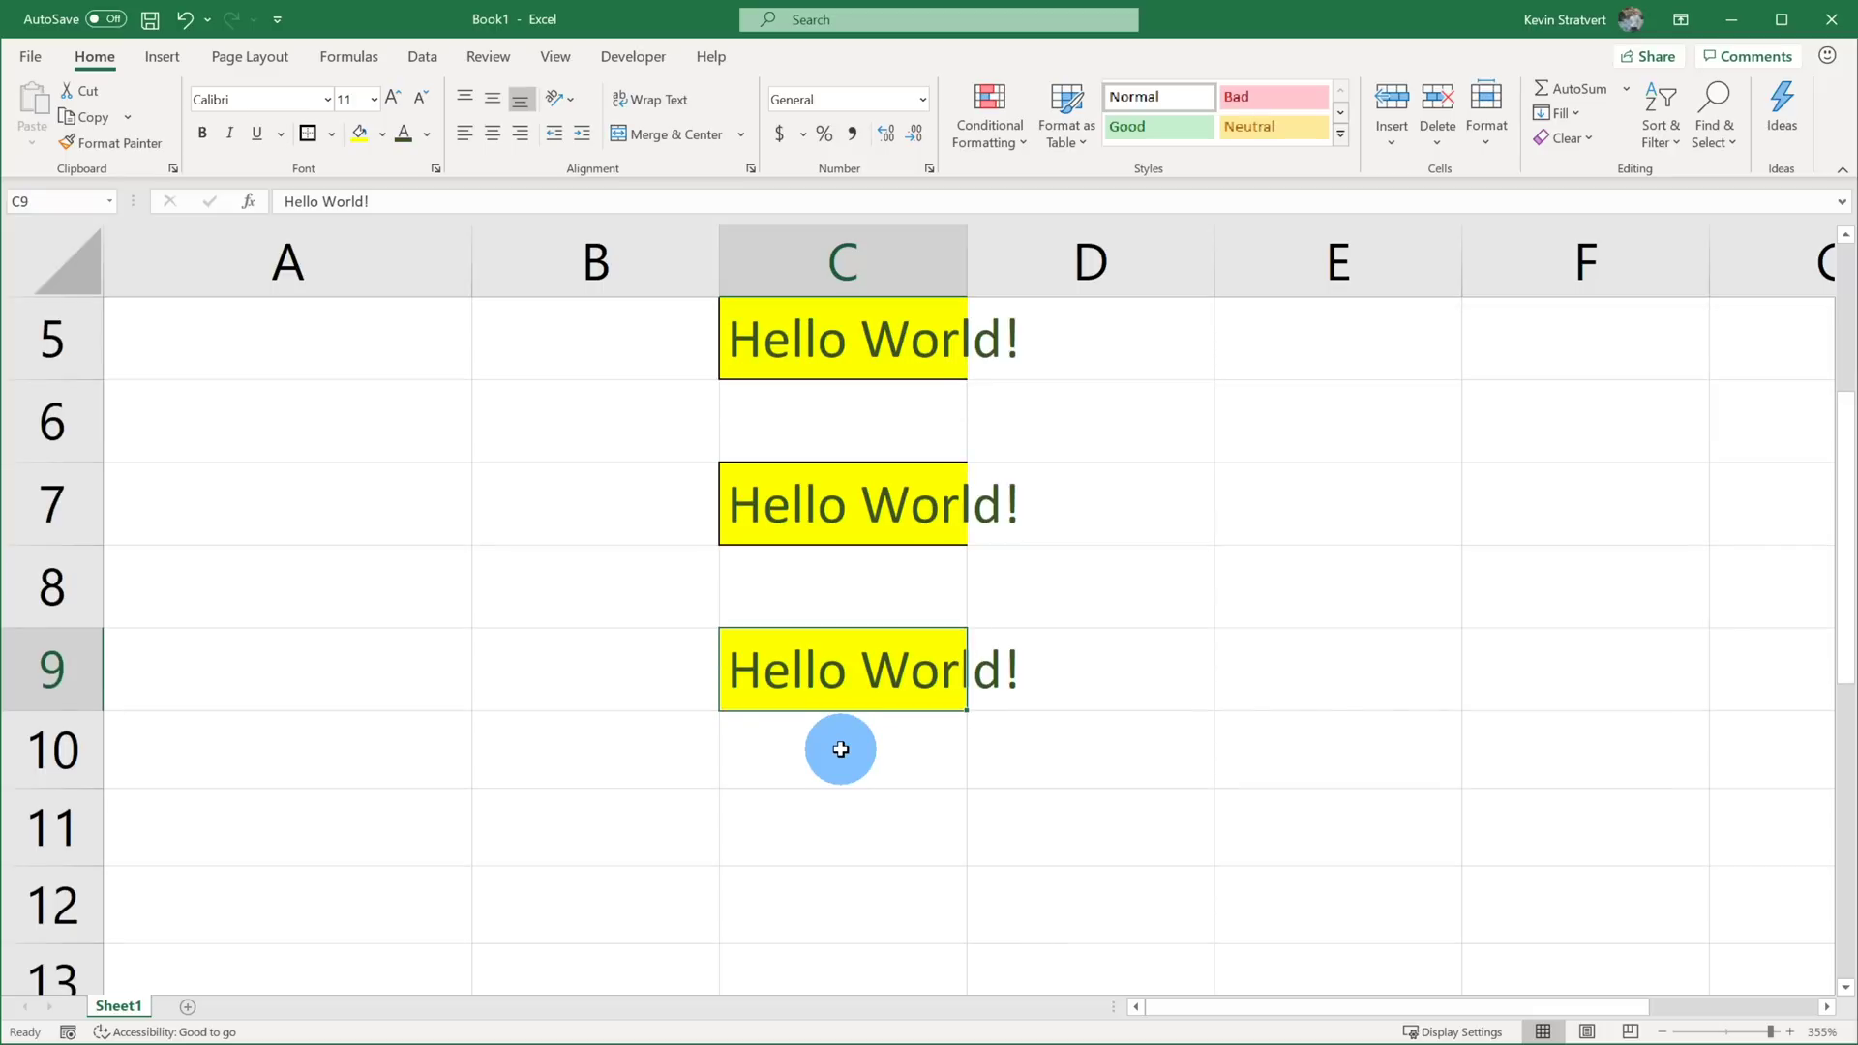
Step: Click cells C10, D9 and D11, then undo the last action
left_click(840, 750)
left_click(1035, 678)
left_click(1016, 797)
scroll(1018, 793, "up", 1)
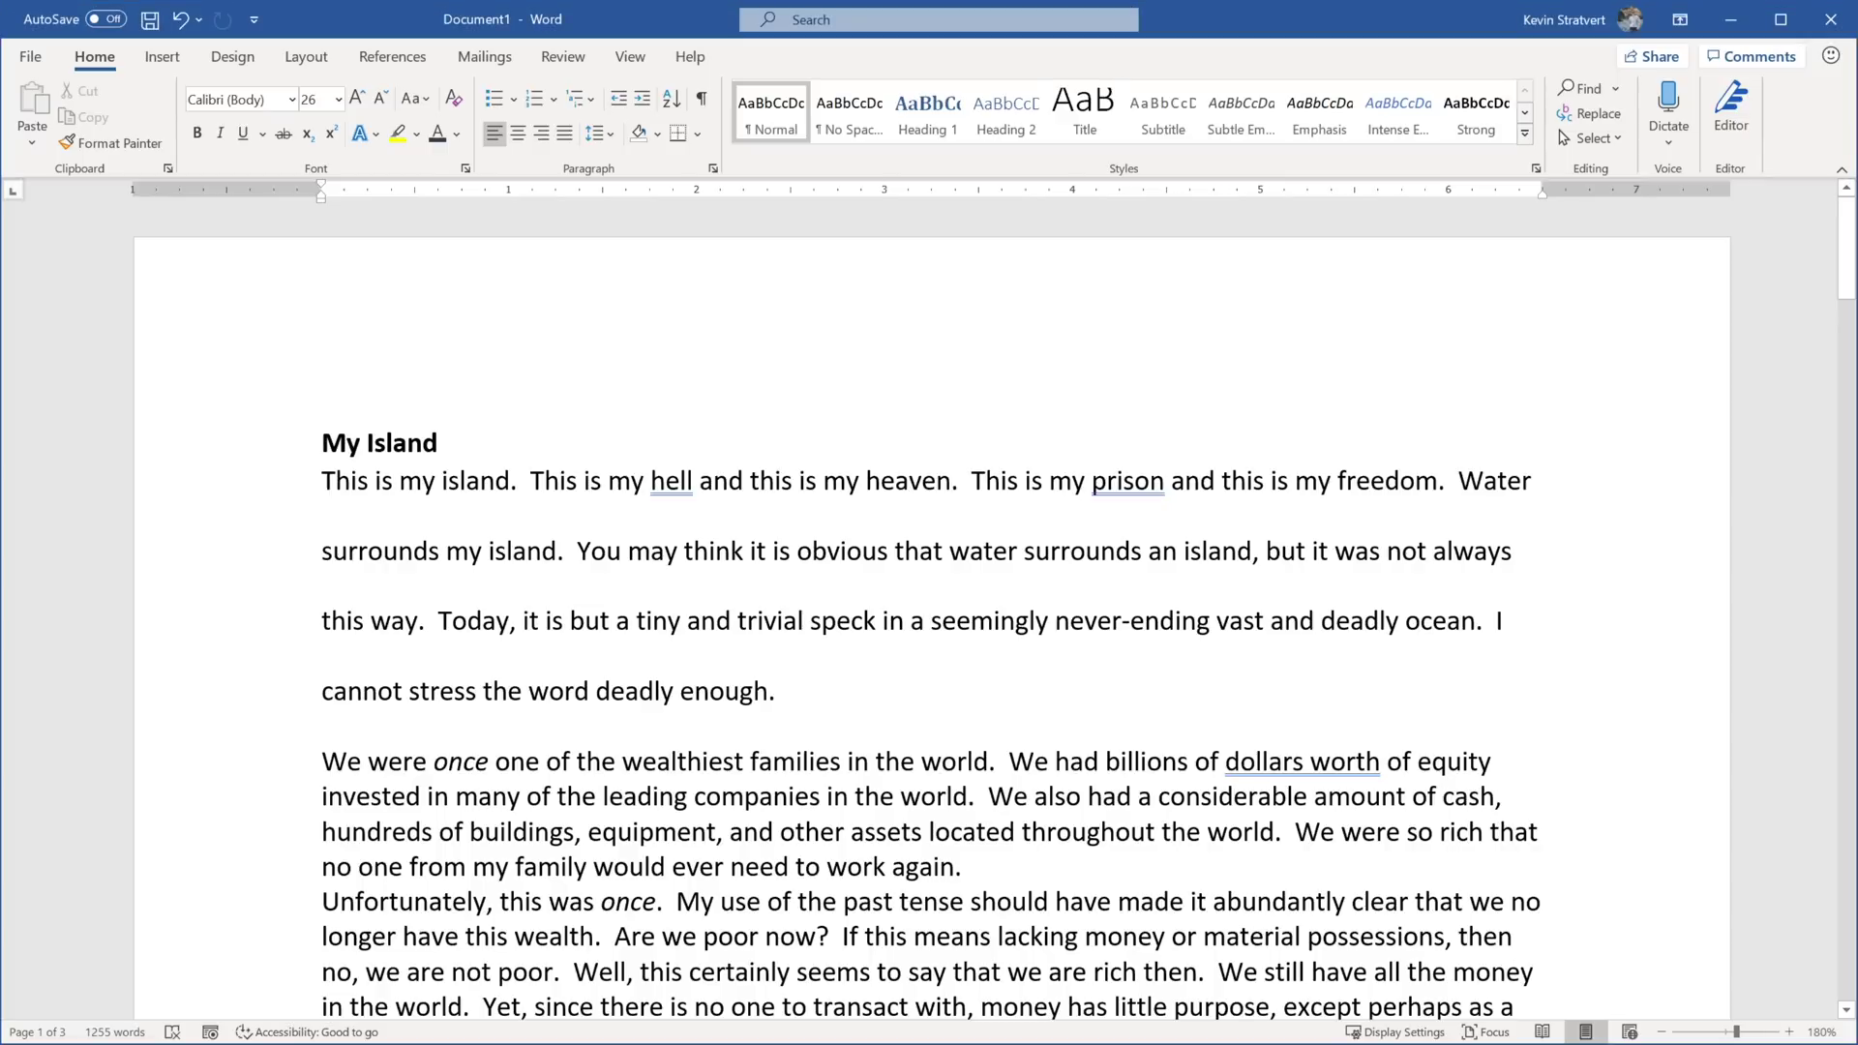
key("ctrl+z")
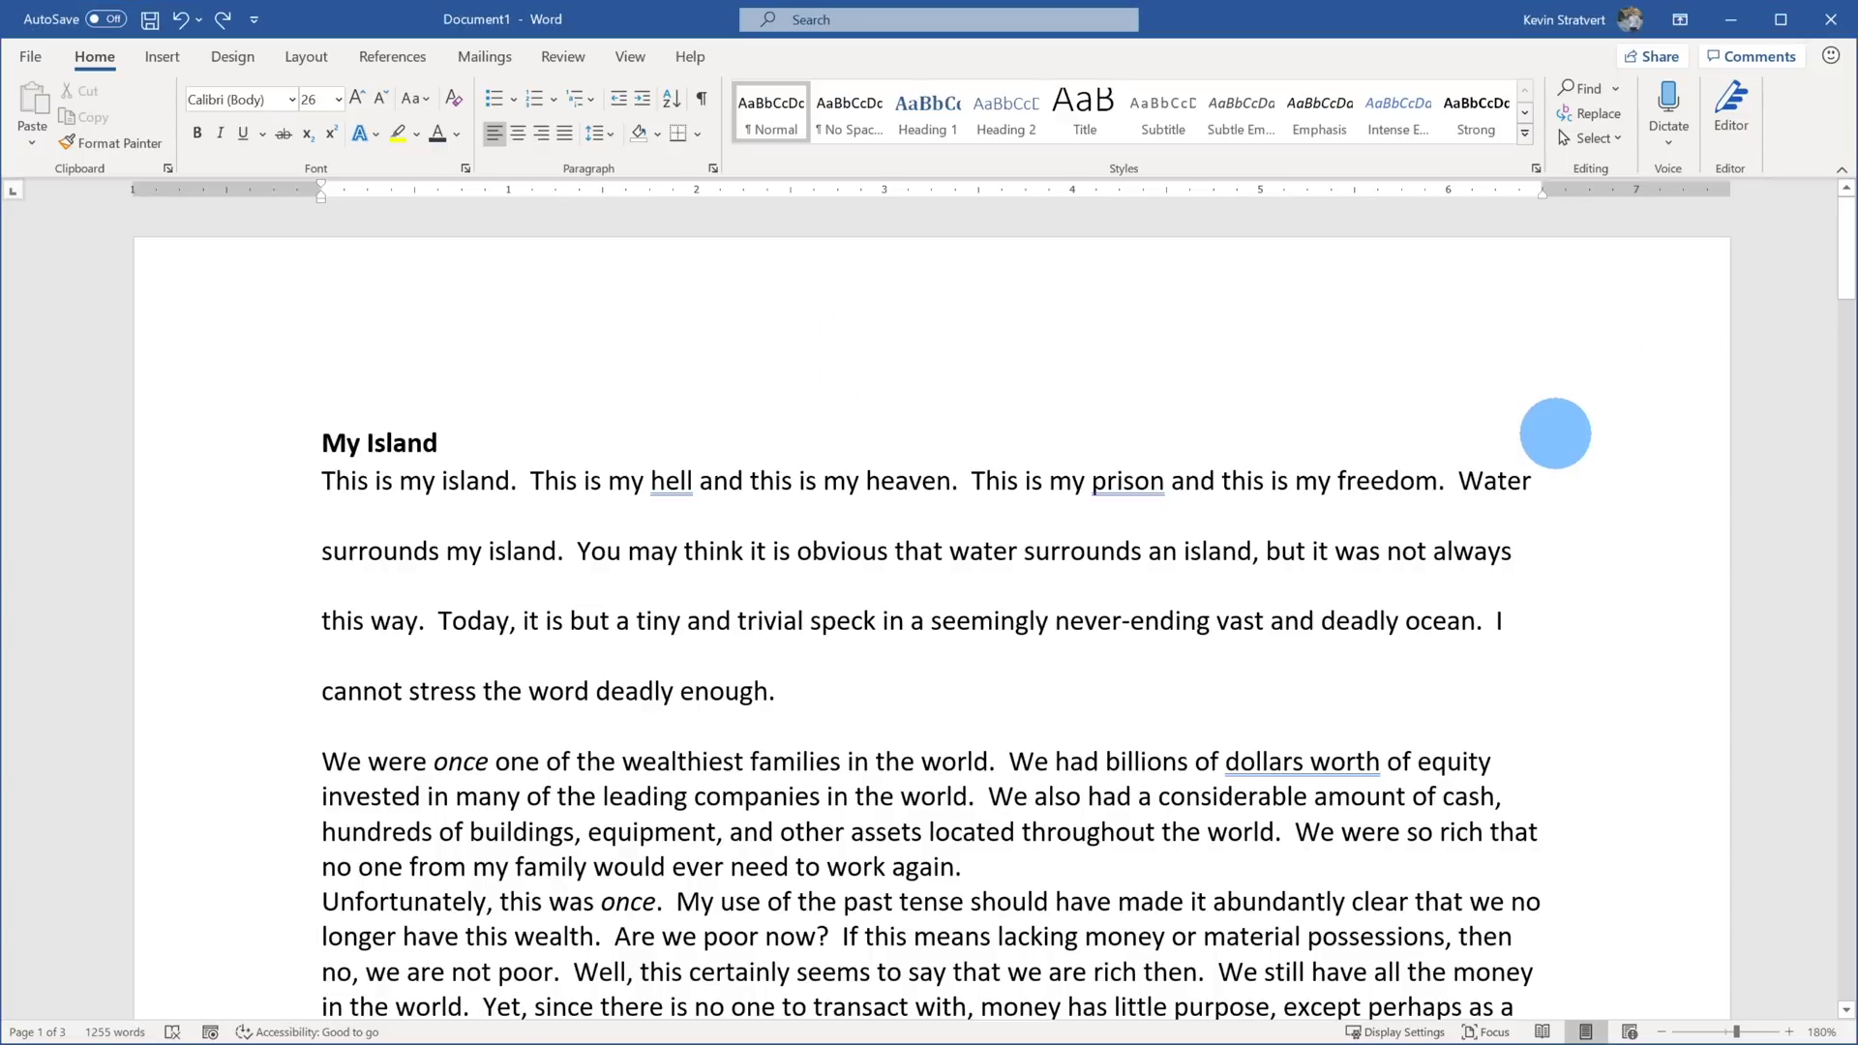
Step: Make the My Island title larger, blue and underlined
scroll(1555, 433, "down", 20)
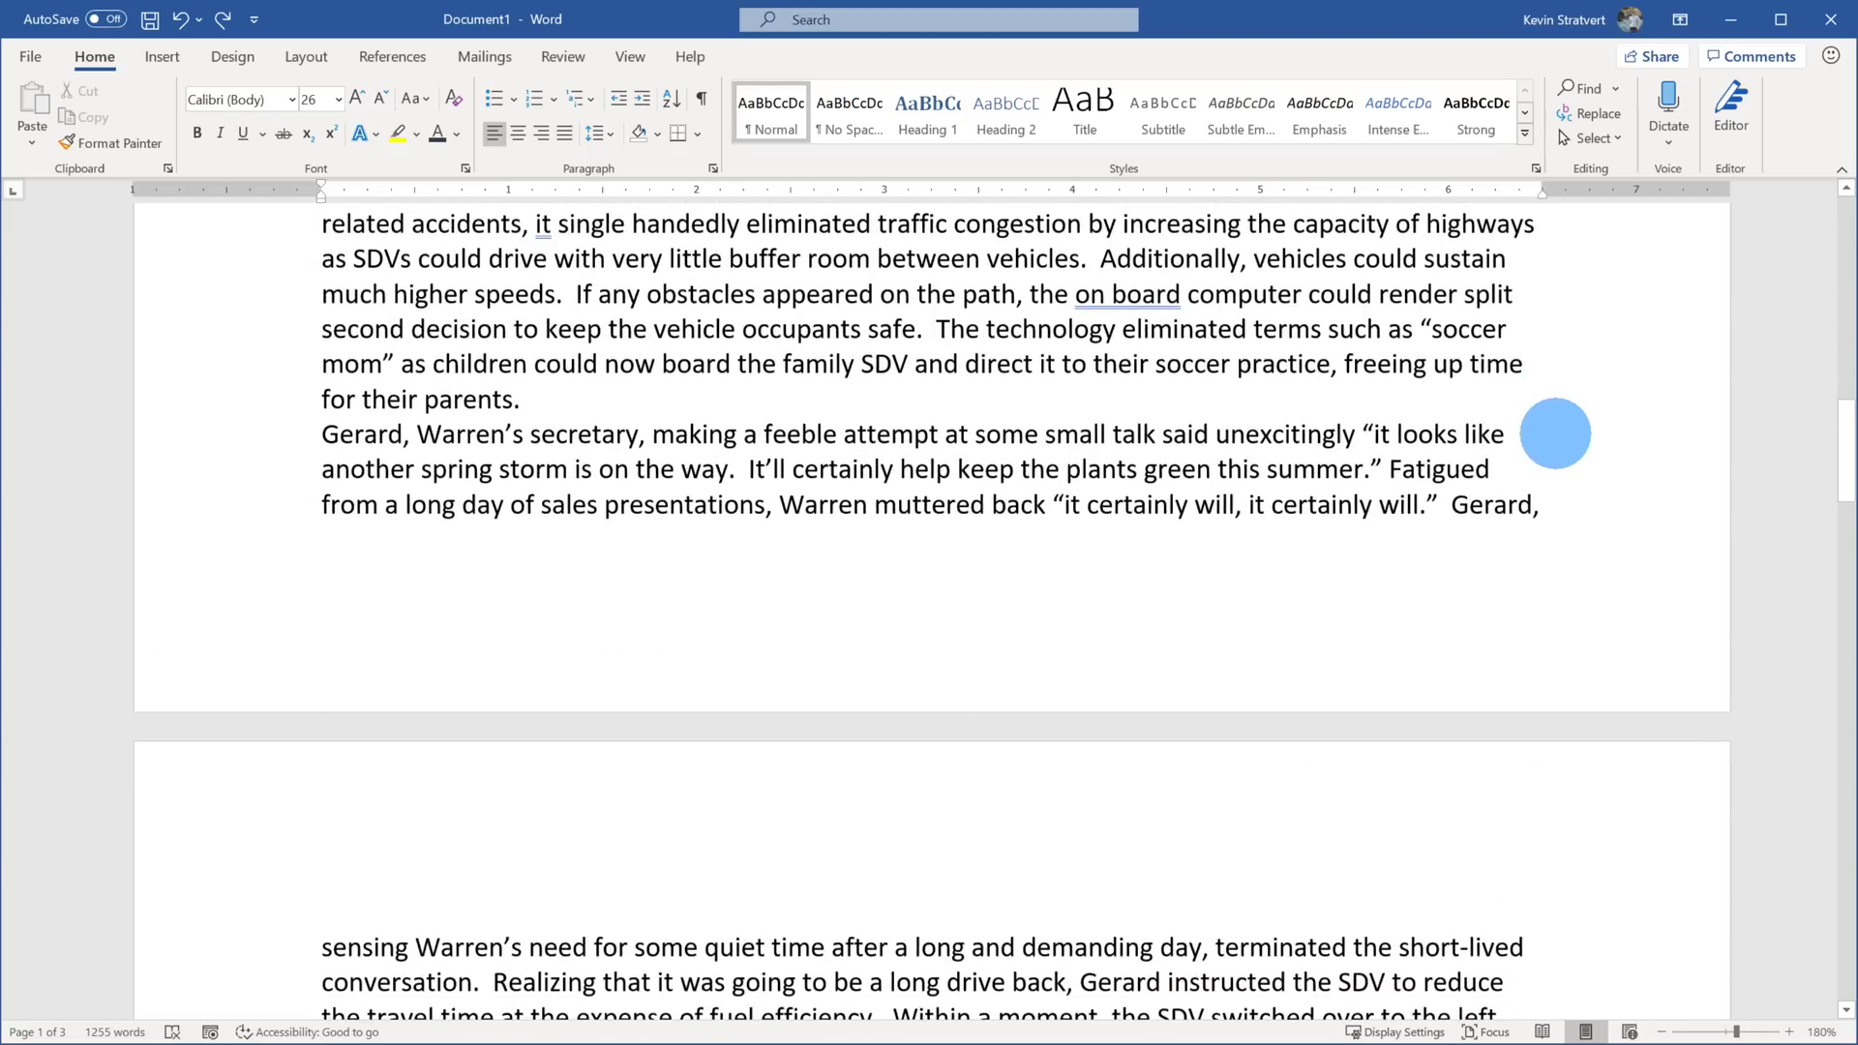
scroll(1555, 433, "down", 10)
scroll(1555, 433, "down", 7)
scroll(1555, 432, "up", 10)
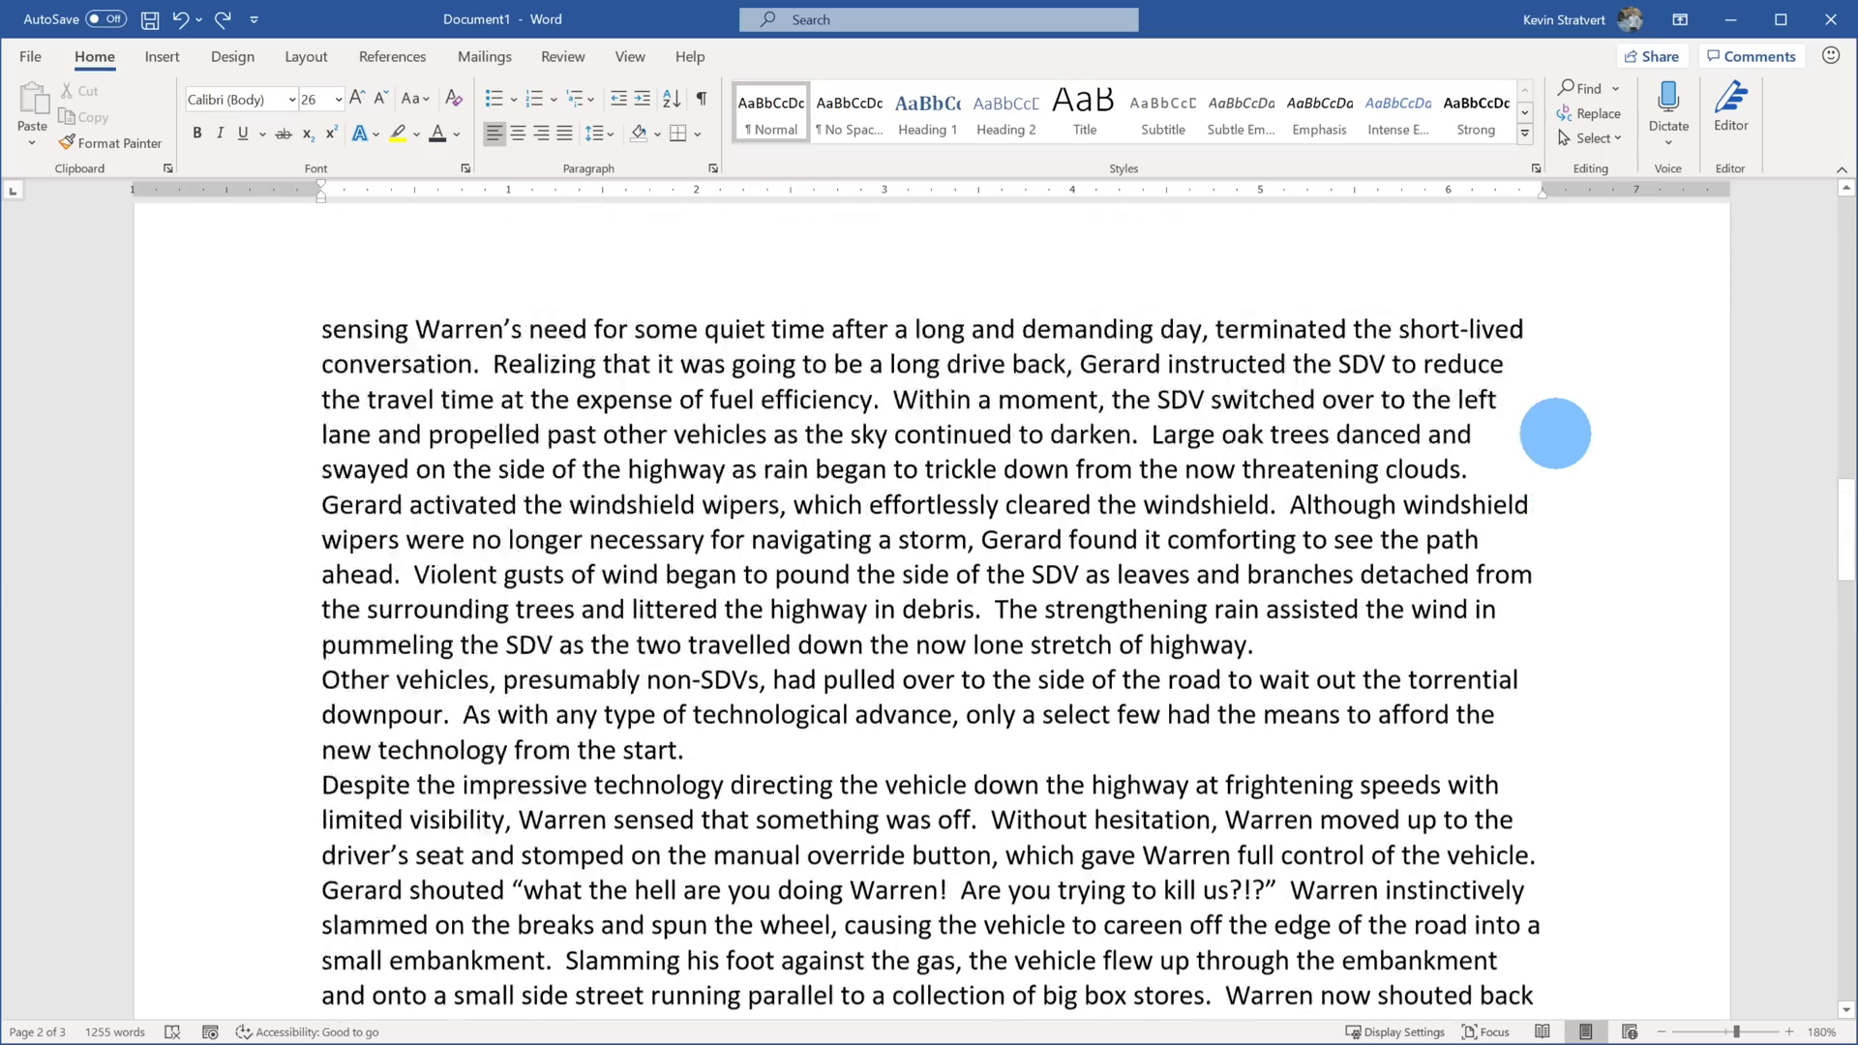
scroll(1555, 433, "up", 20)
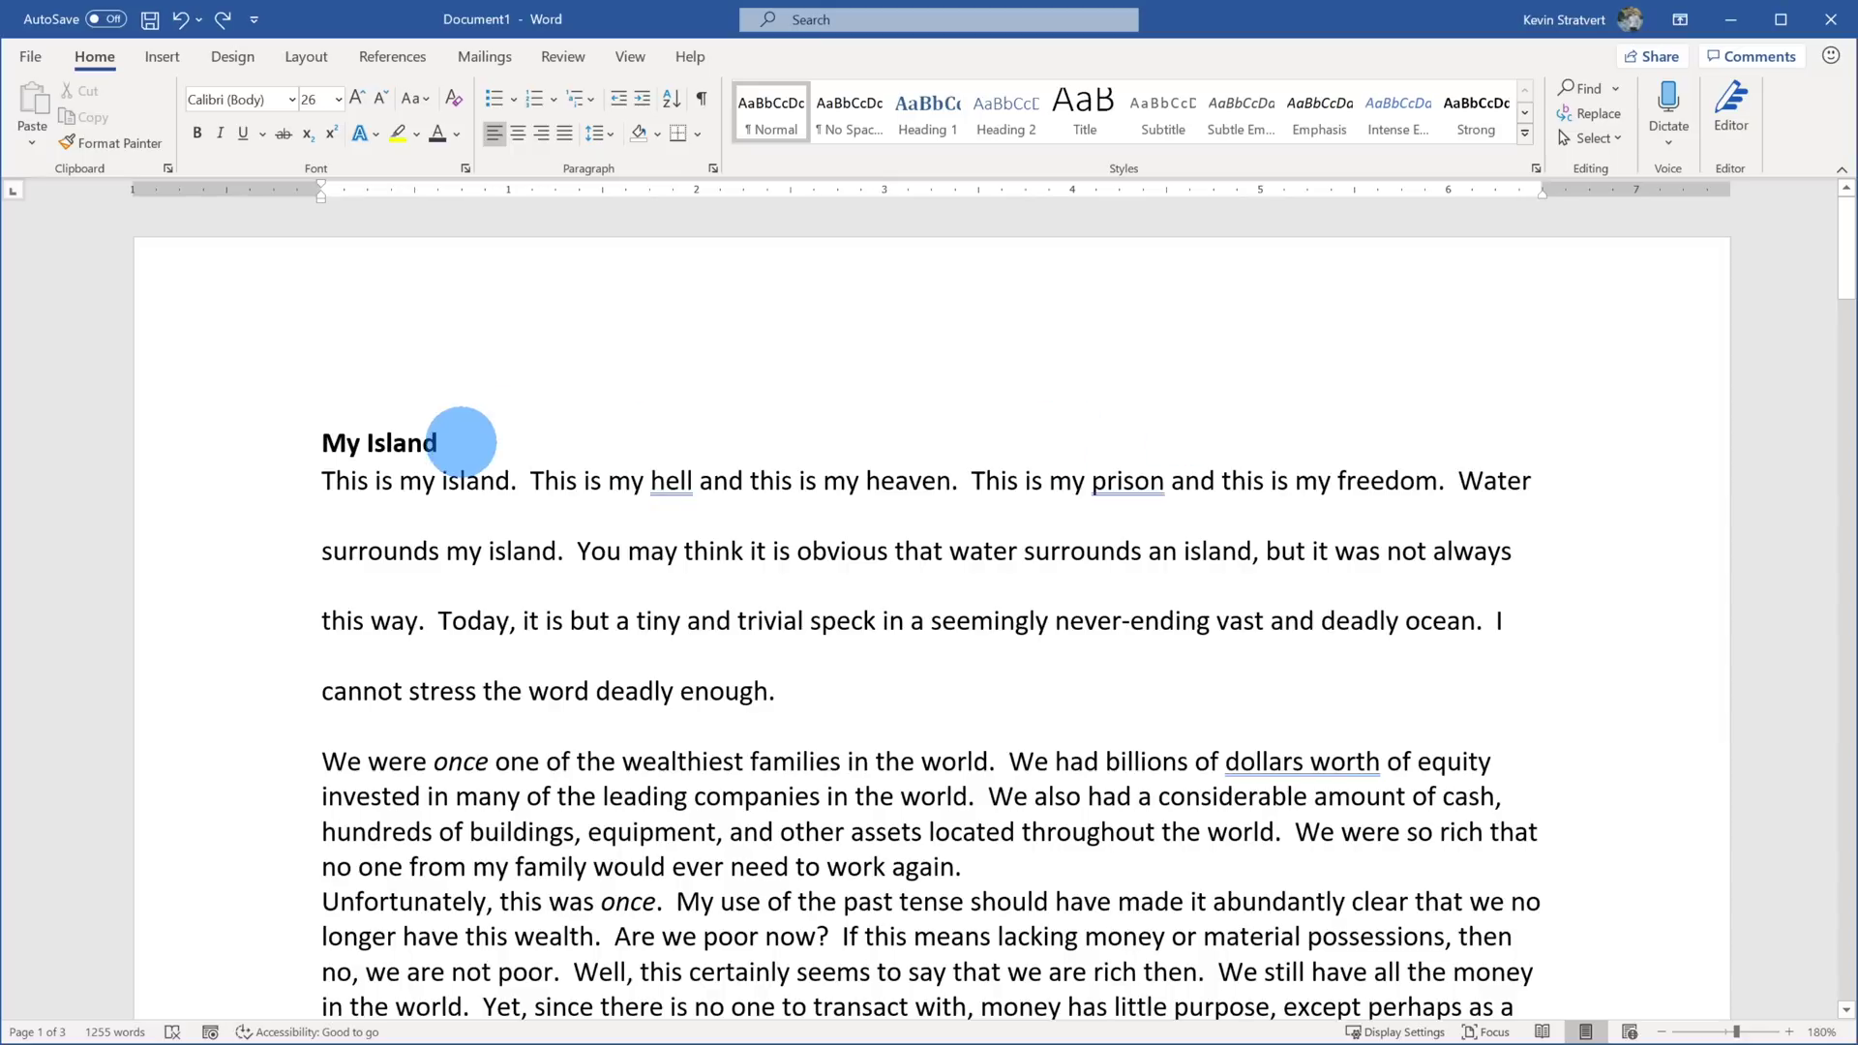
left_click_drag(464, 443, 85, 442)
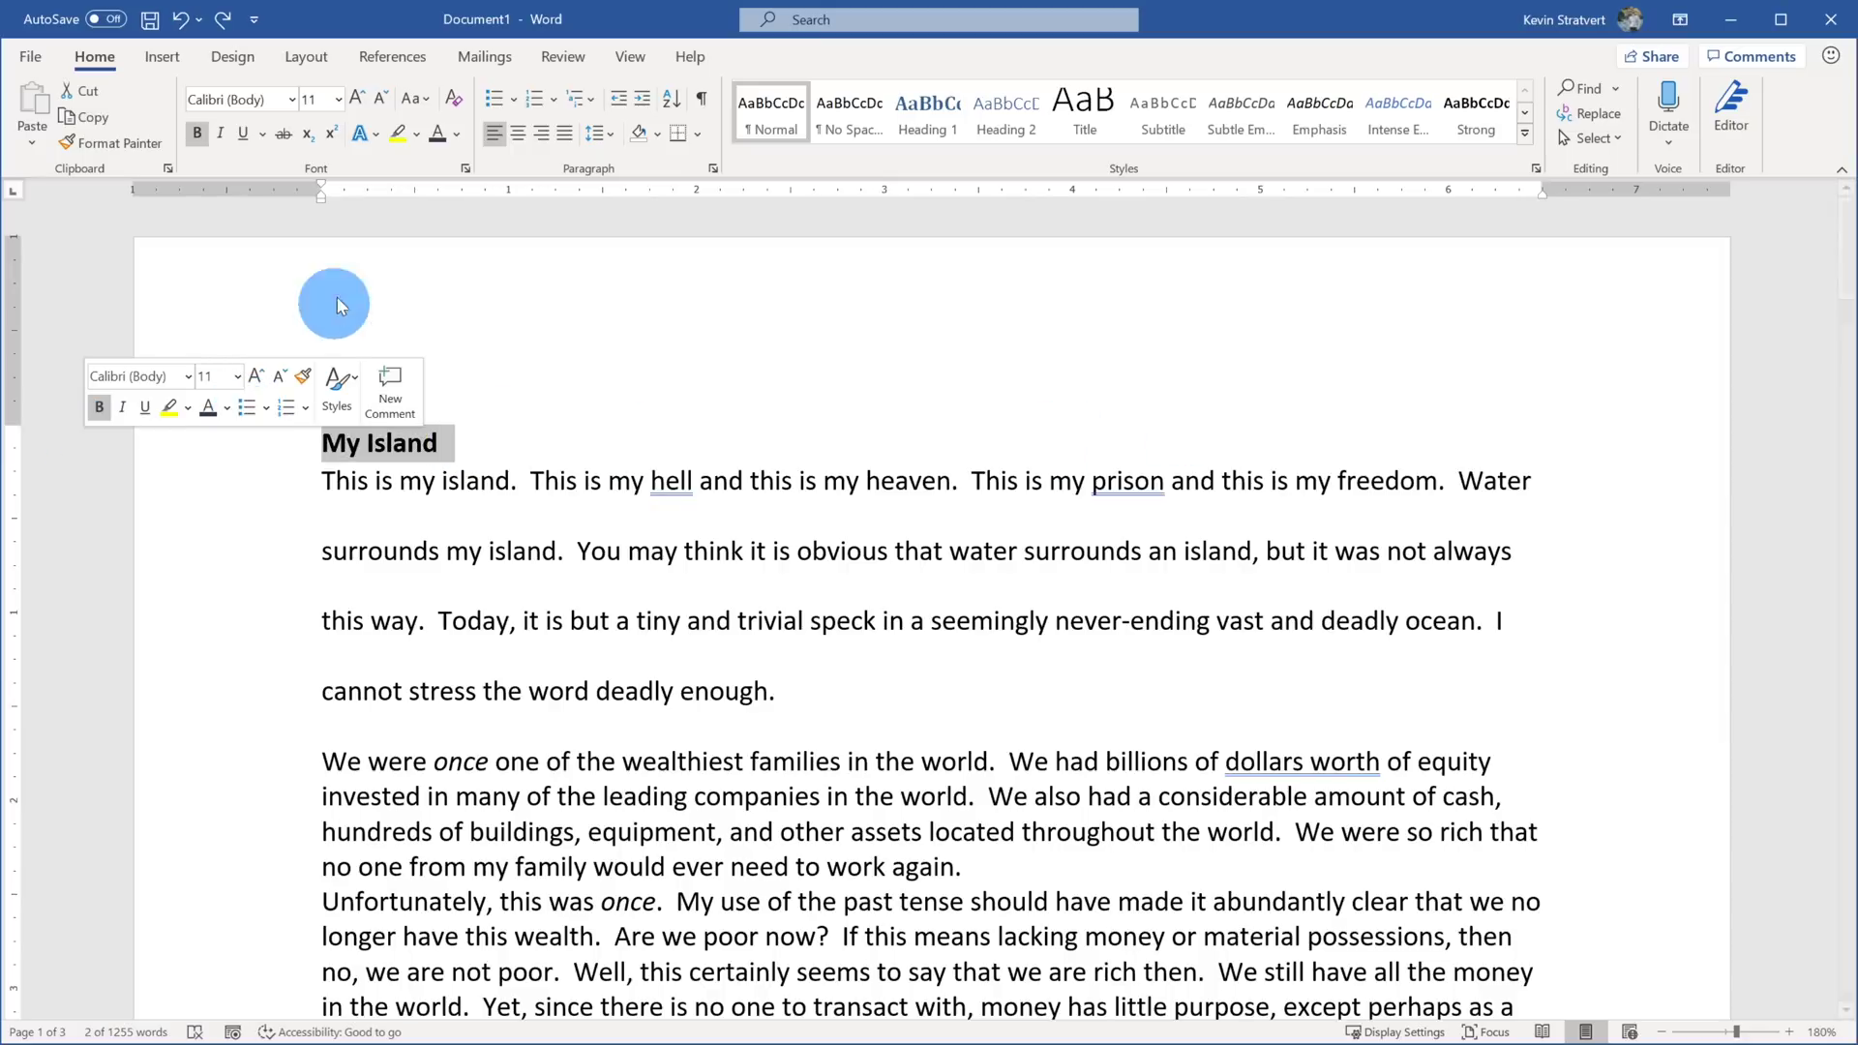
left_click(356, 100)
left_click(356, 99)
left_click(356, 100)
left_click(356, 99)
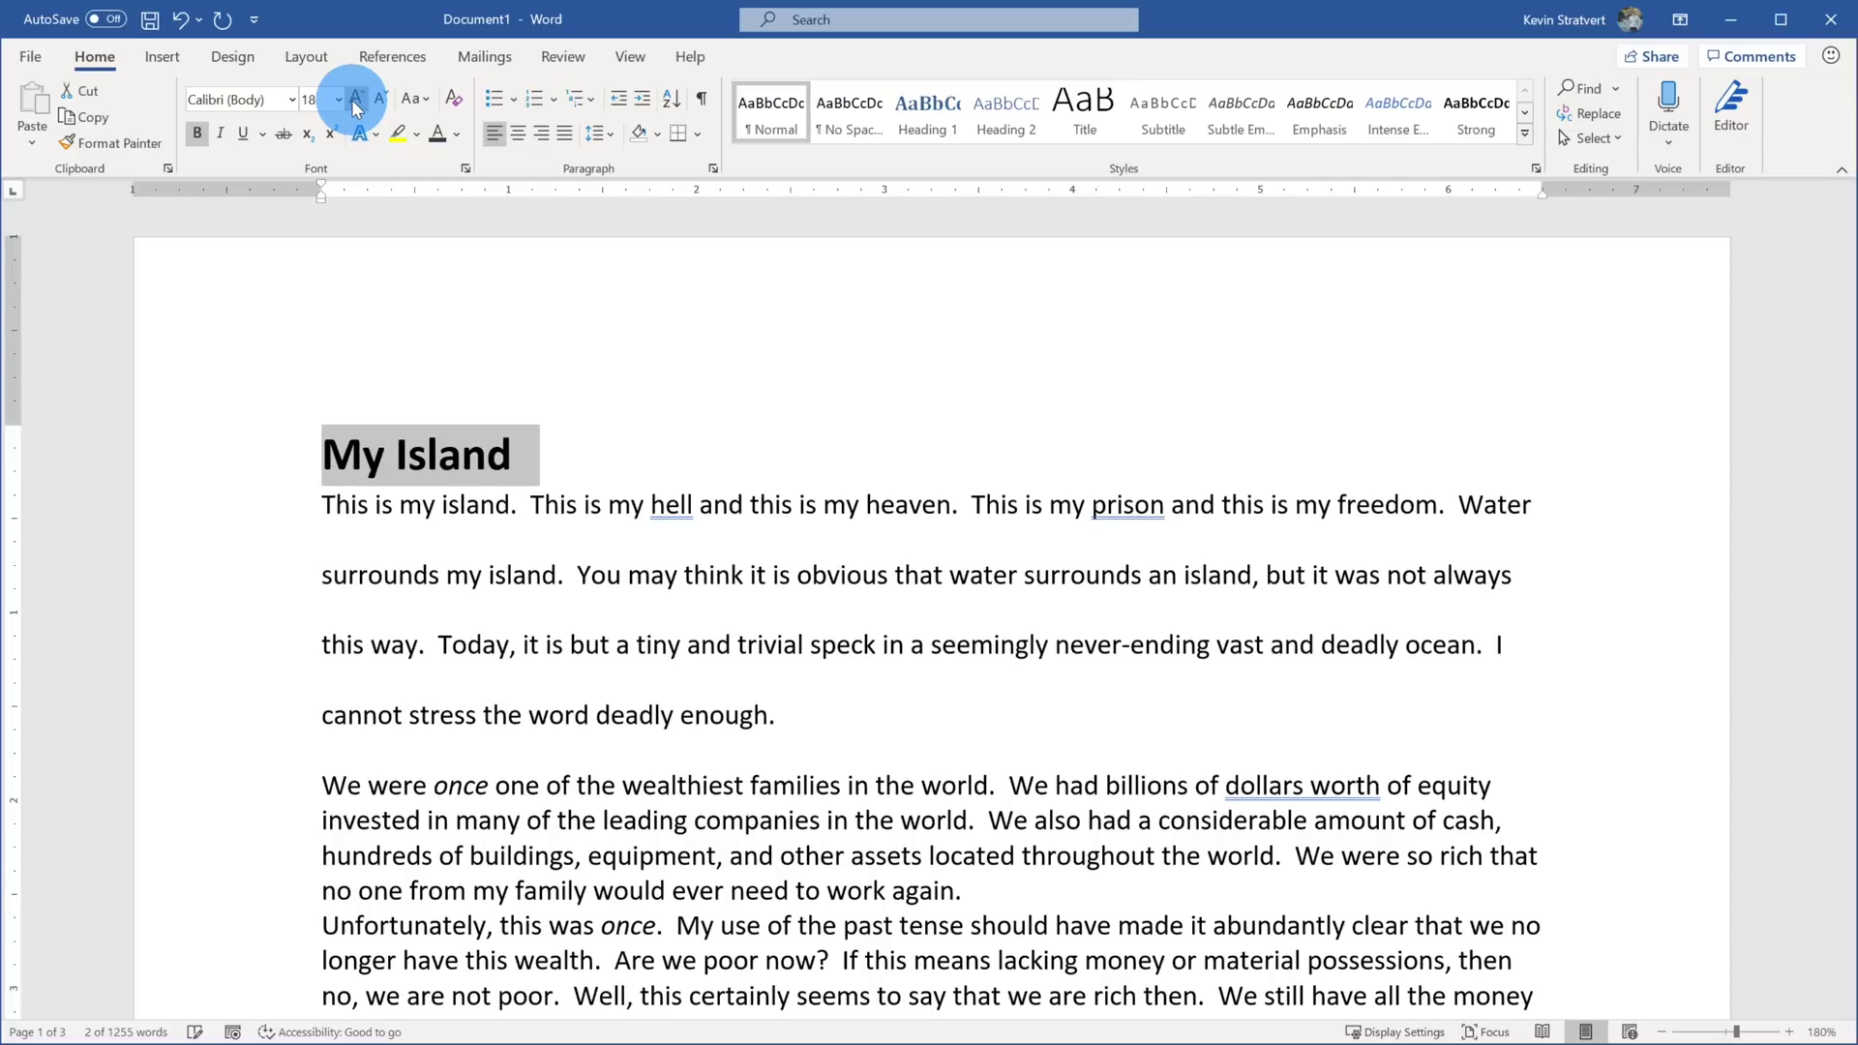
left_click(456, 136)
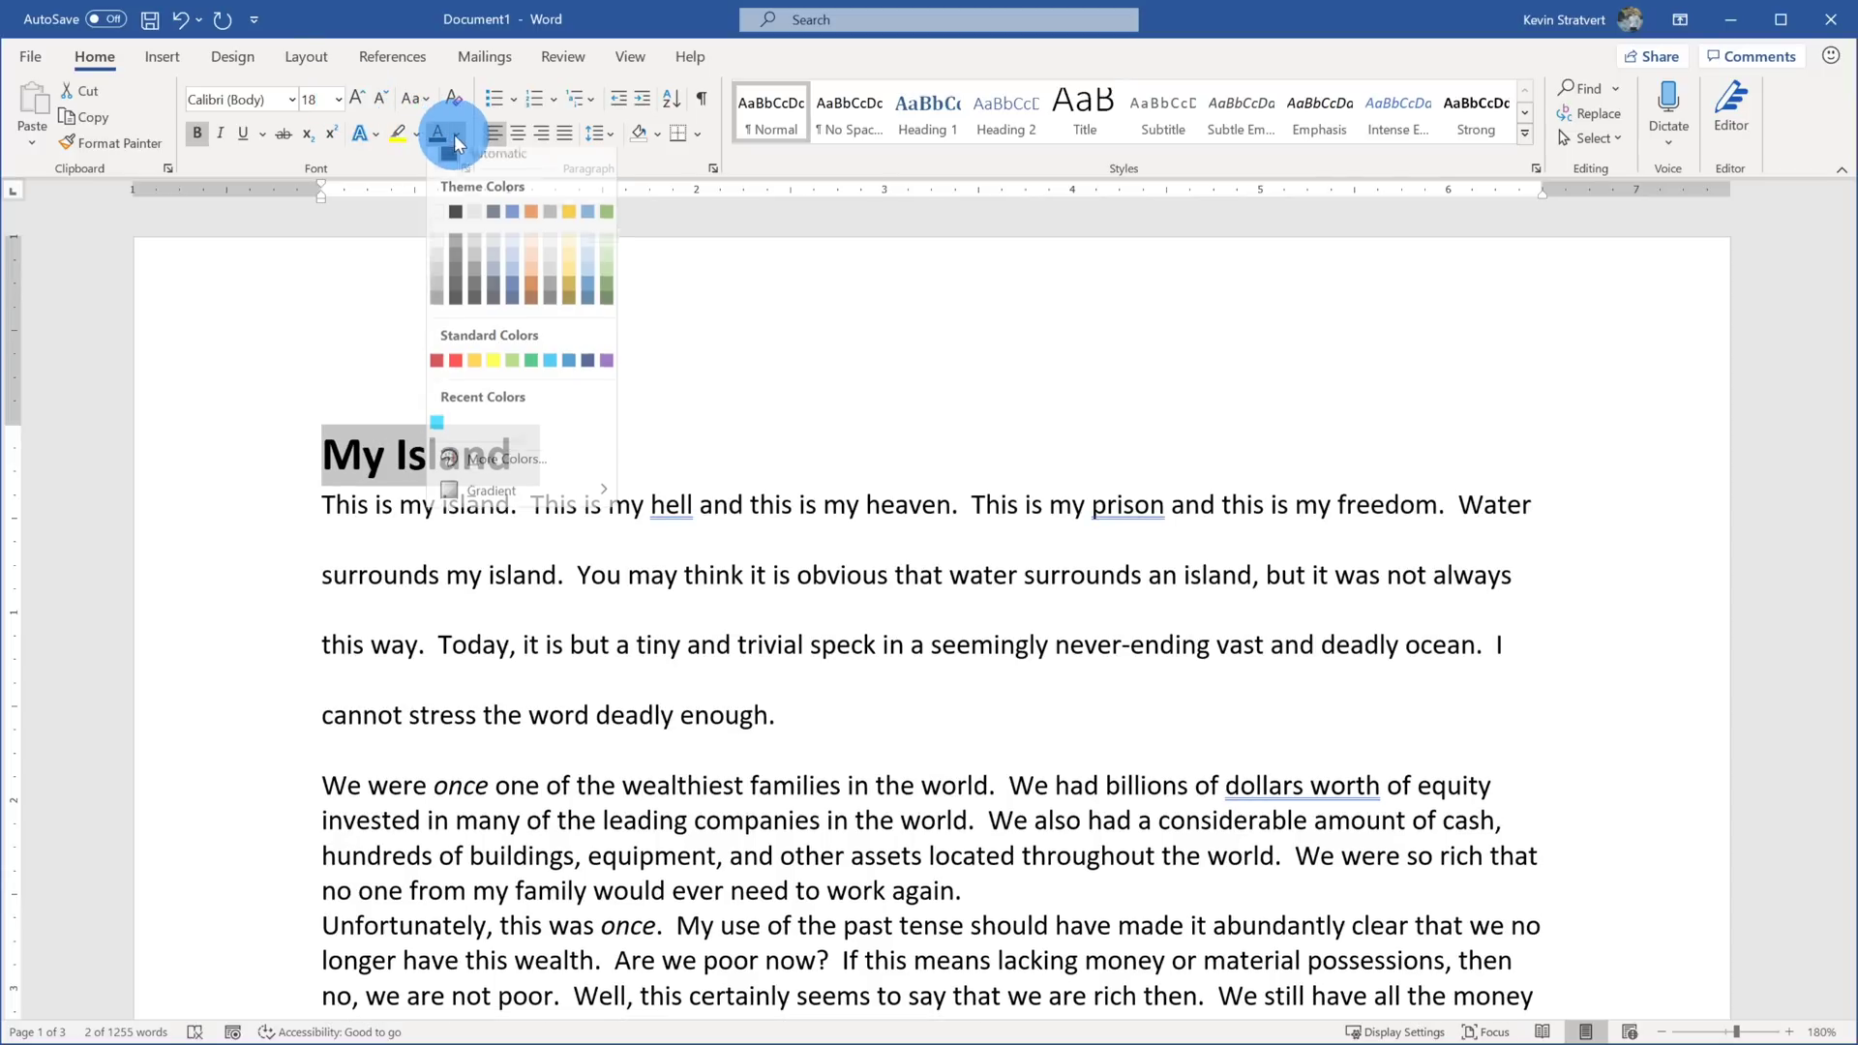
left_click(568, 360)
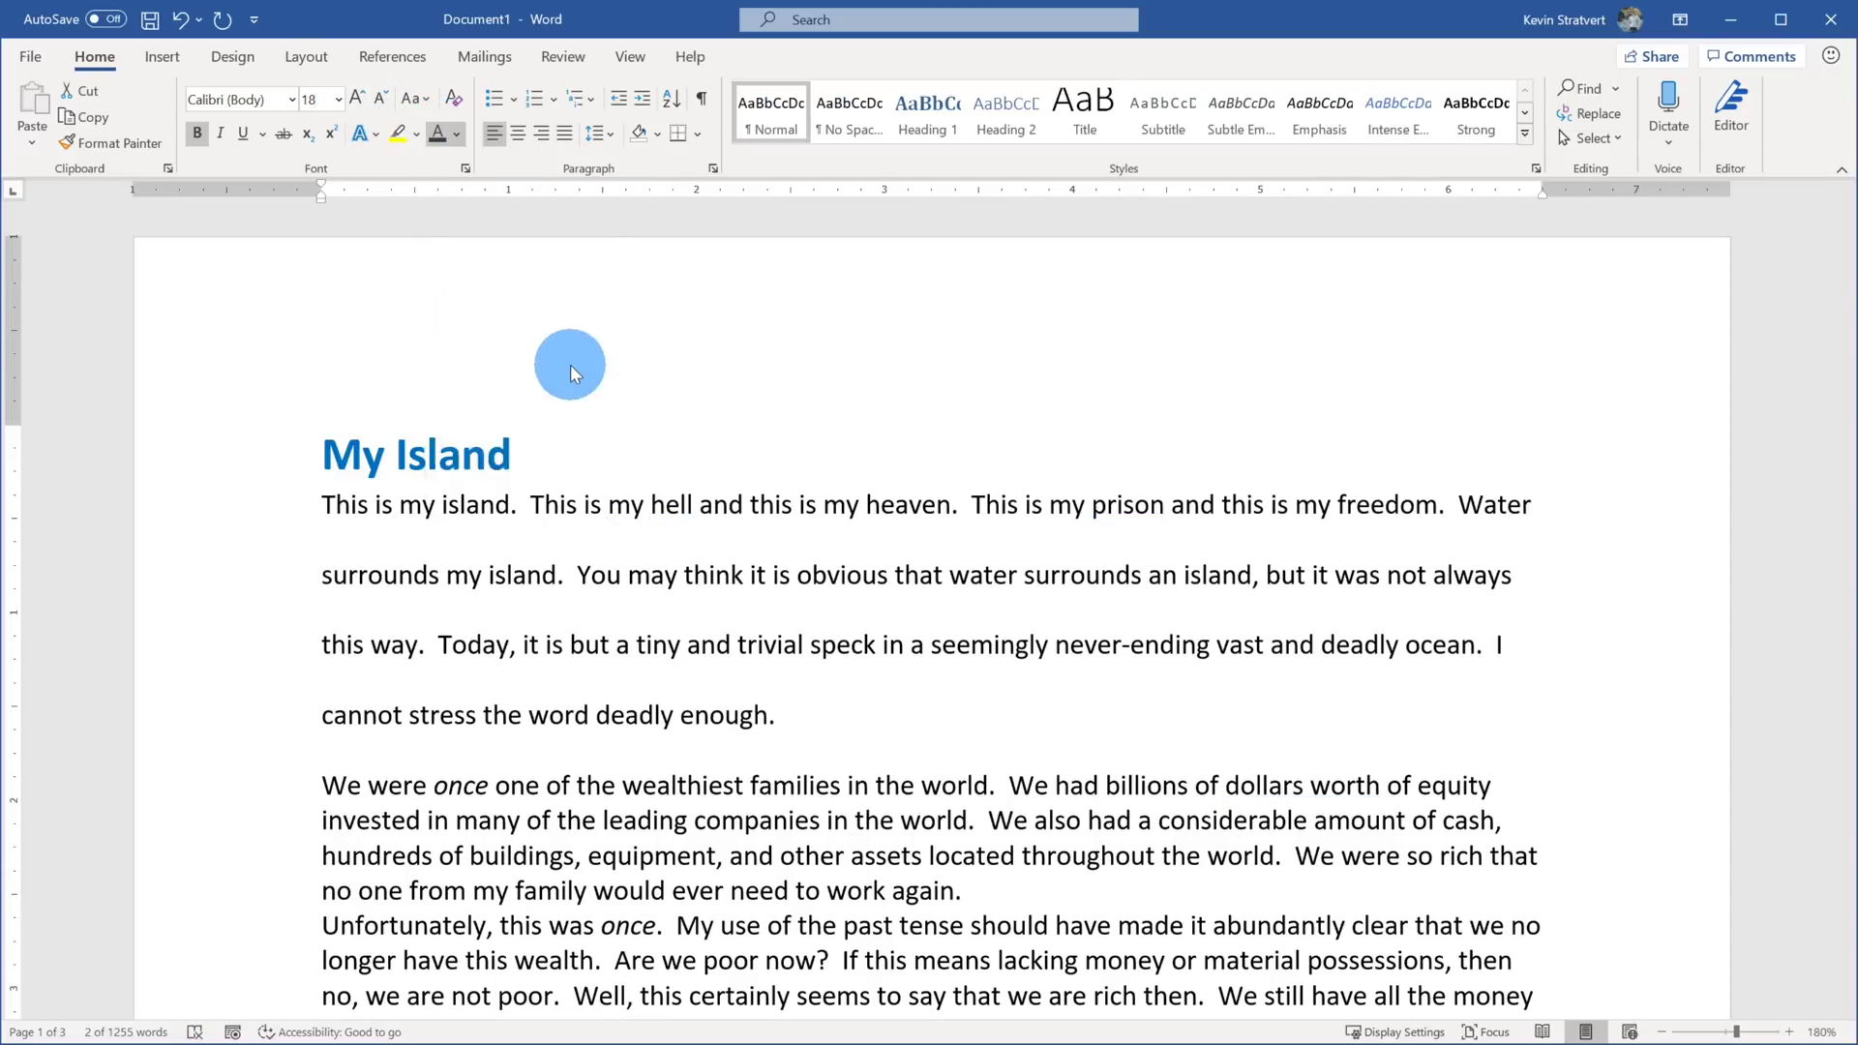
left_click(243, 132)
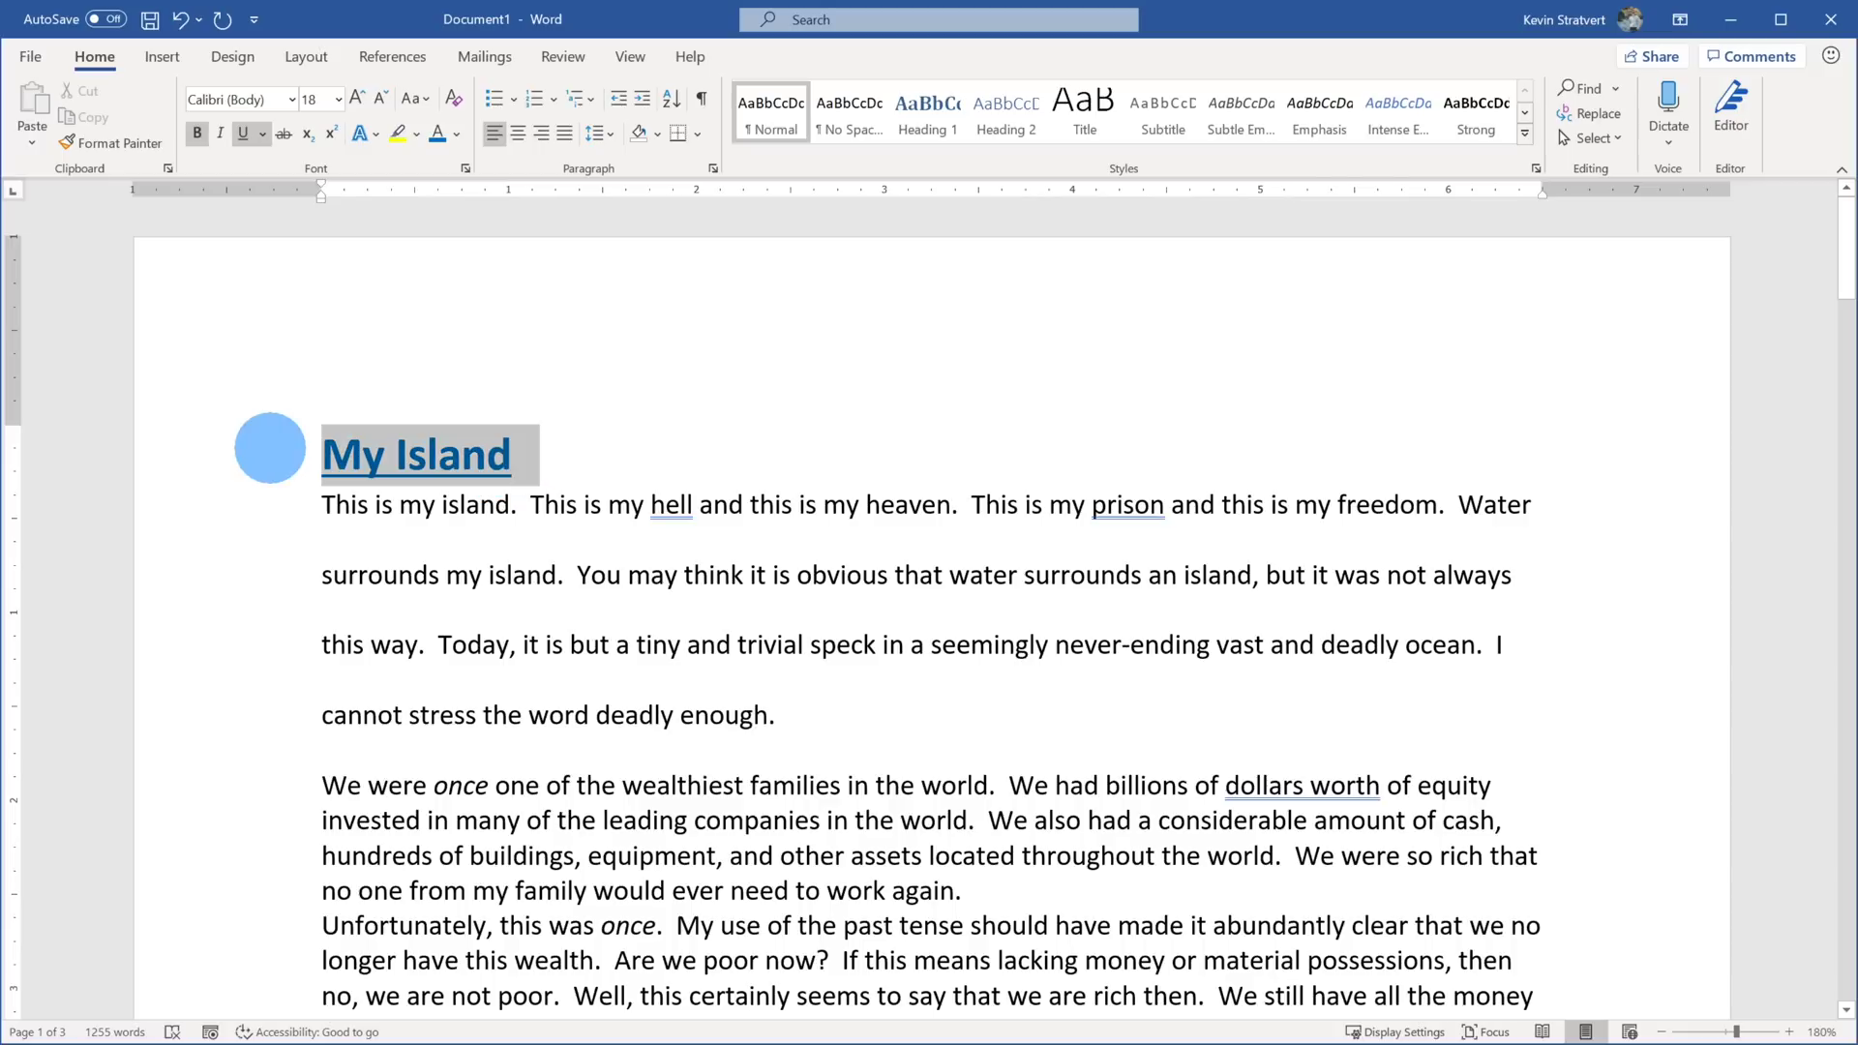
Step: Paint the My Island title's formatting onto the Beginning of the End heading
left_click(114, 145)
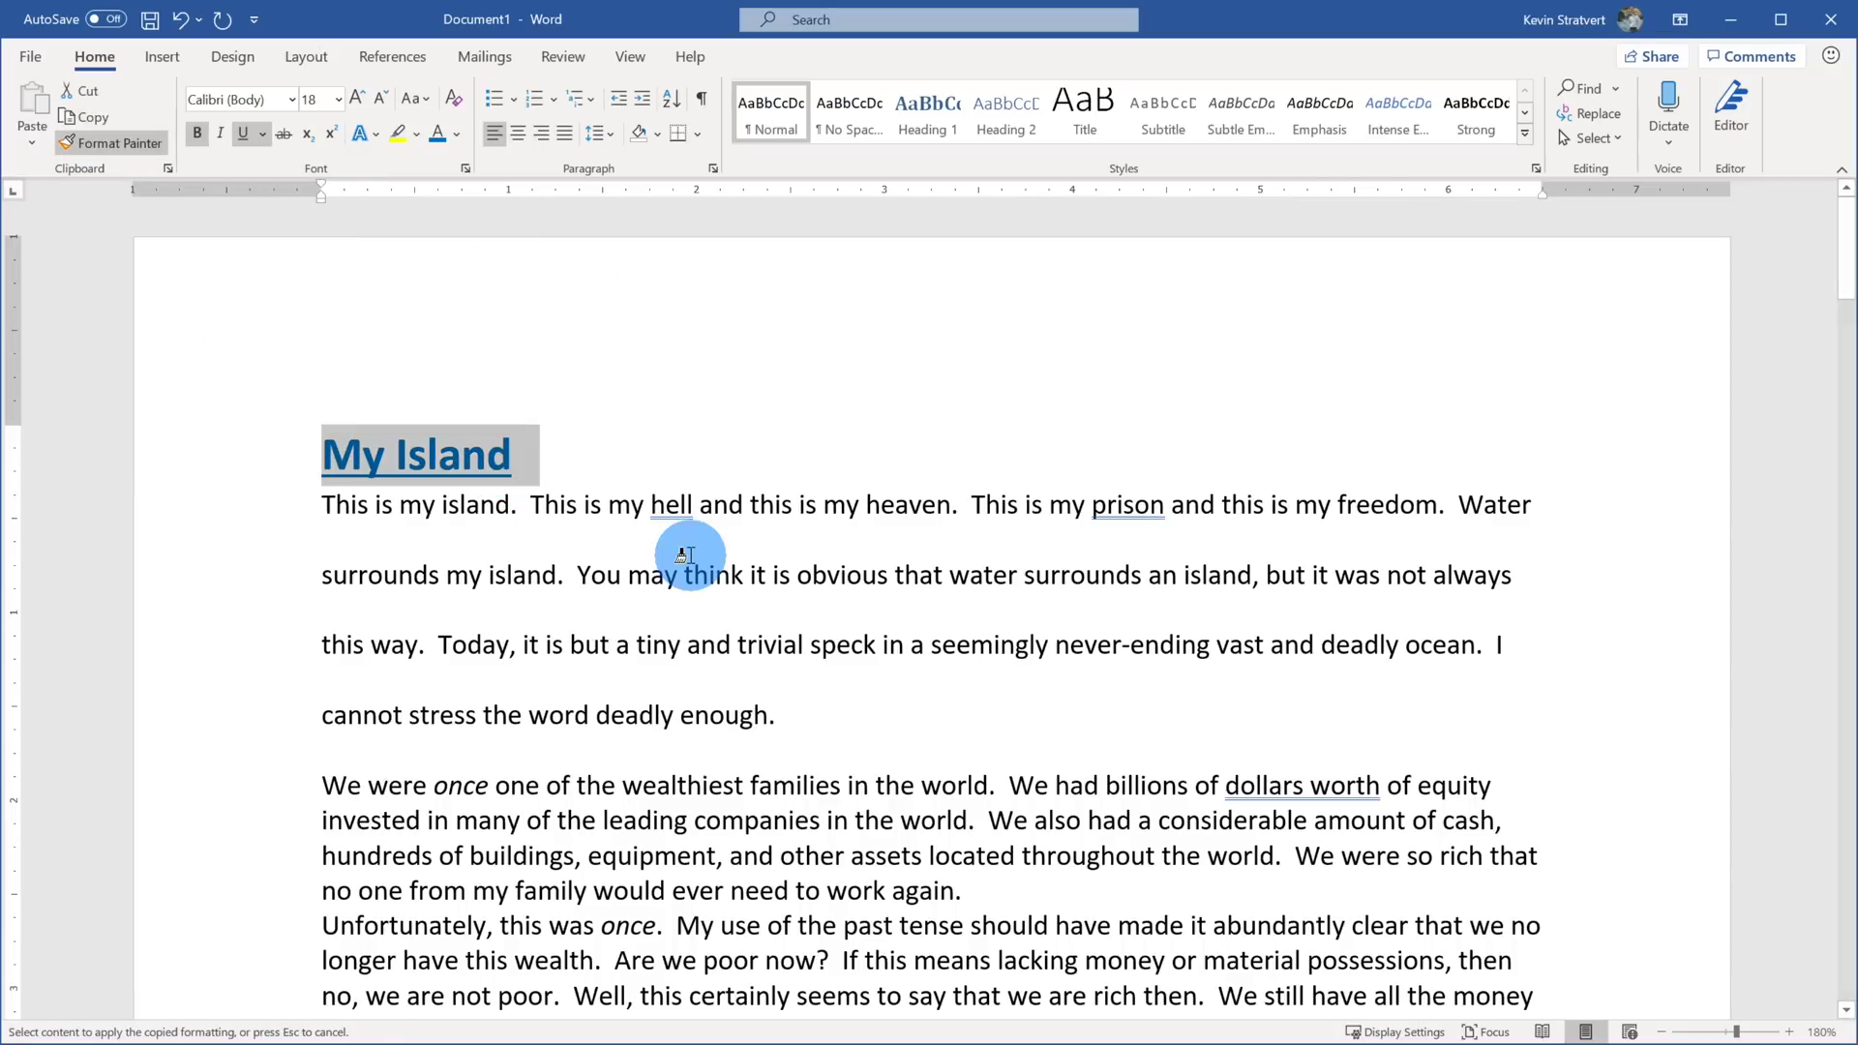
scroll(687, 559, "down", 6)
scroll(687, 560, "down", 2)
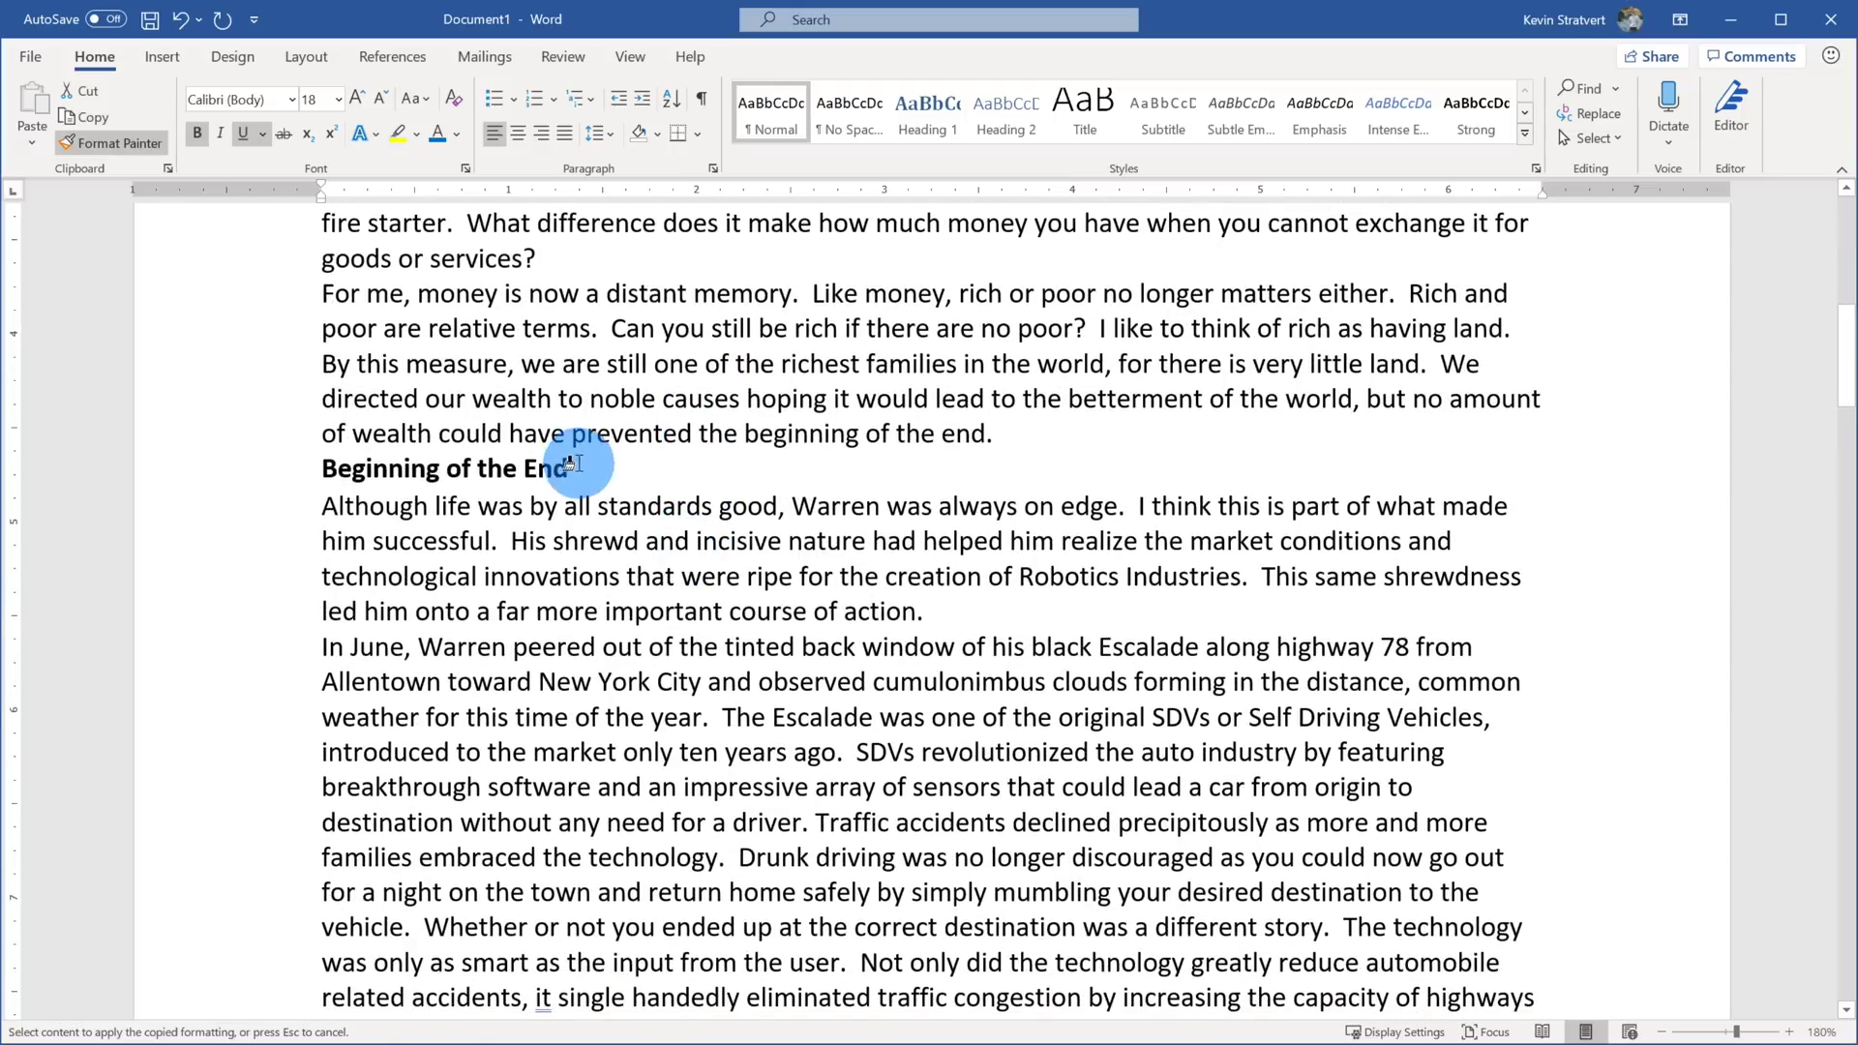
left_click_drag(585, 468, 235, 466)
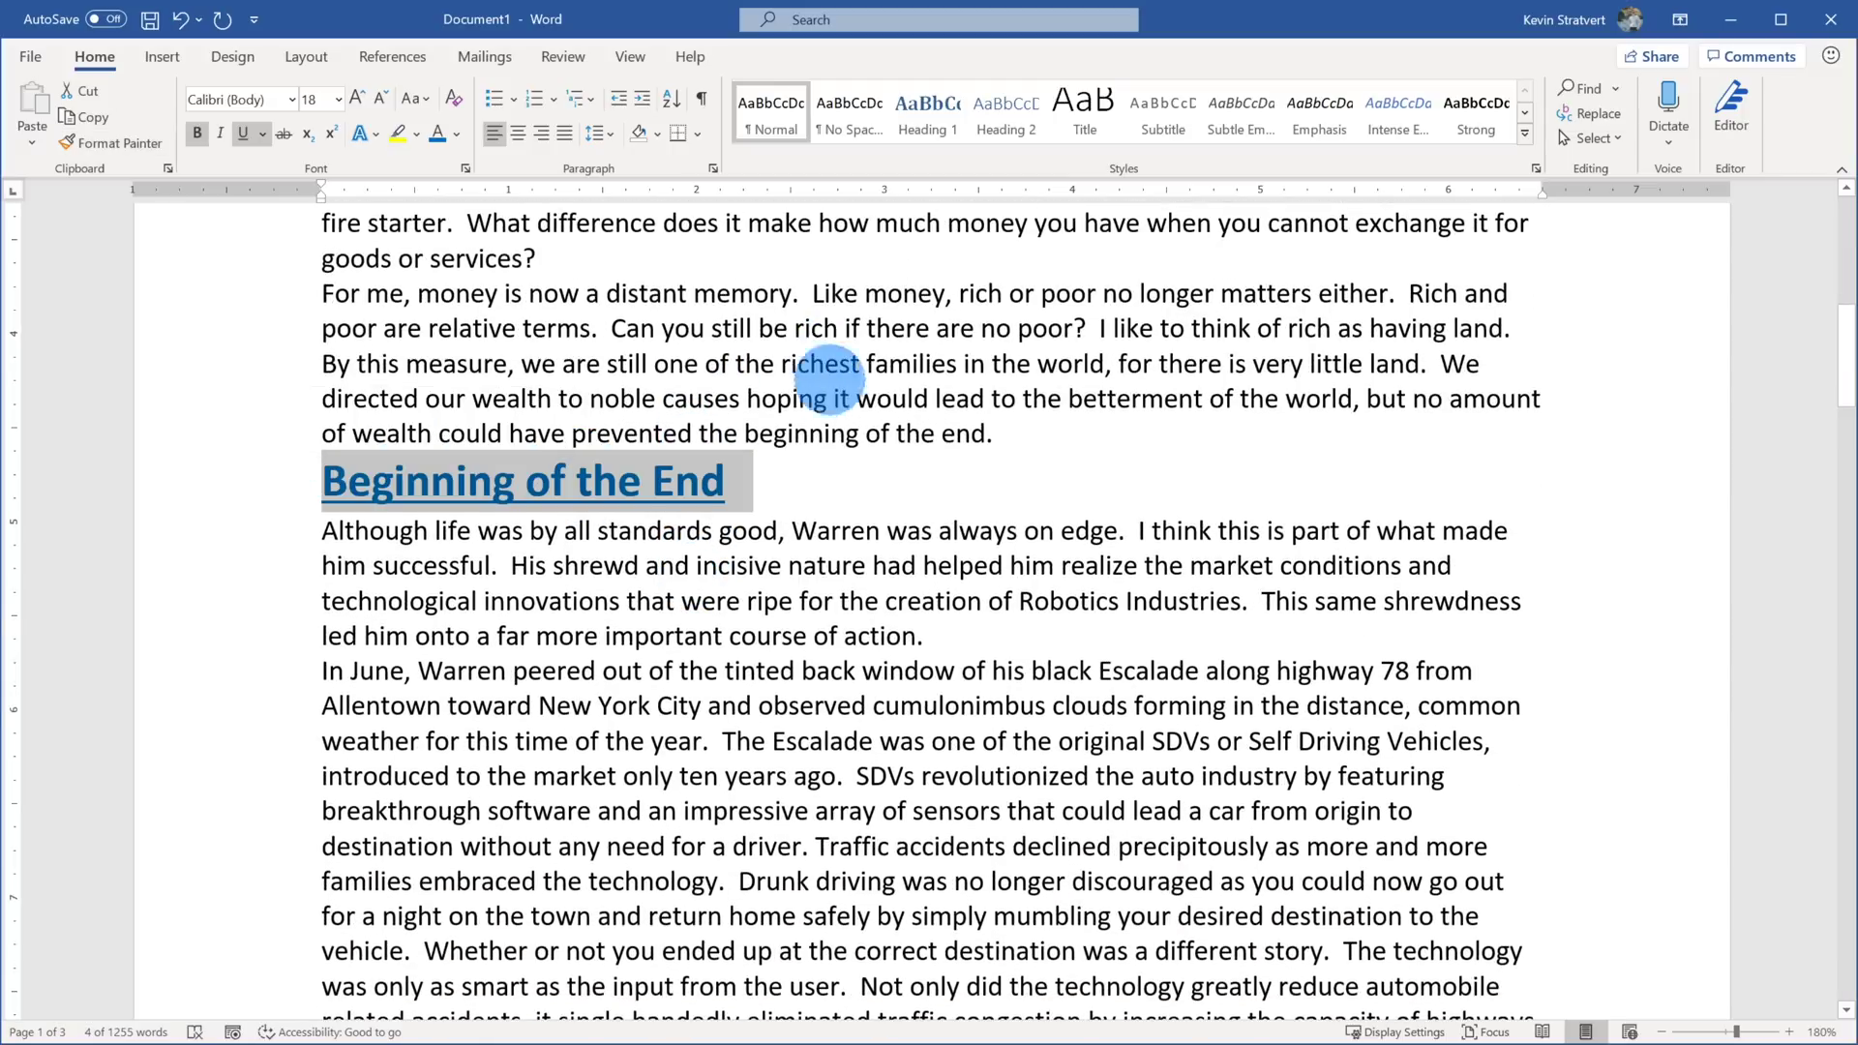
scroll(851, 523, "up", 5)
scroll(858, 546, "up", 3)
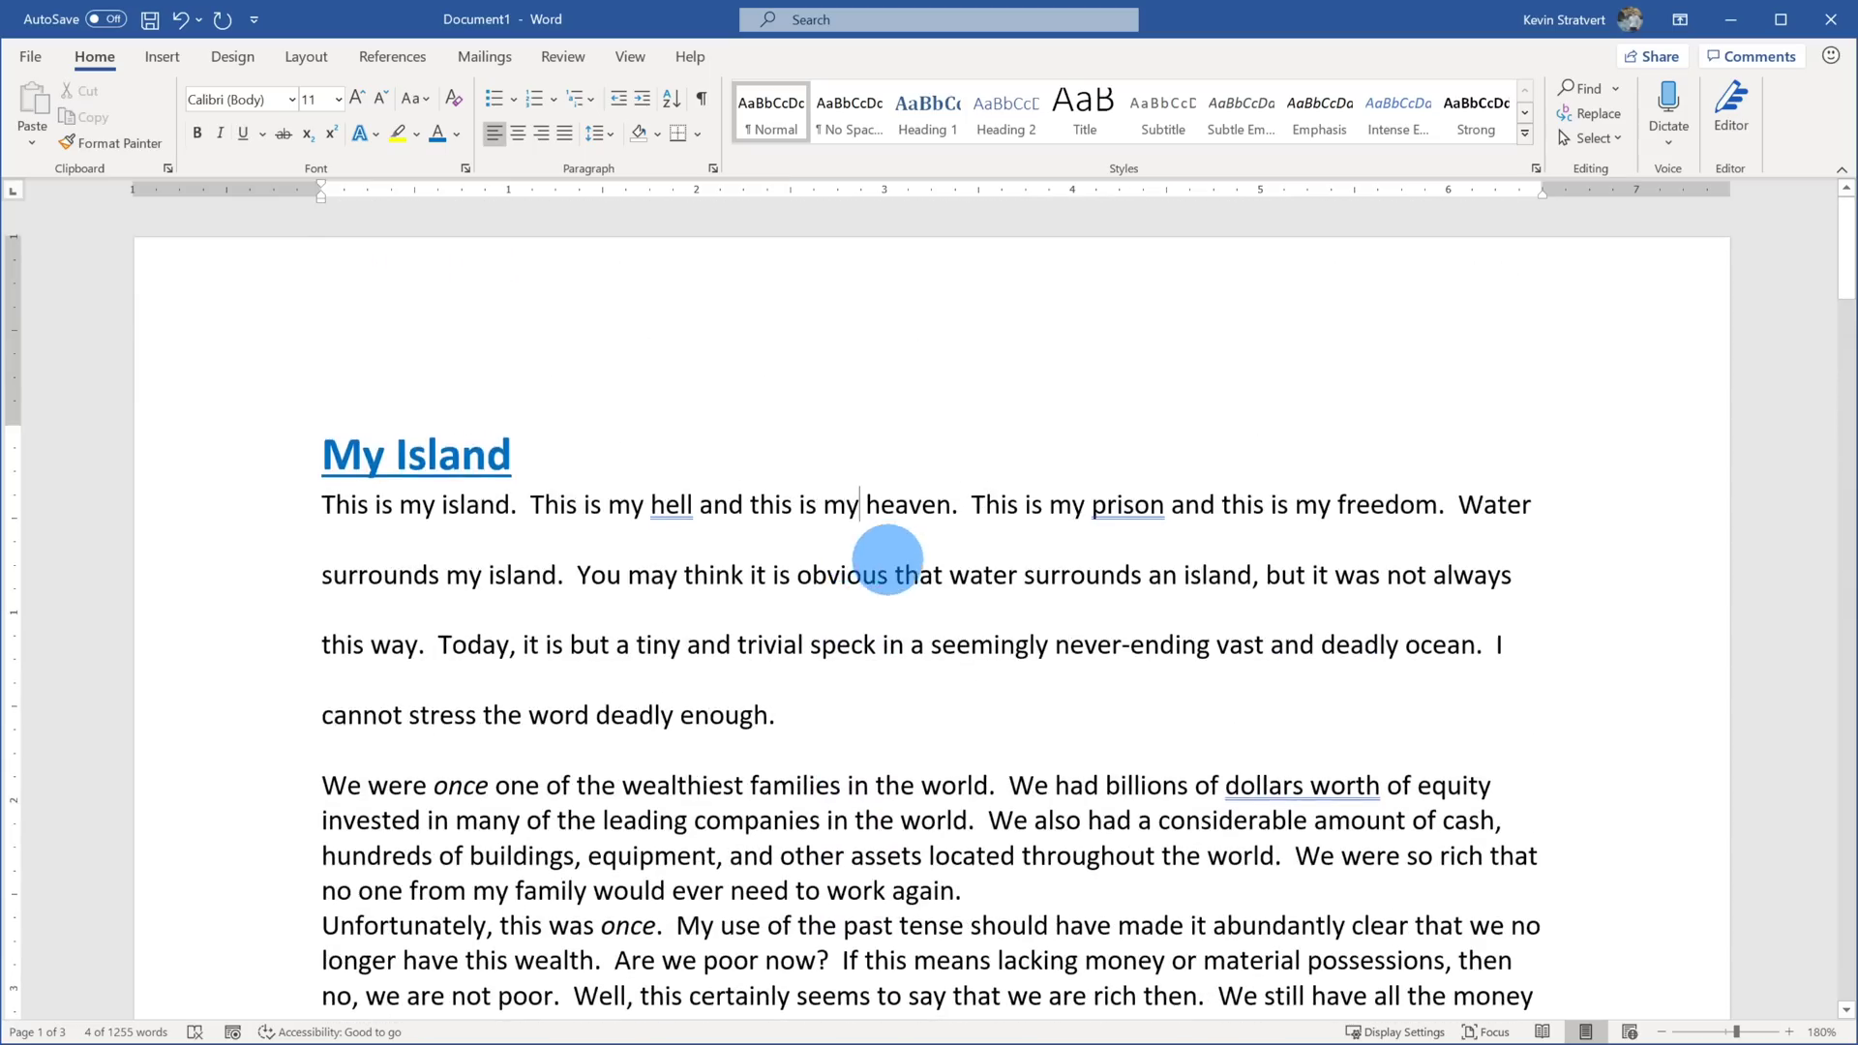
left_click(884, 553)
scroll(896, 556, "up", 2)
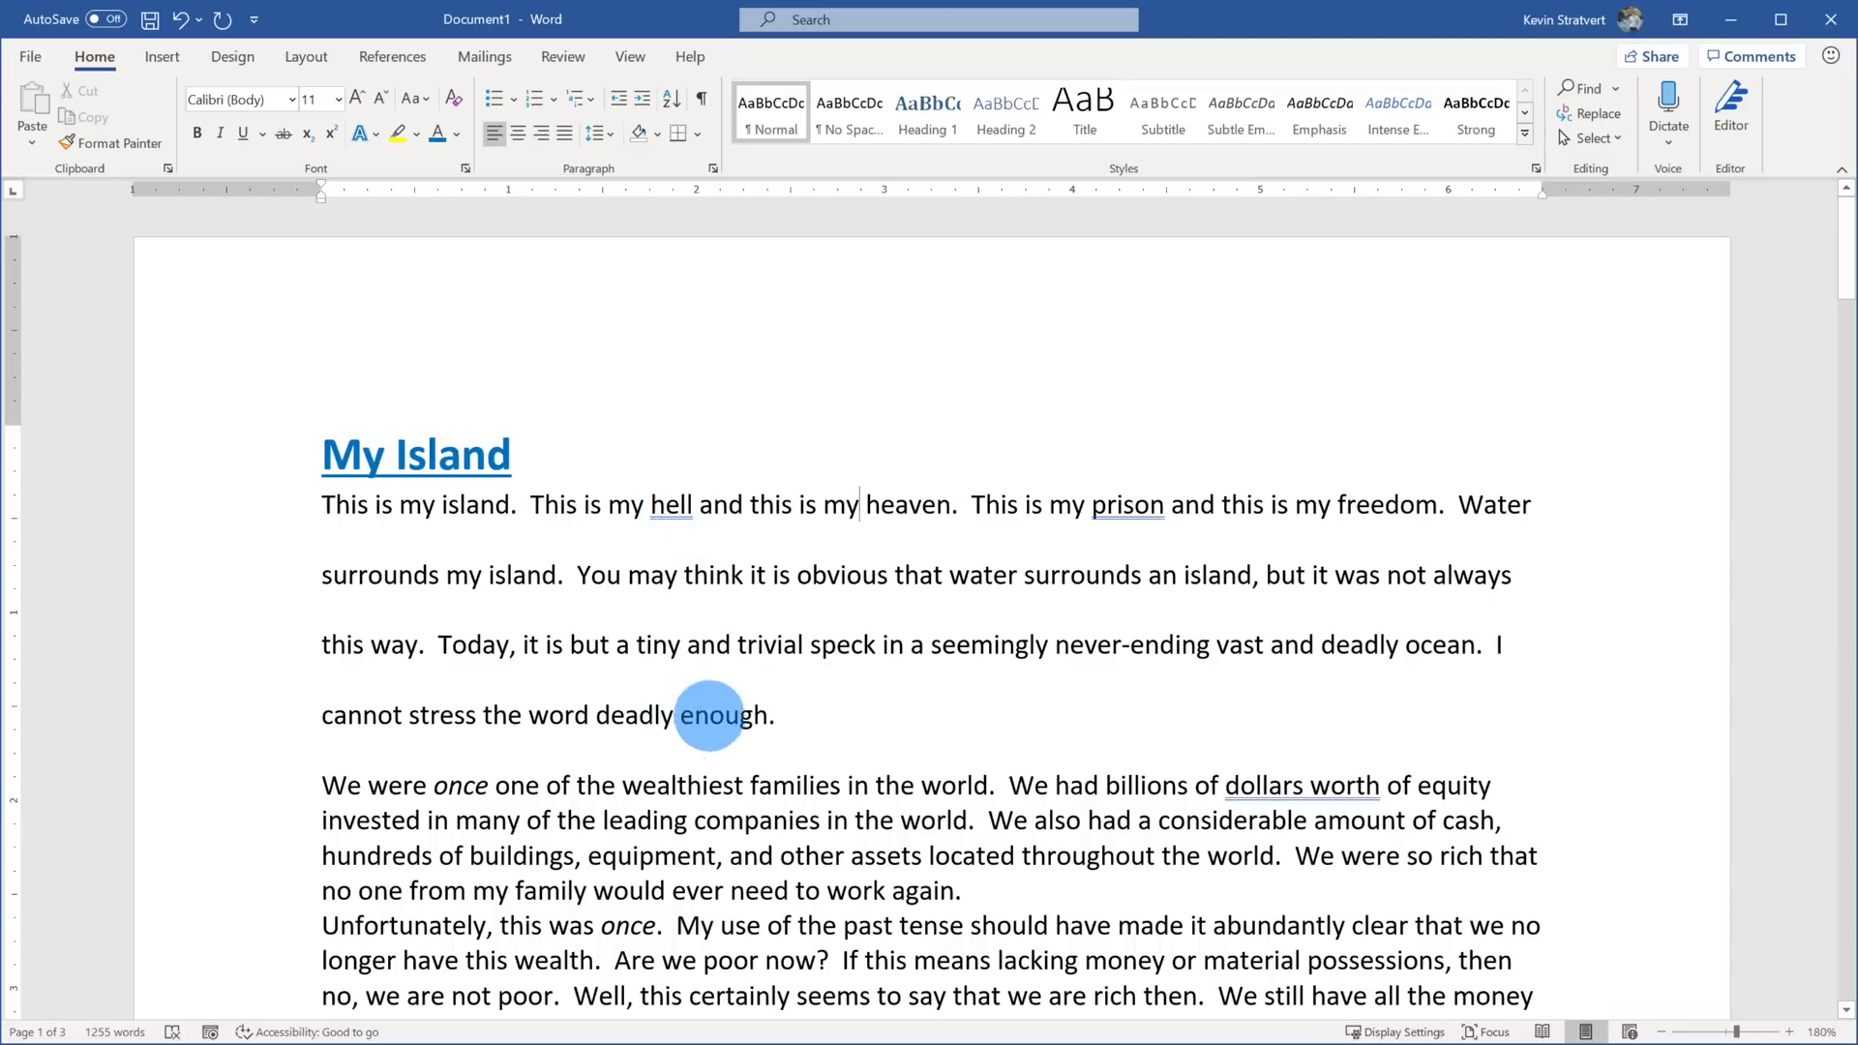
Step: Copy the first paragraph's double spacing onto the 'We were once' paragraph
scroll(707, 528, "down", 3)
left_click_drag(717, 504, 1209, 827)
left_click(1209, 831)
scroll(1210, 830, "up", 3)
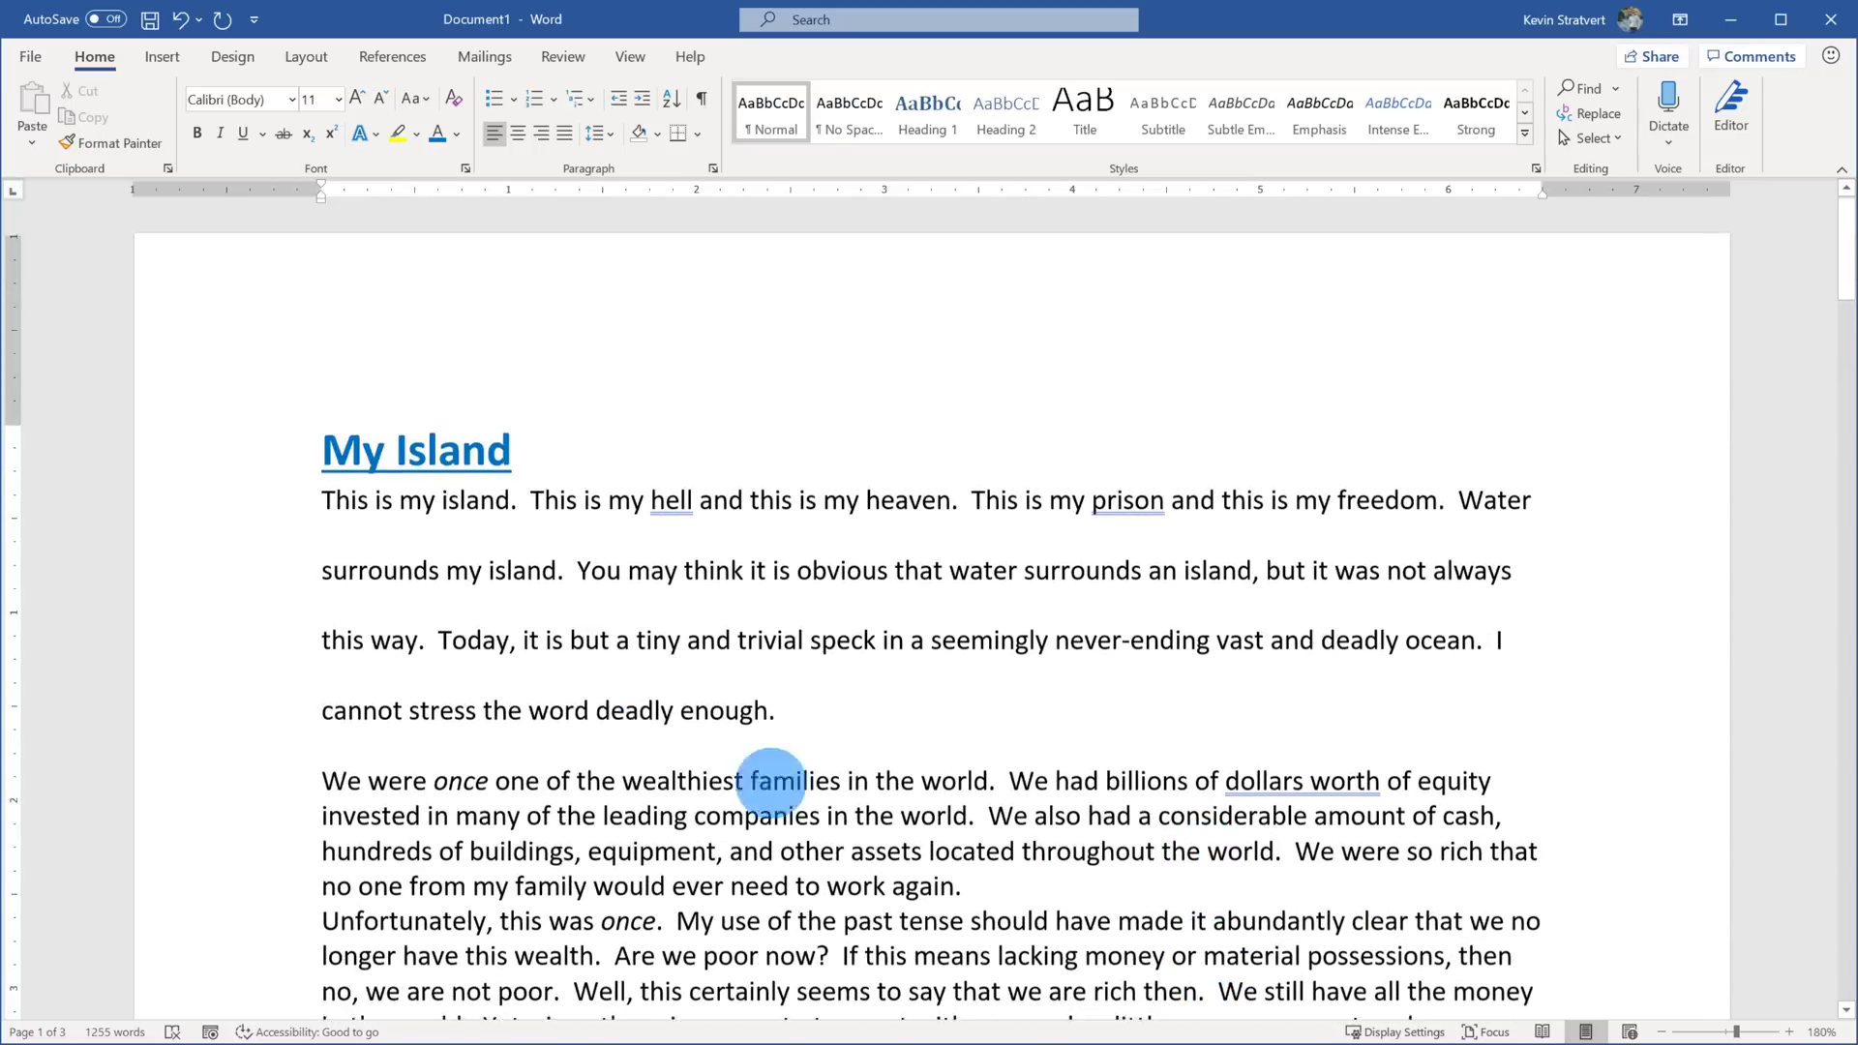
left_click_drag(813, 716, 339, 553)
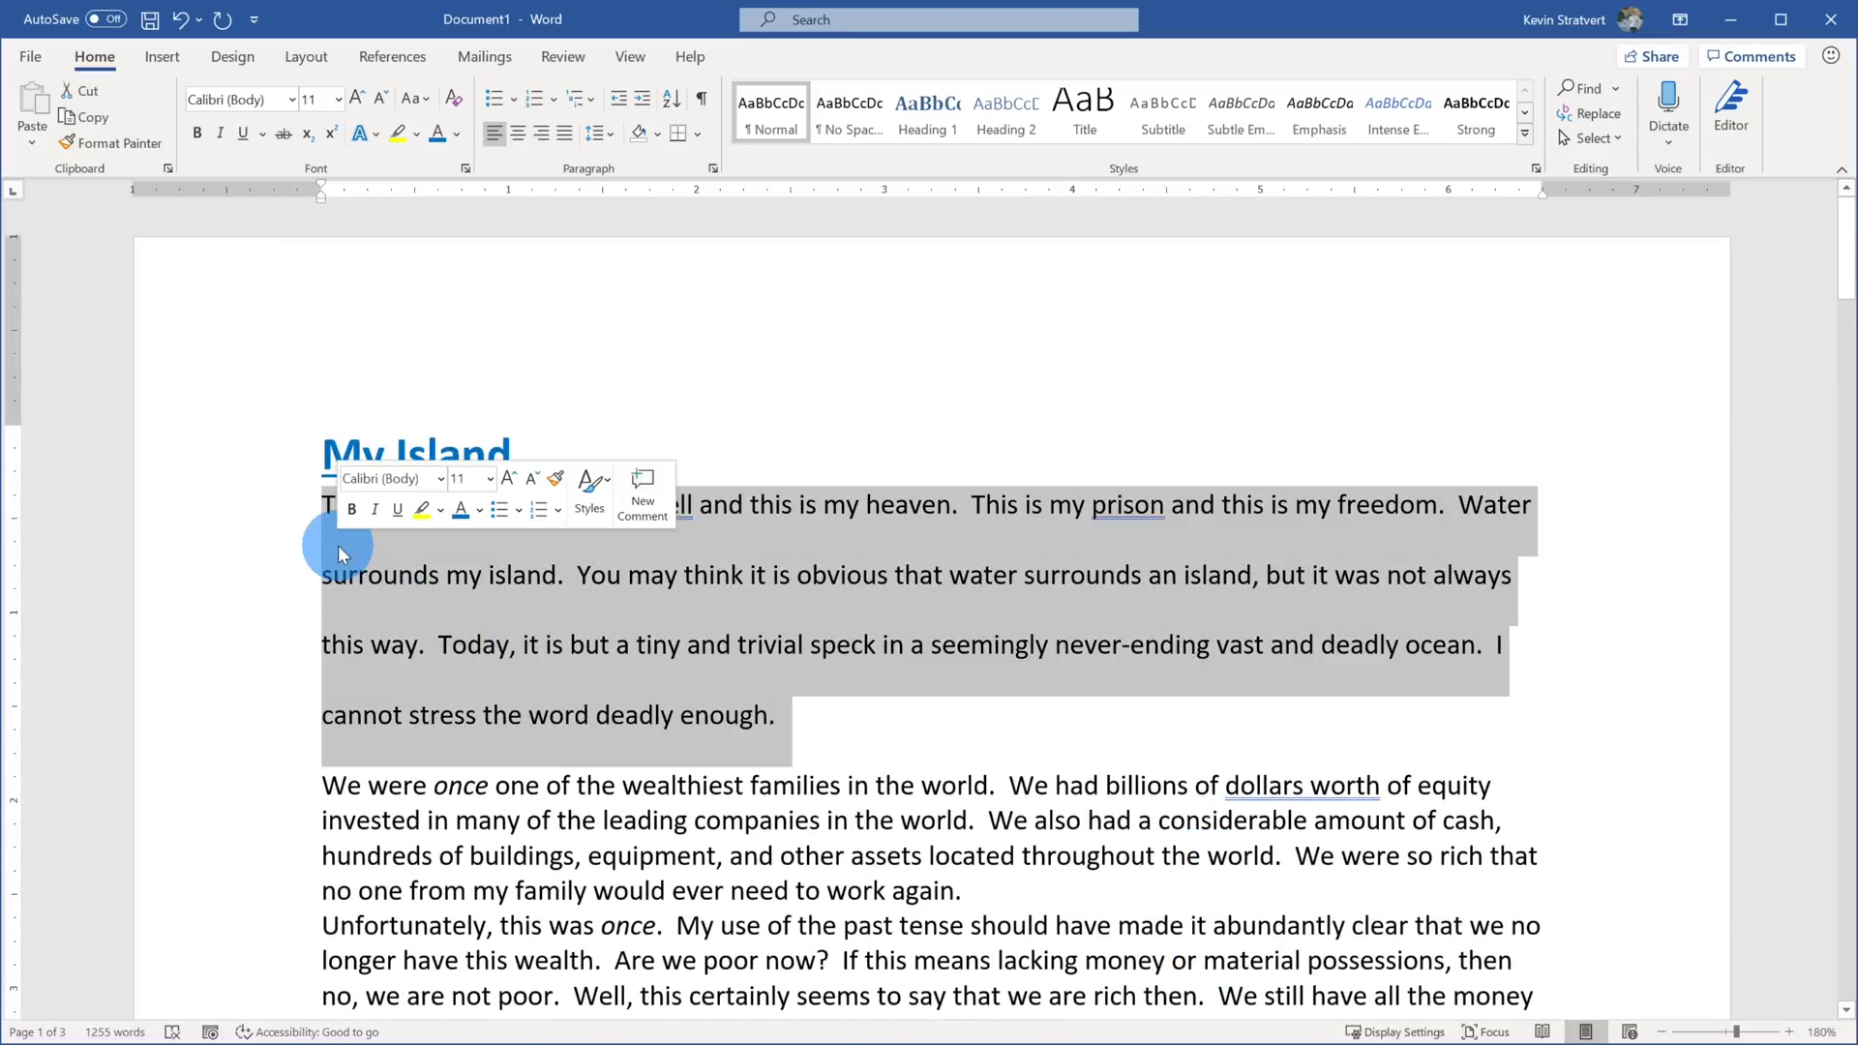
left_click(96, 142)
scroll(716, 445, "down", 3)
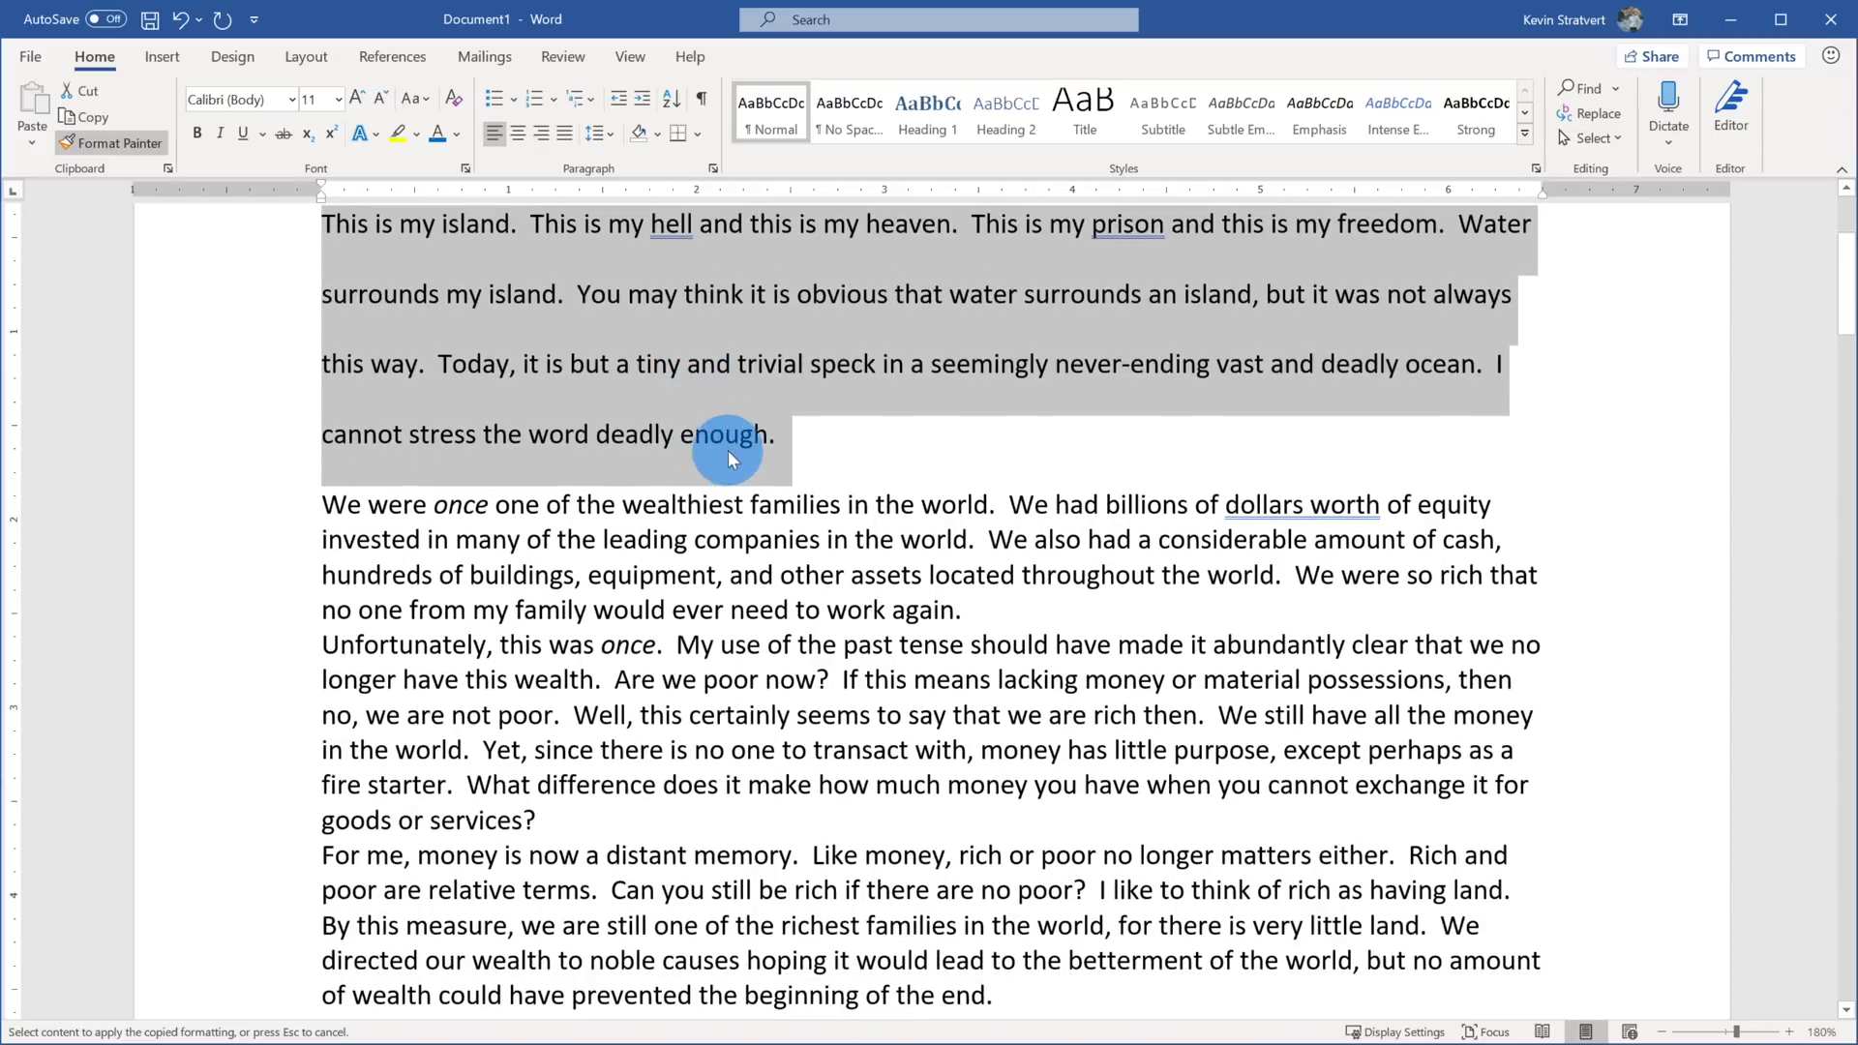
left_click(684, 539)
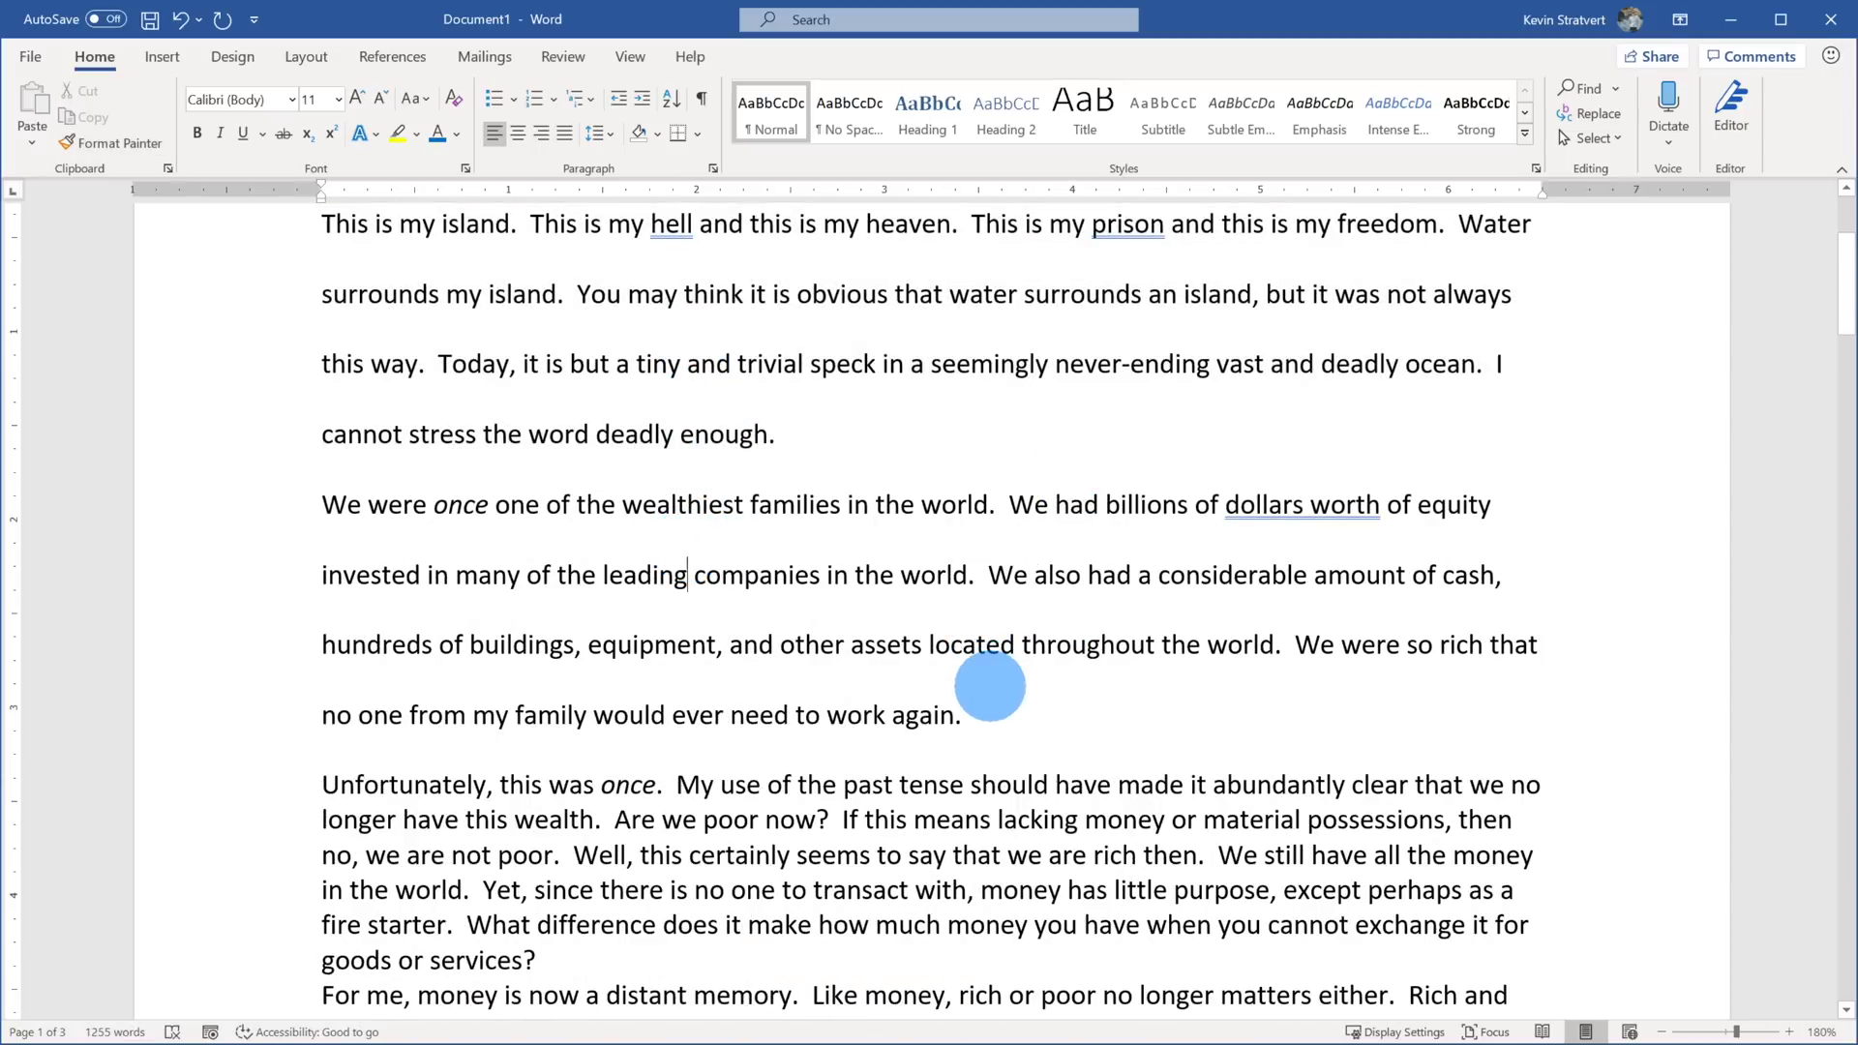
Step: Double-space the Unfortunately, For me and Although life paragraphs with a locked Format Painter
left_click(106, 147)
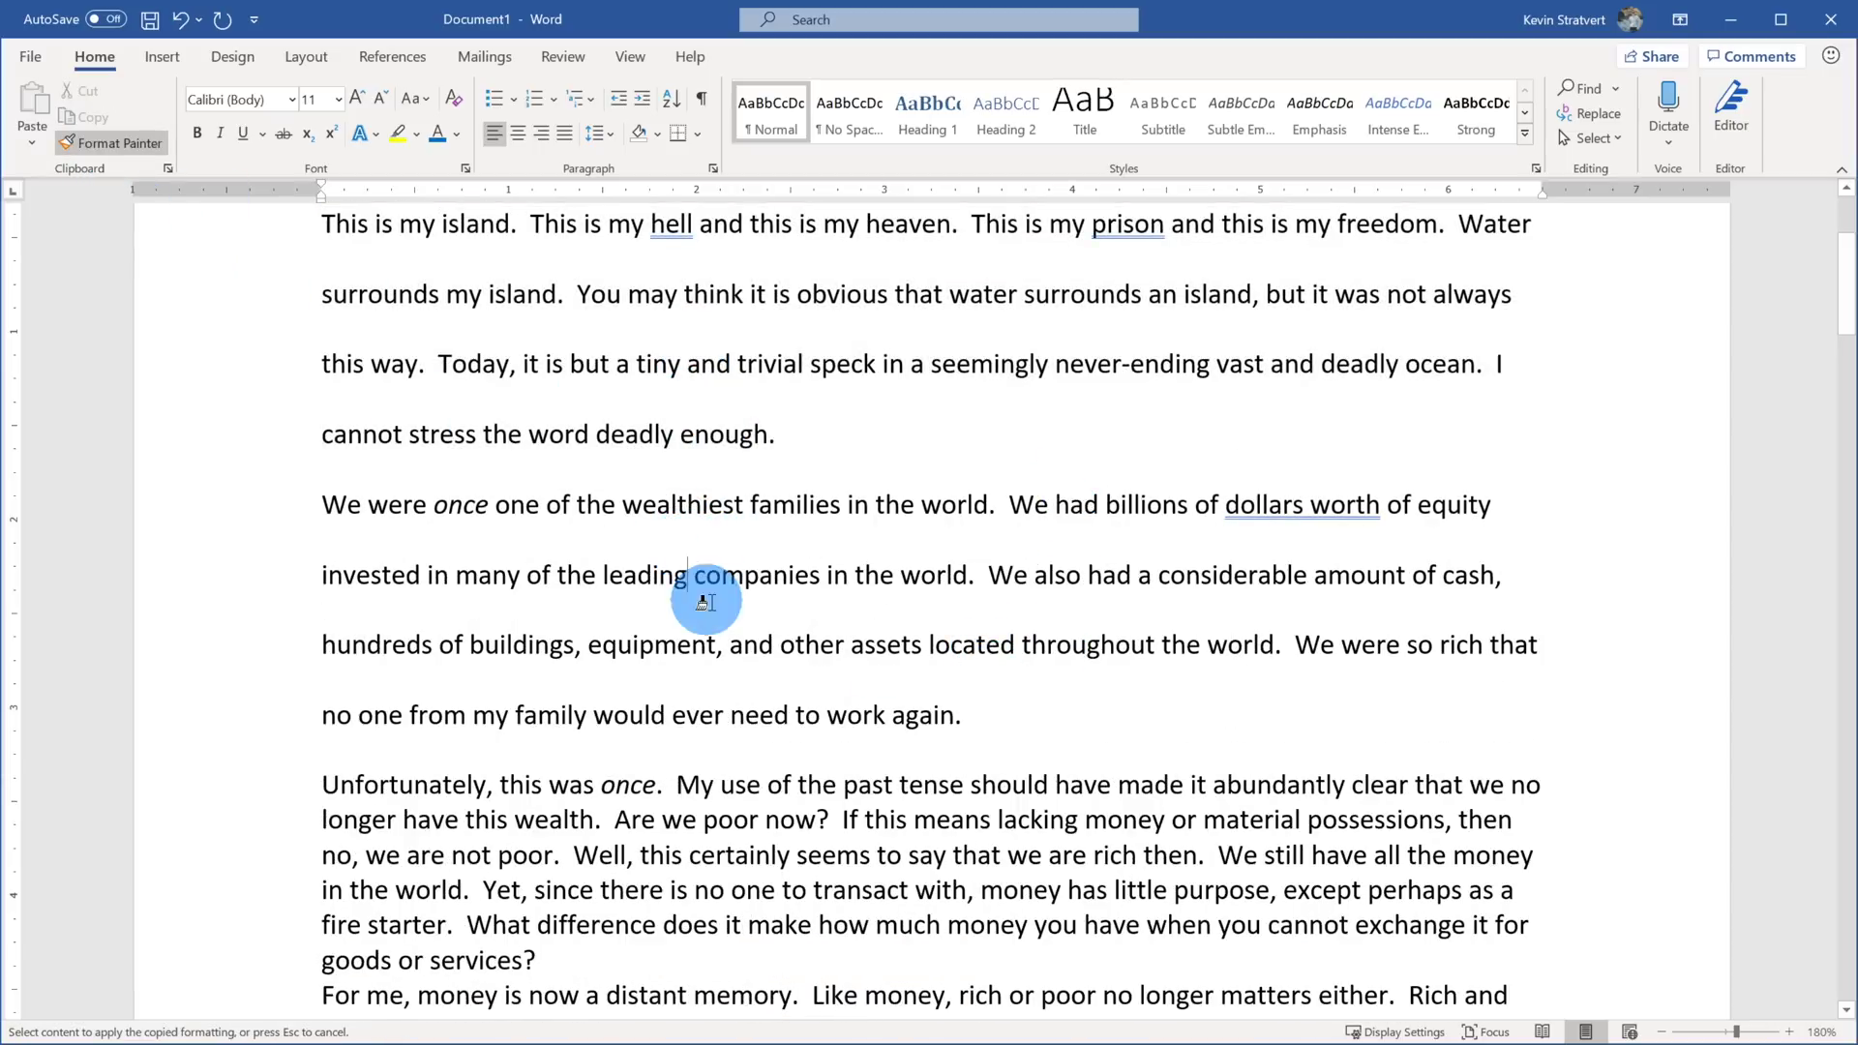
scroll(706, 601, "down", 3)
left_click(834, 484)
scroll(876, 847, "down", 3)
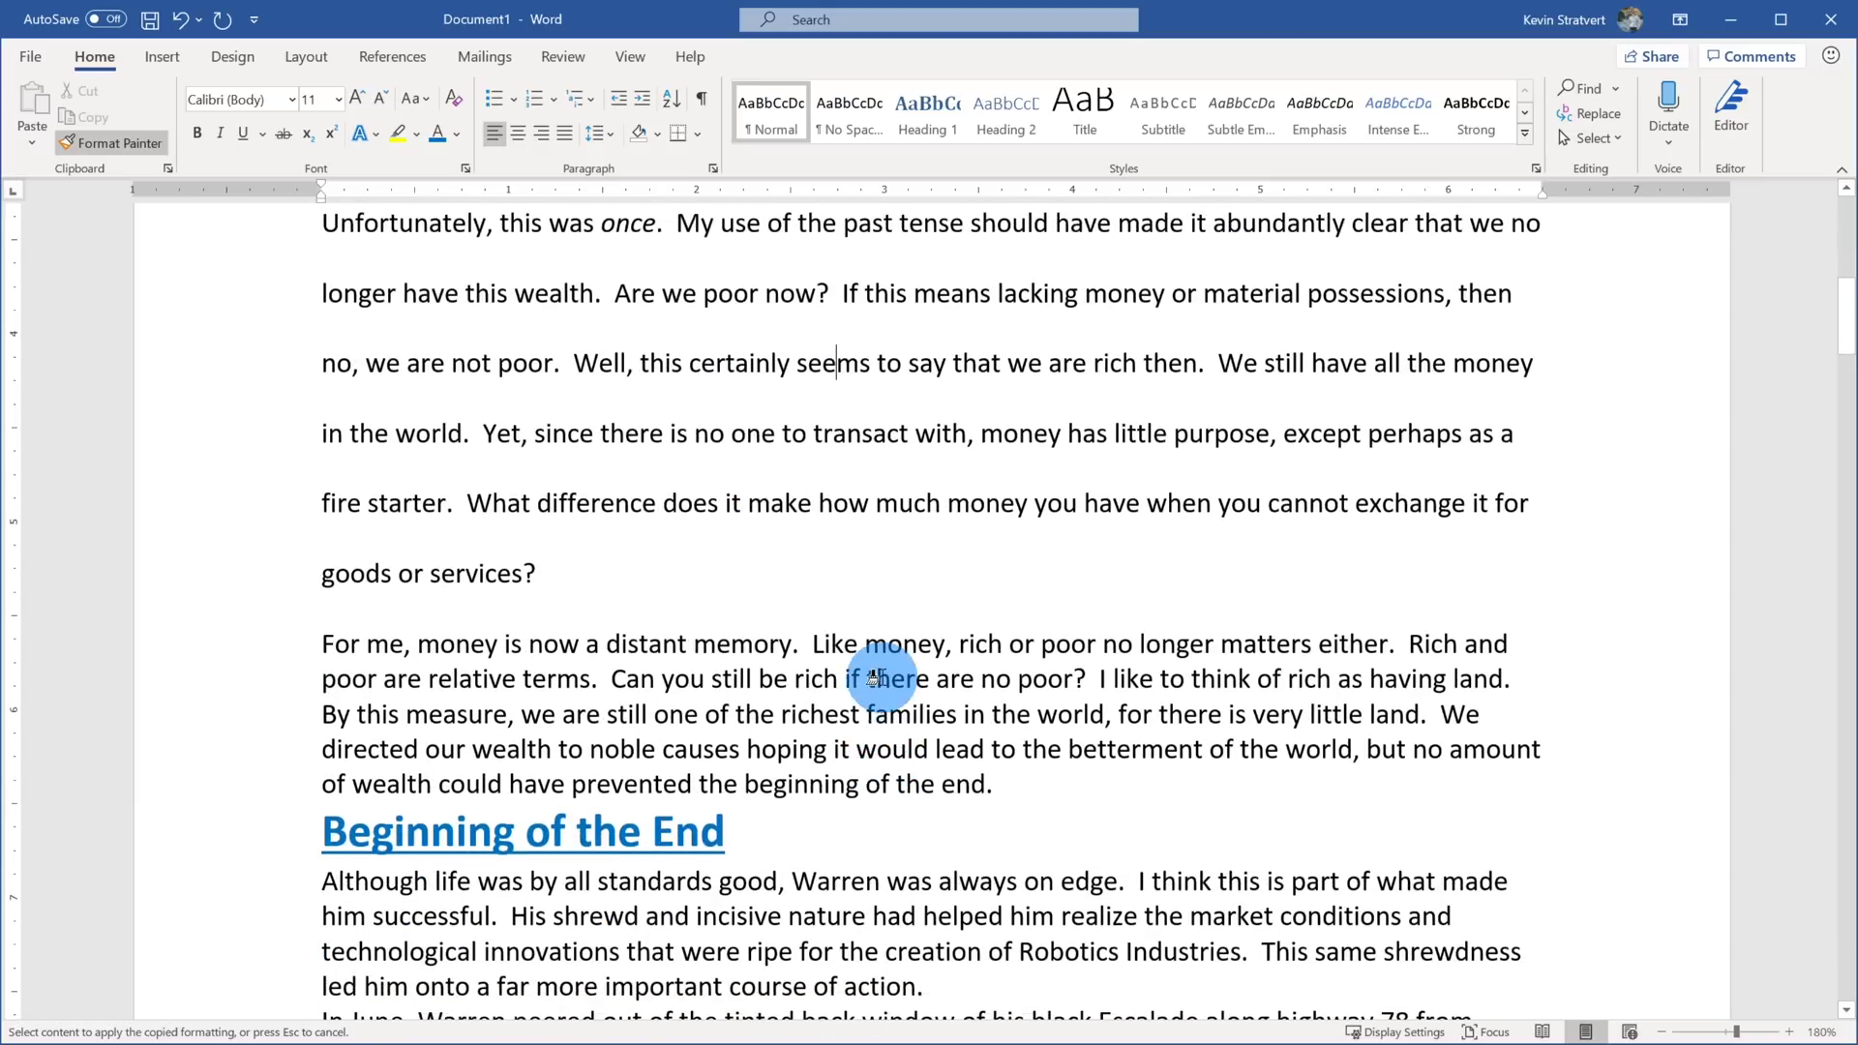
left_click(871, 644)
scroll(958, 668, "down", 2)
scroll(956, 662, "down", 3)
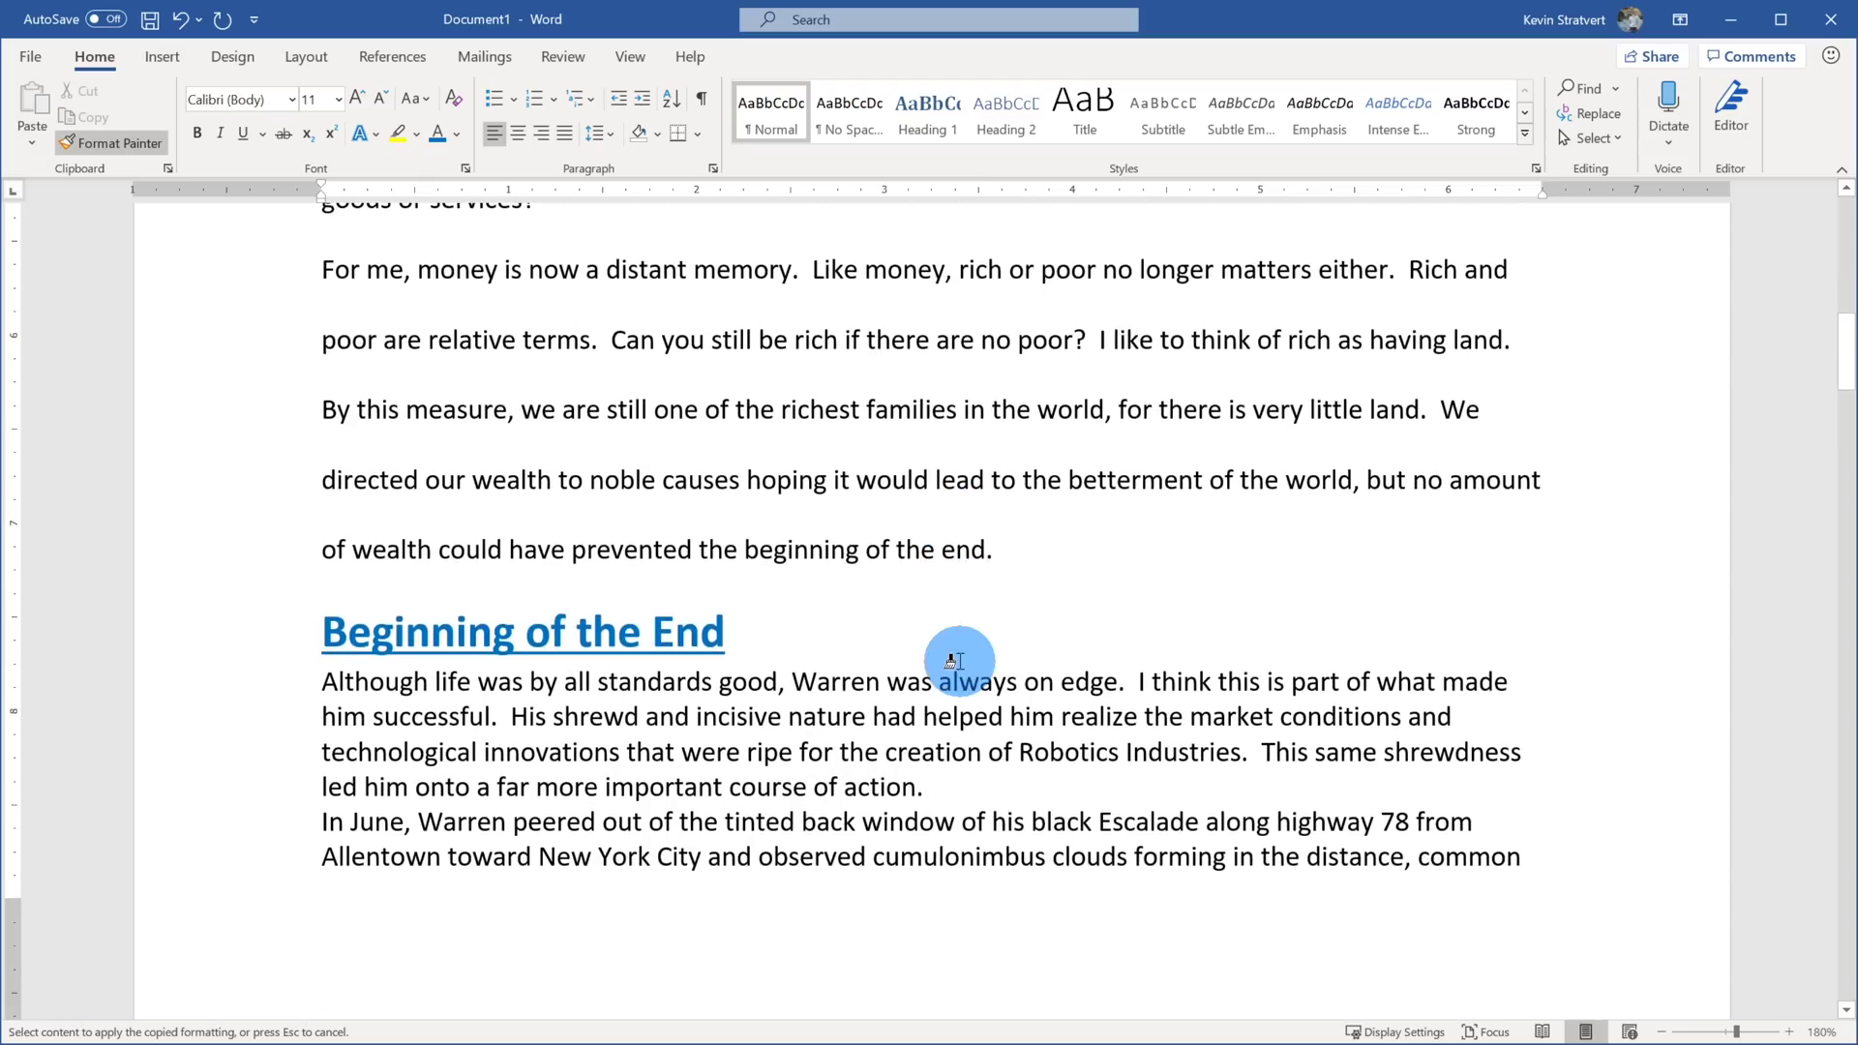
left_click(654, 792)
scroll(693, 775, "down", 6)
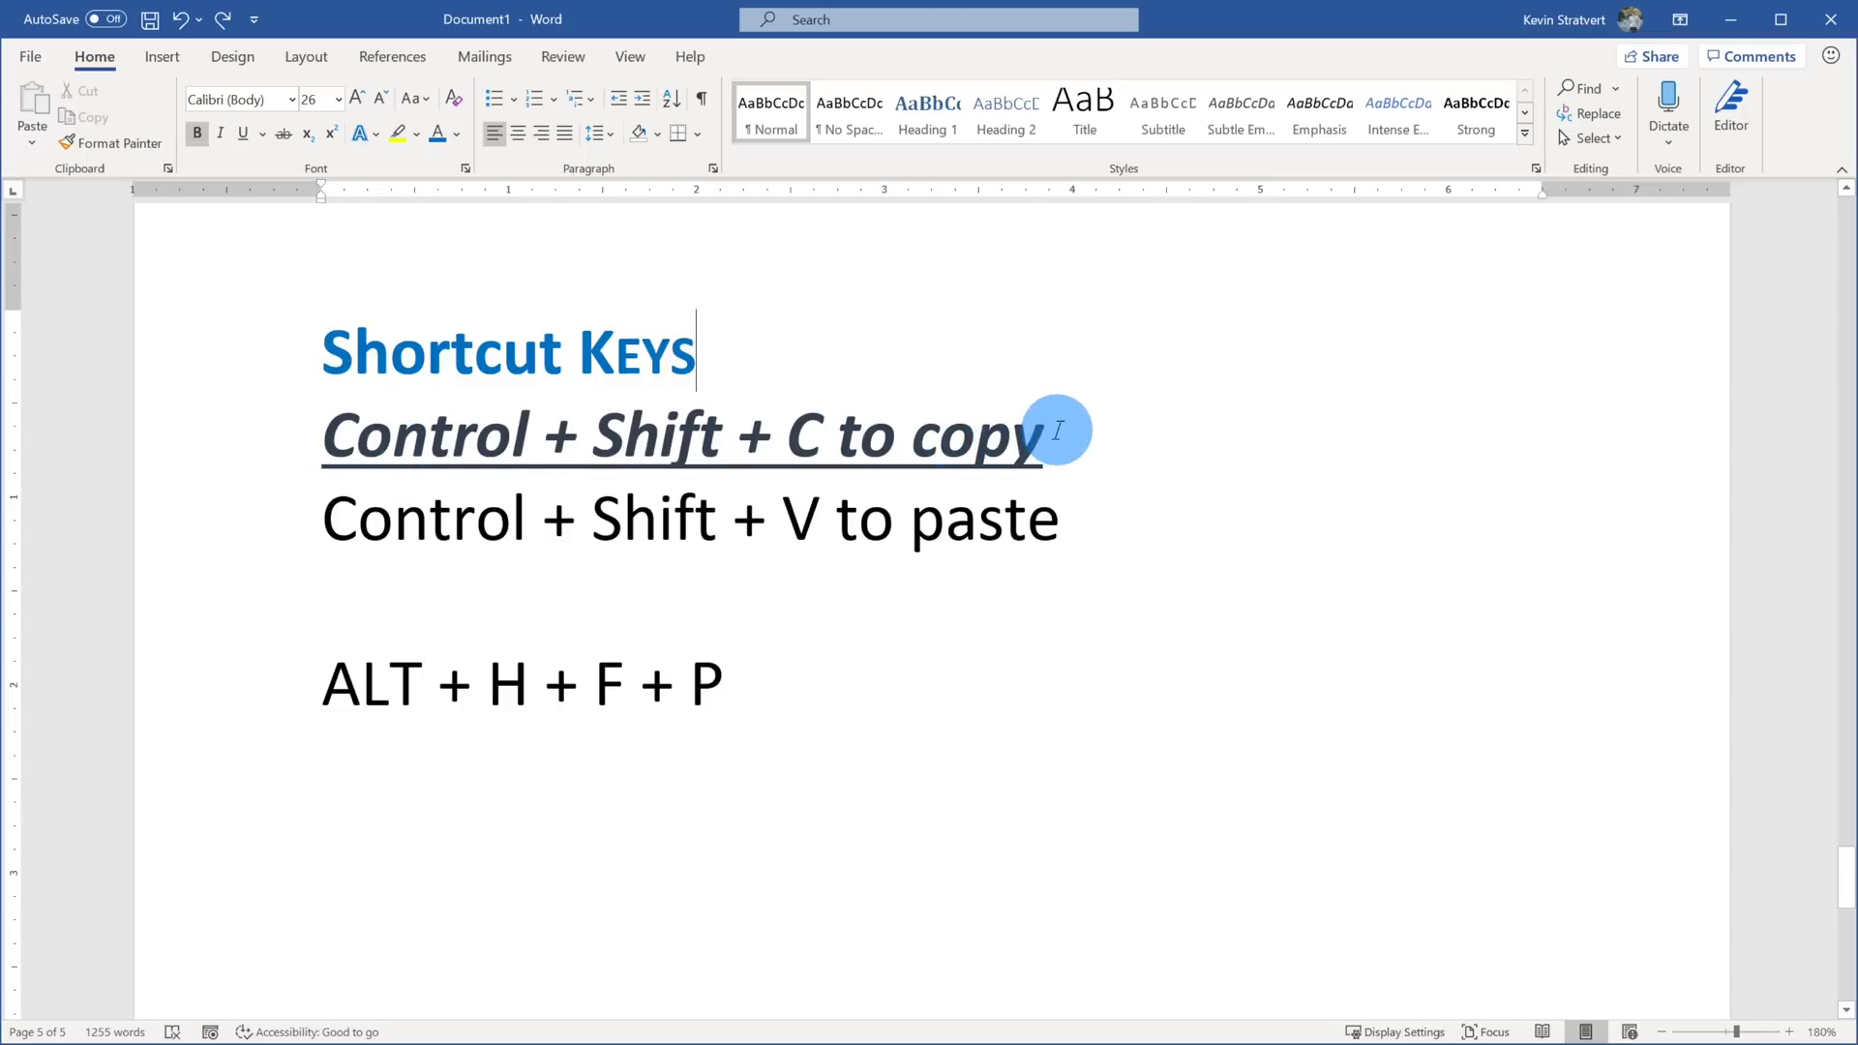
Step: Copy the Control + Shift + C line's bold, italic, underline onto the Control + Shift + V line
left_click_drag(1059, 430, 274, 444)
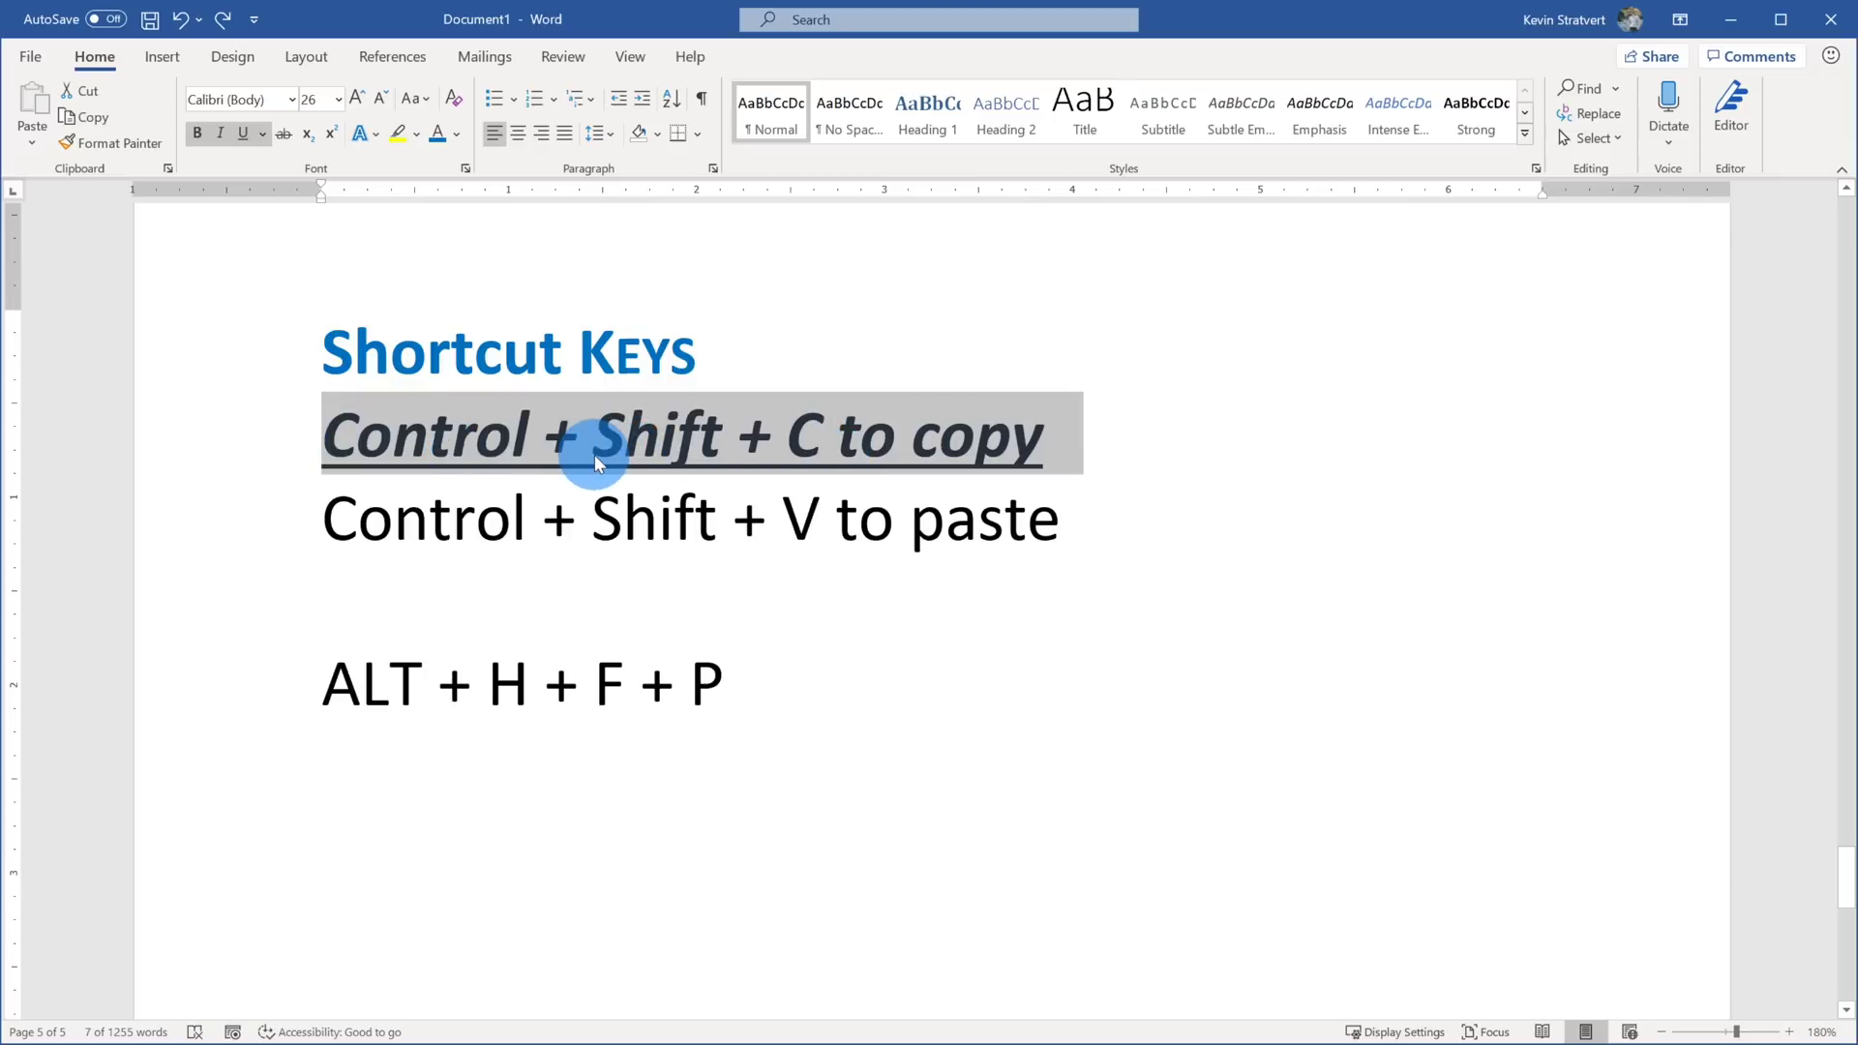
left_click(321, 523)
left_click_drag(384, 525, 1046, 520)
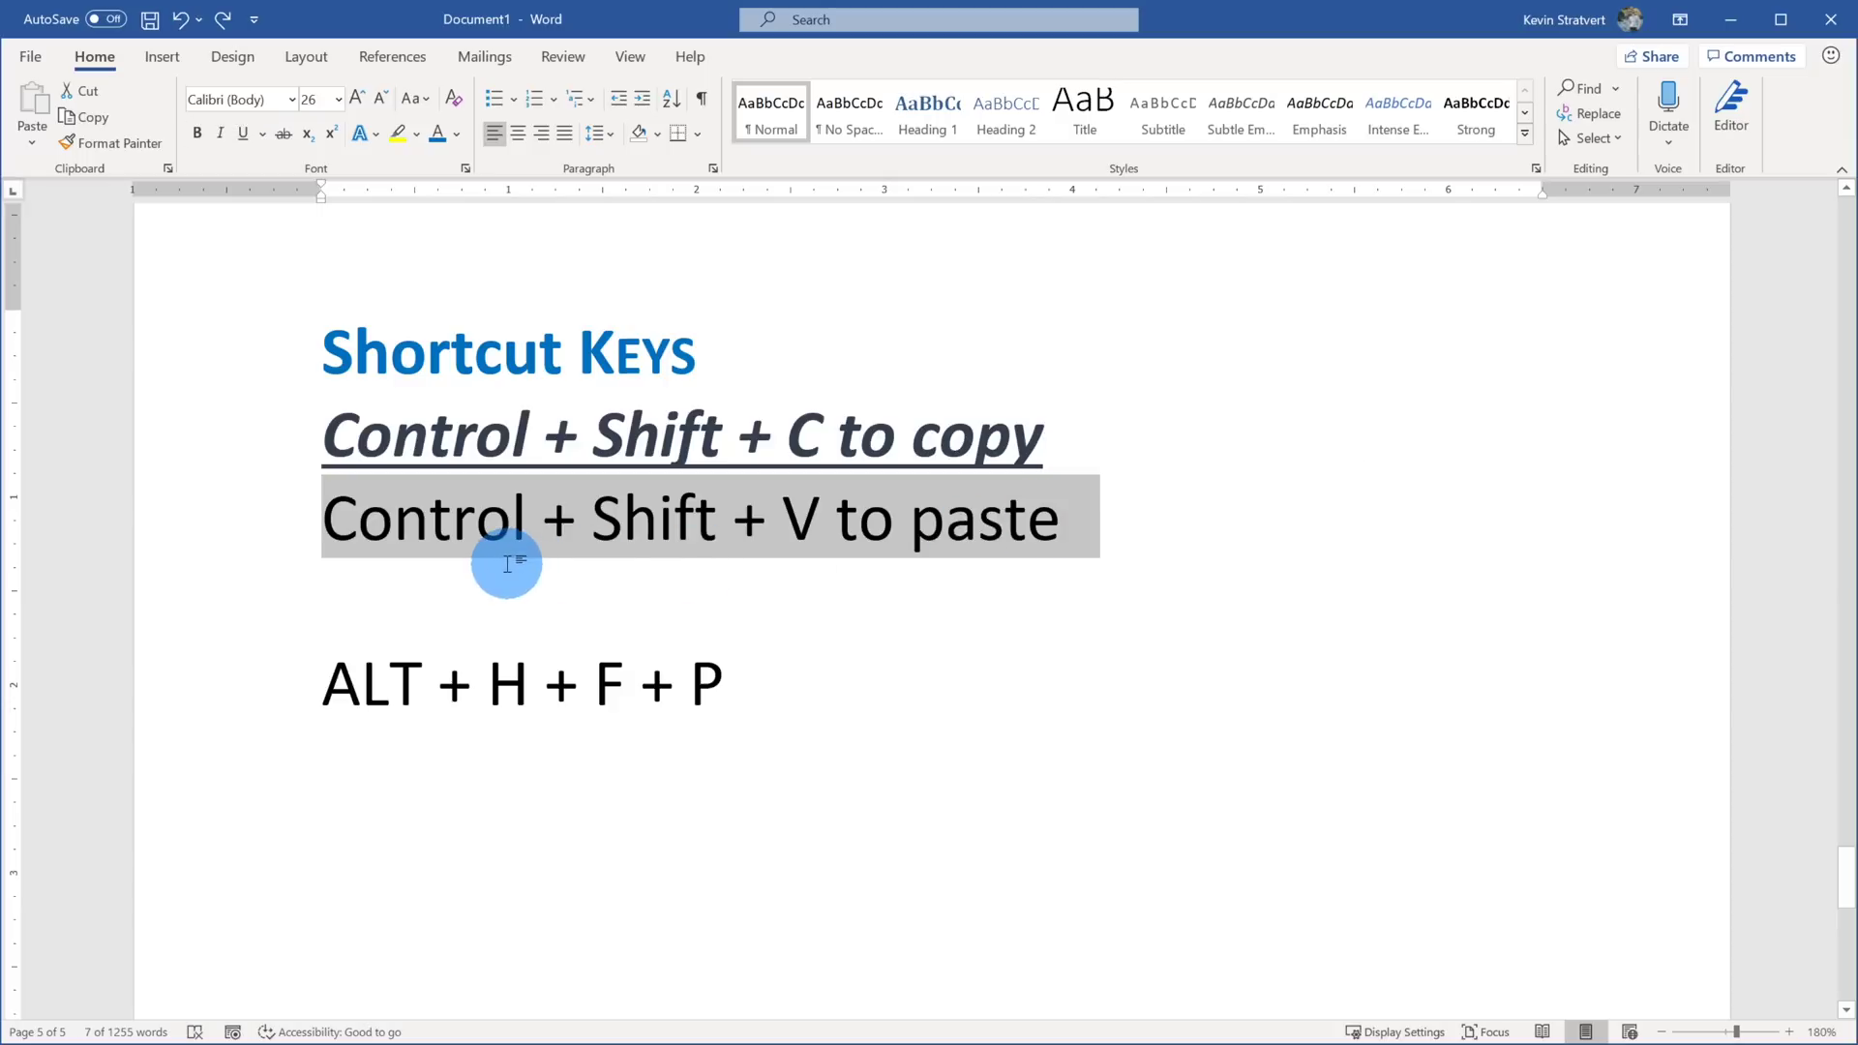
key("ctrl+shift+v")
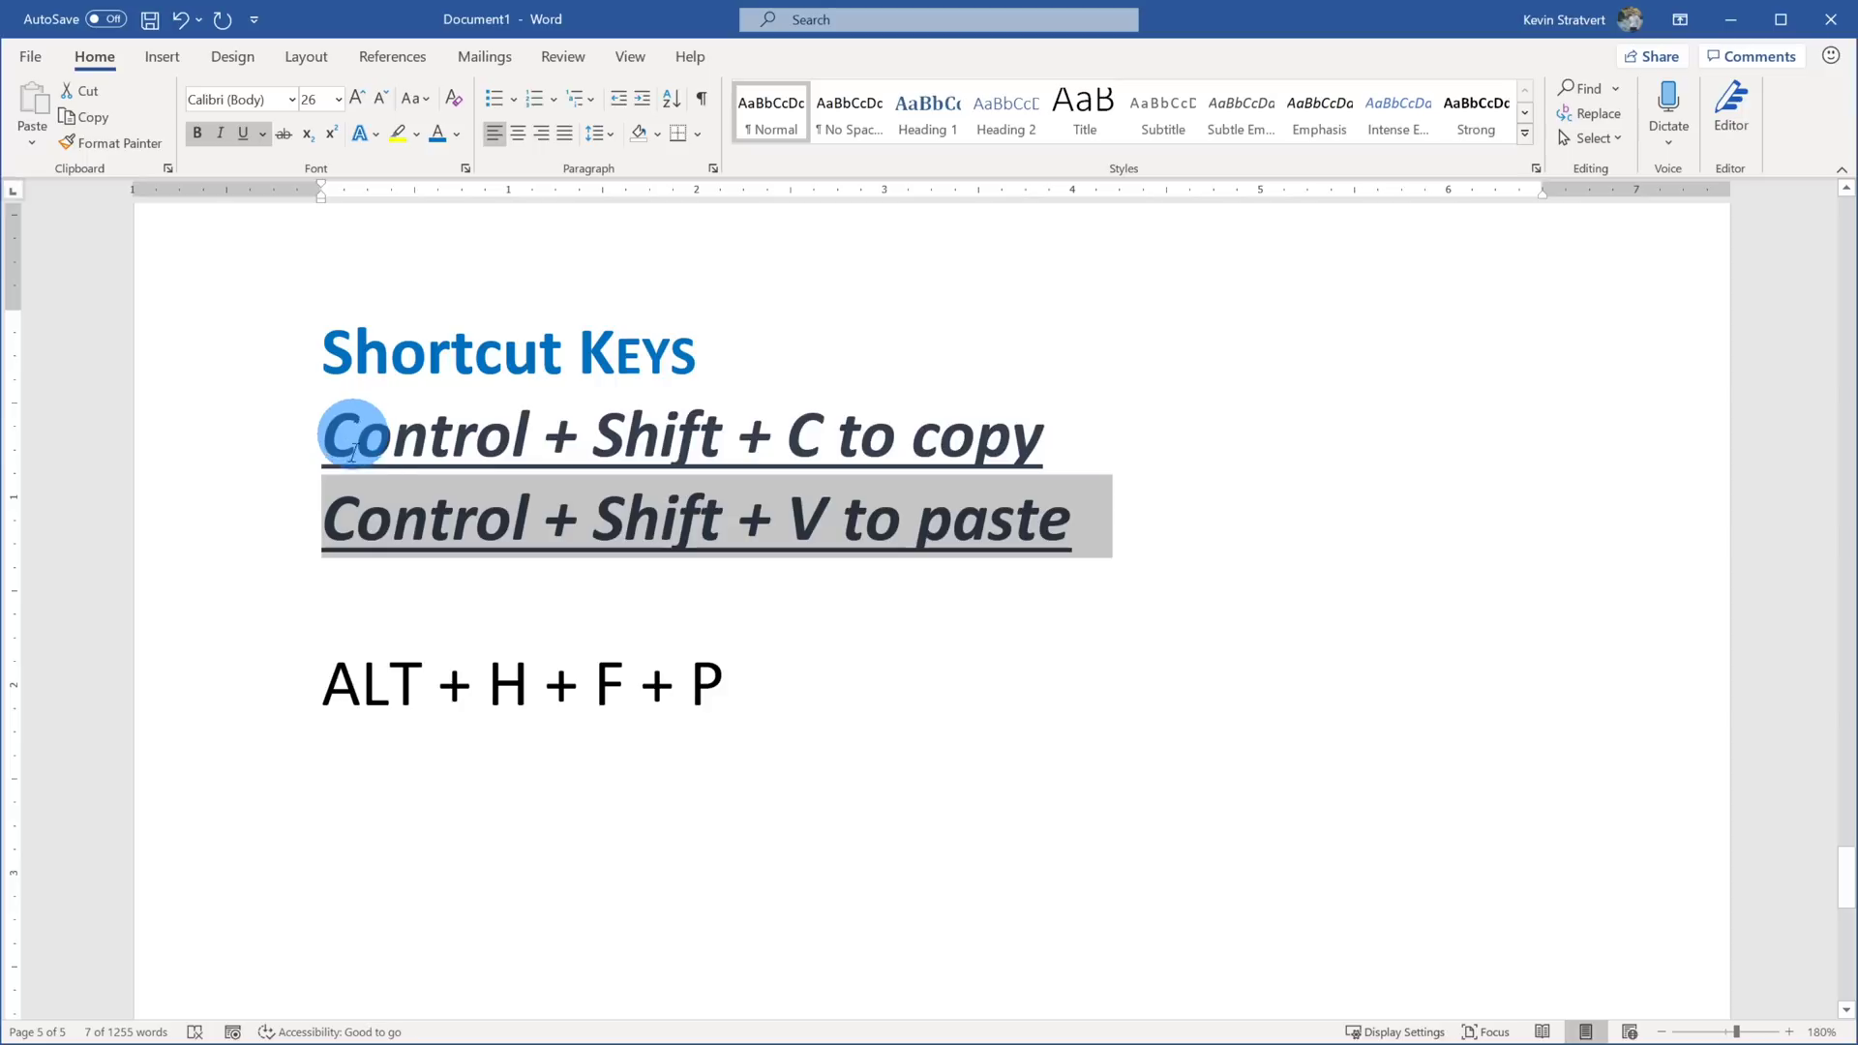
left_click_drag(360, 677, 769, 674)
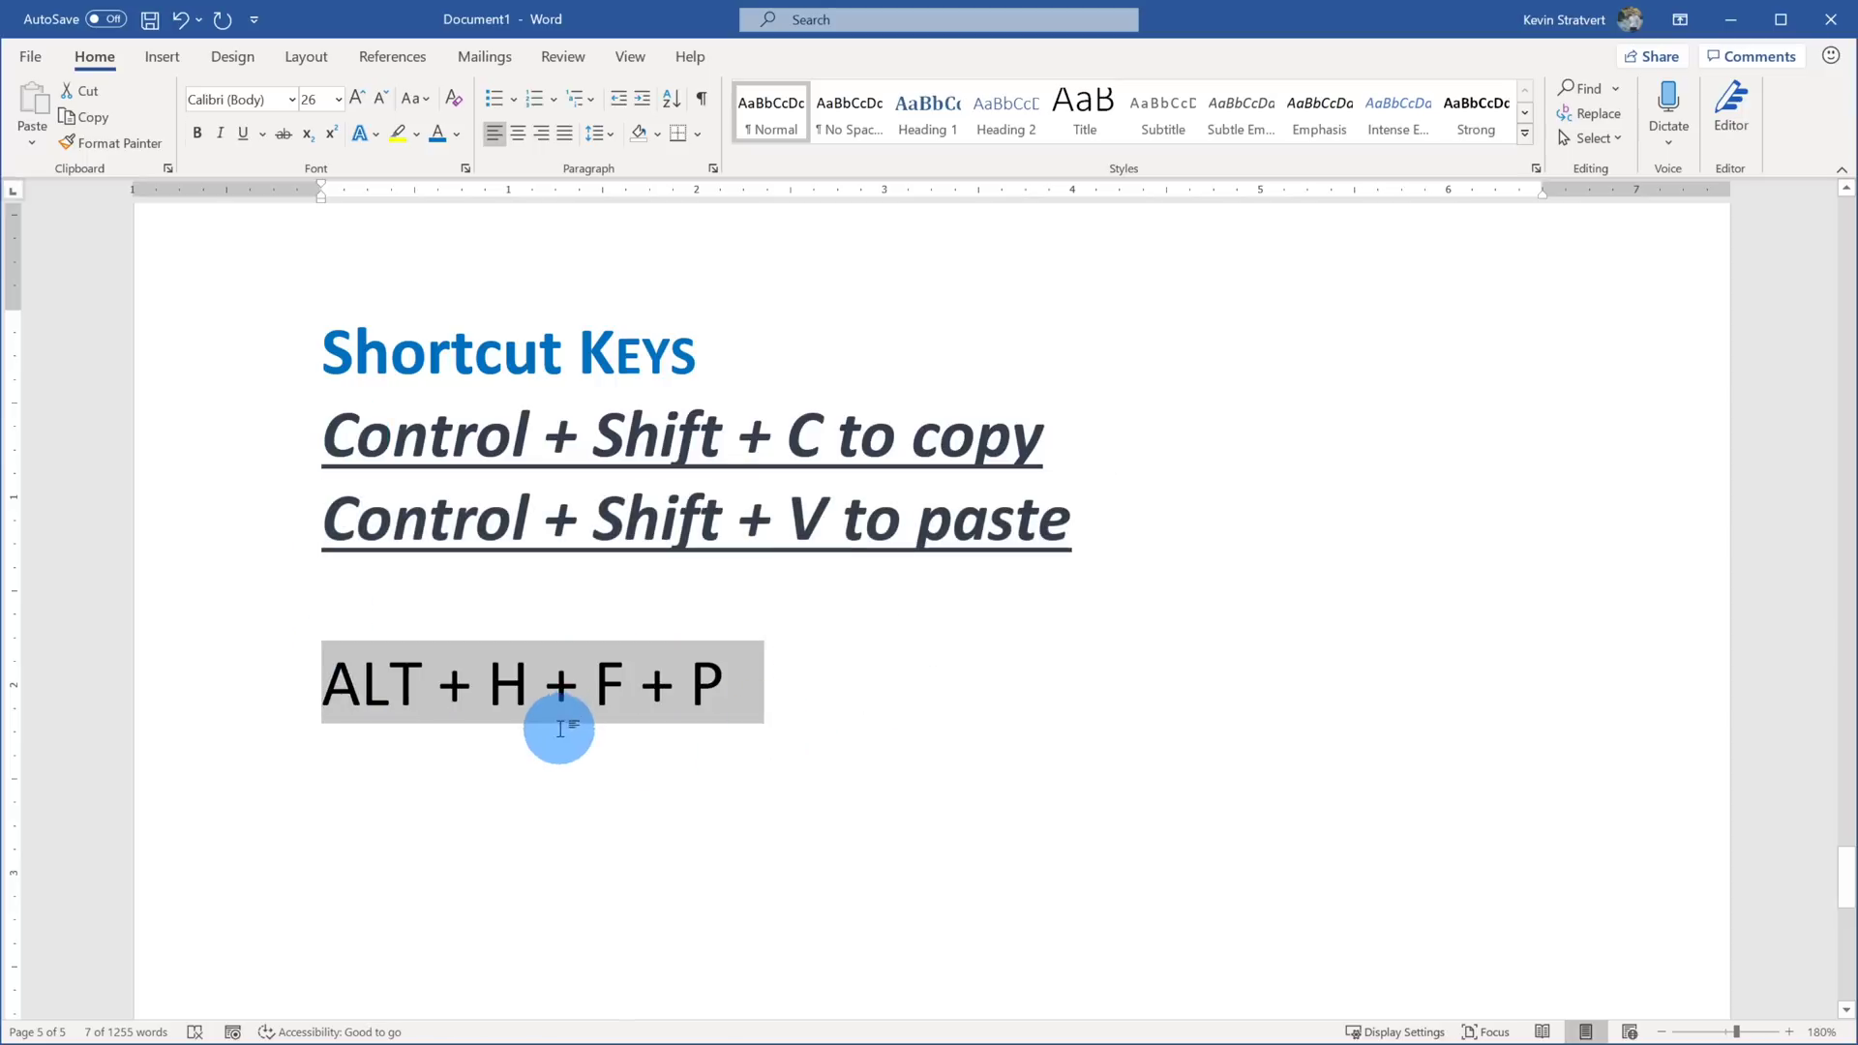
Step: Place the caret after the ALT line and turn on Format Painter with Alt, H, F, P KeyTips
left_click(888, 660)
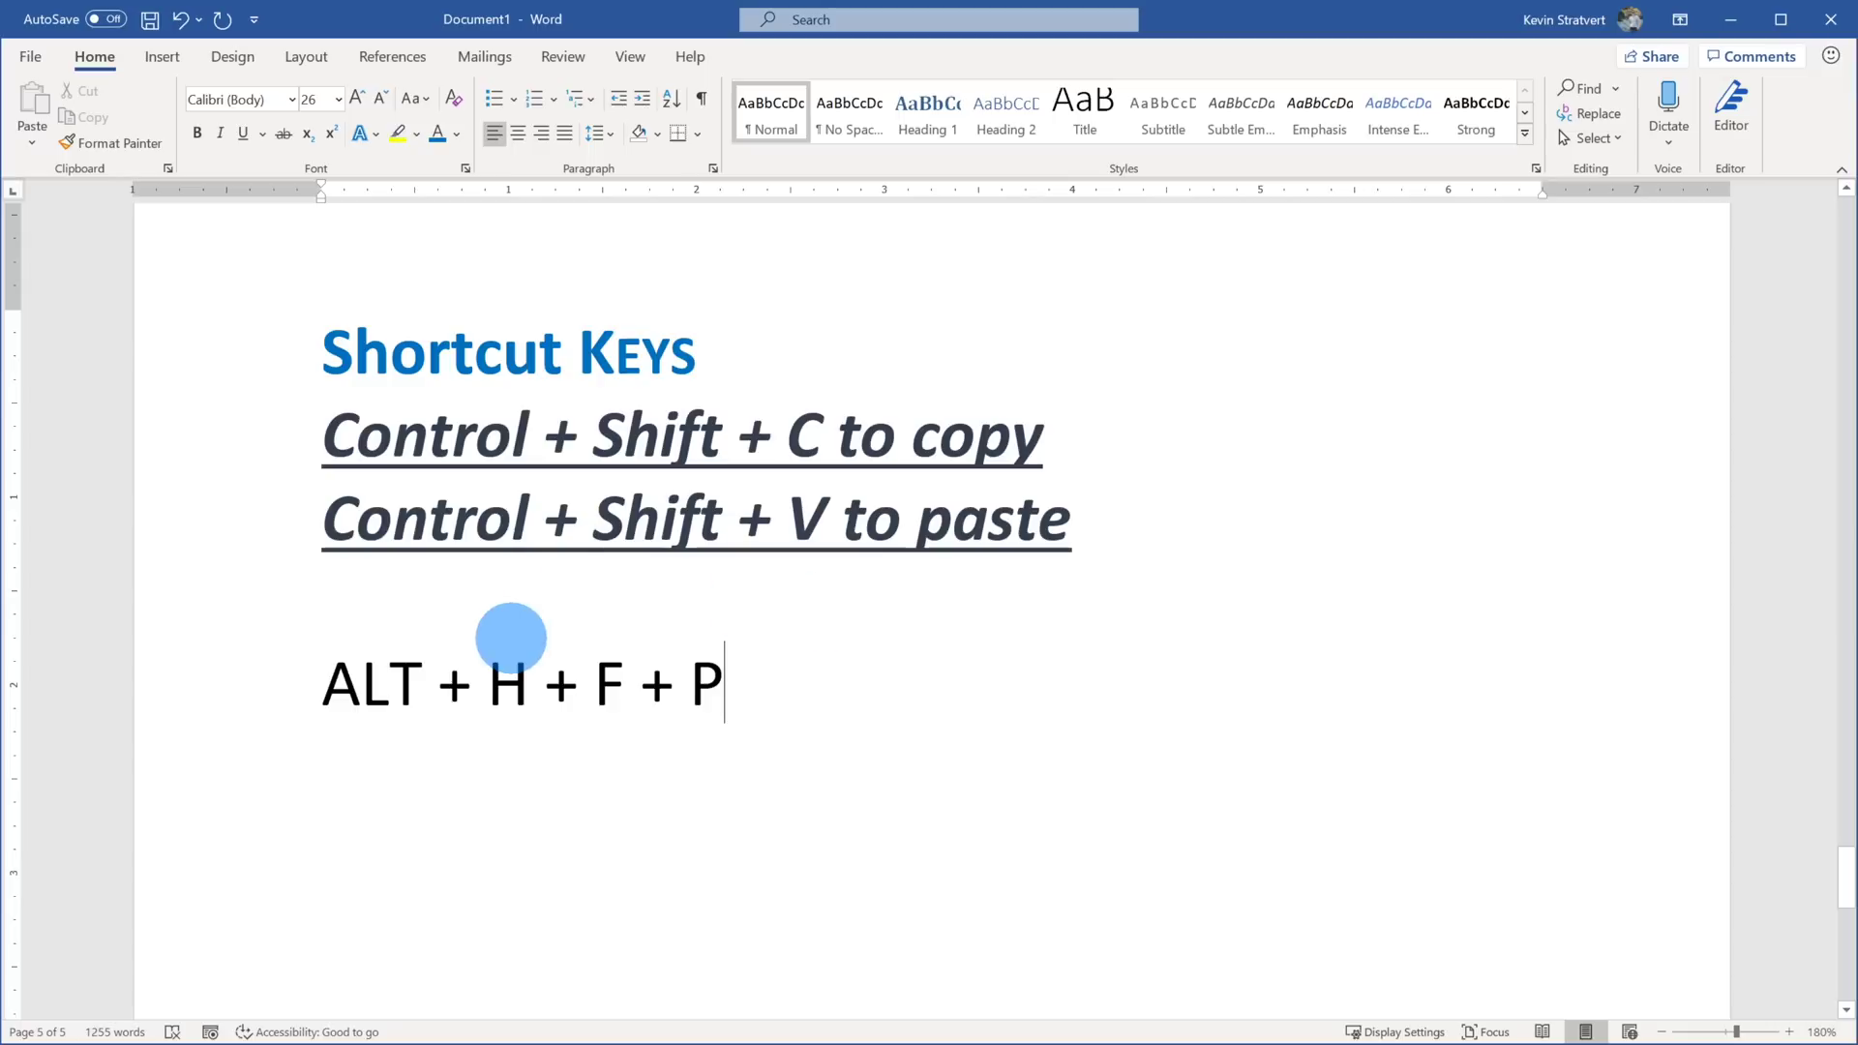
key("alt")
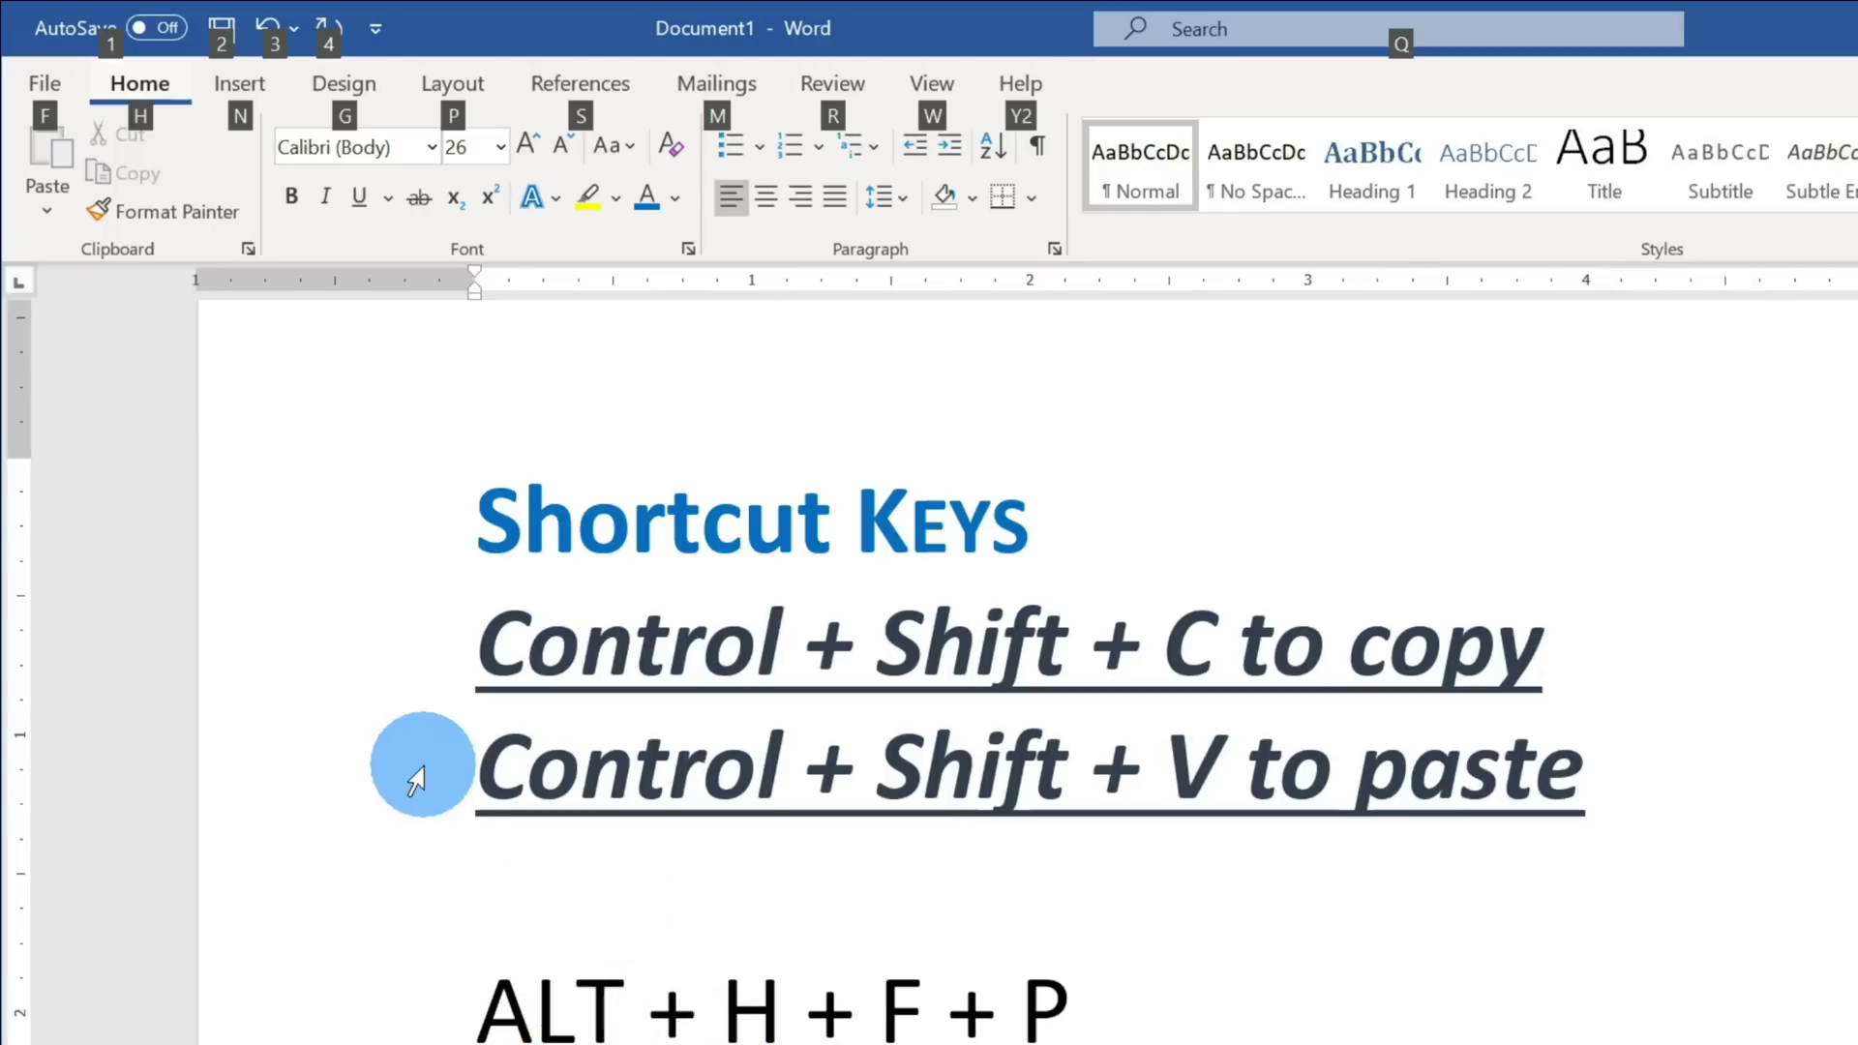
key("h")
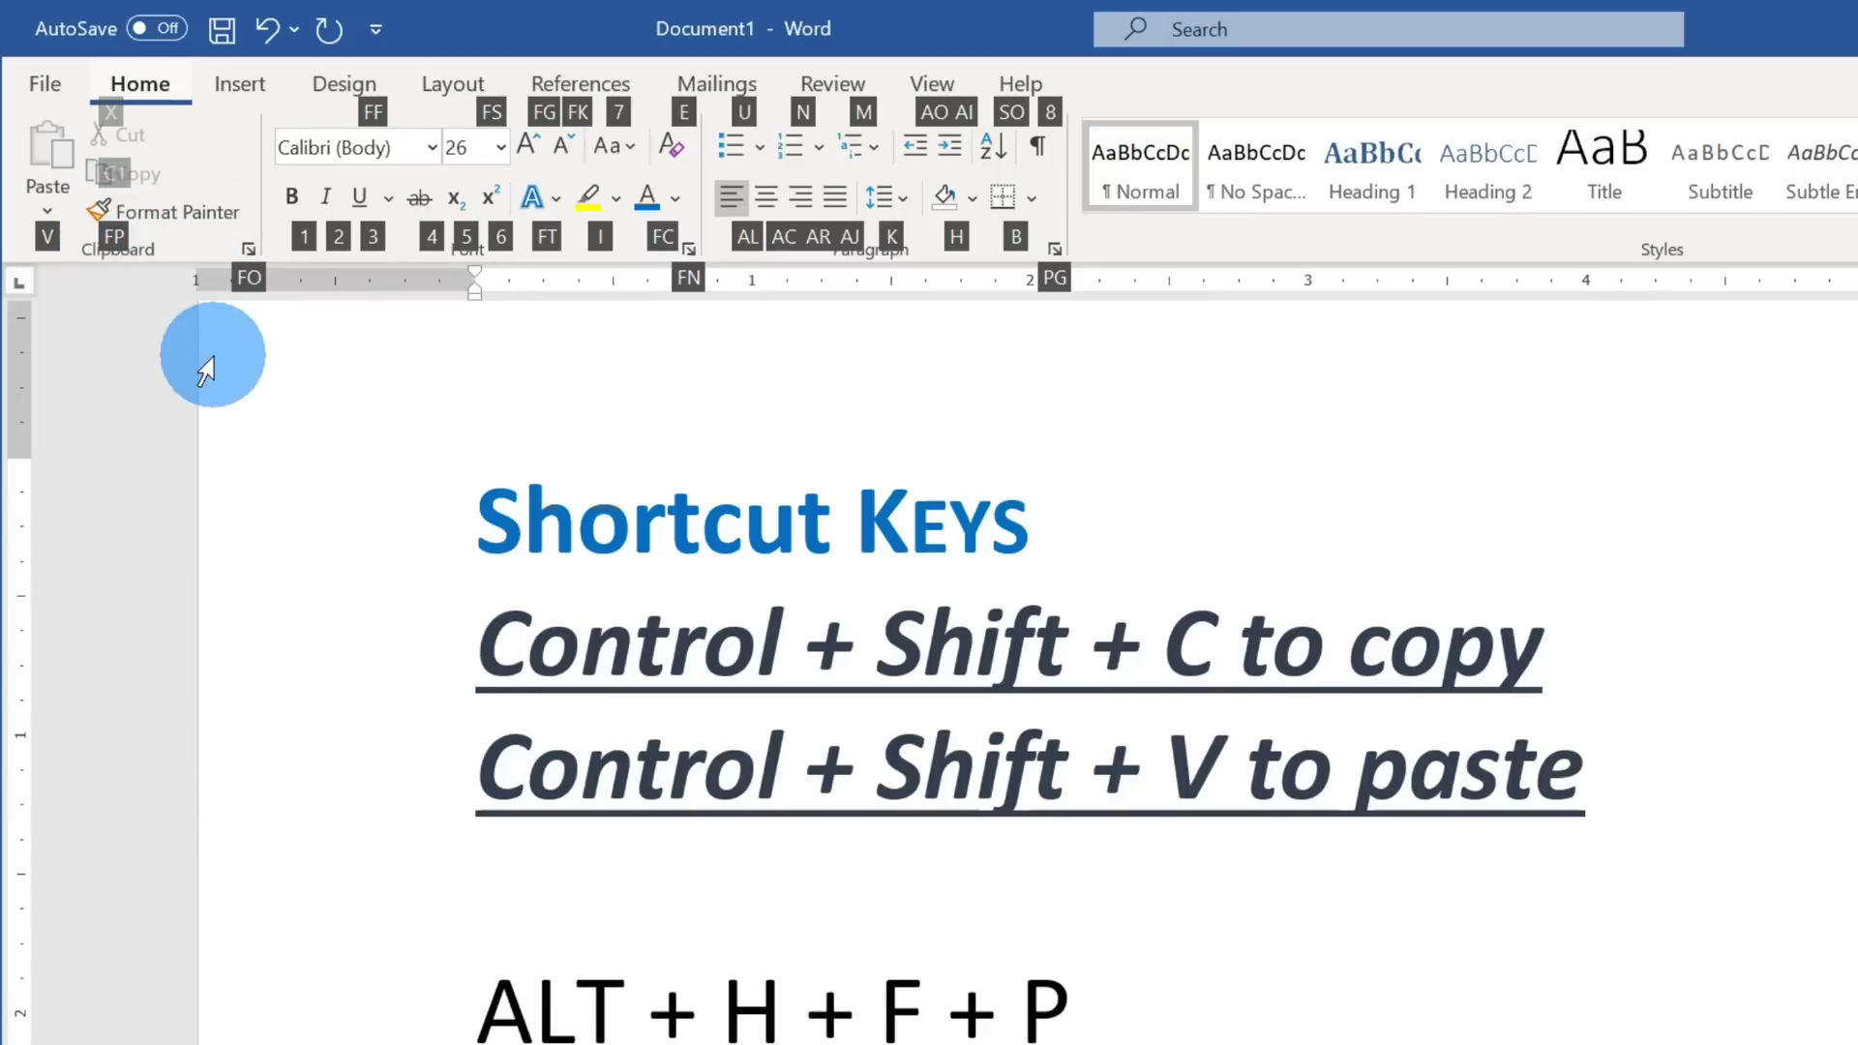
key("f")
key("p")
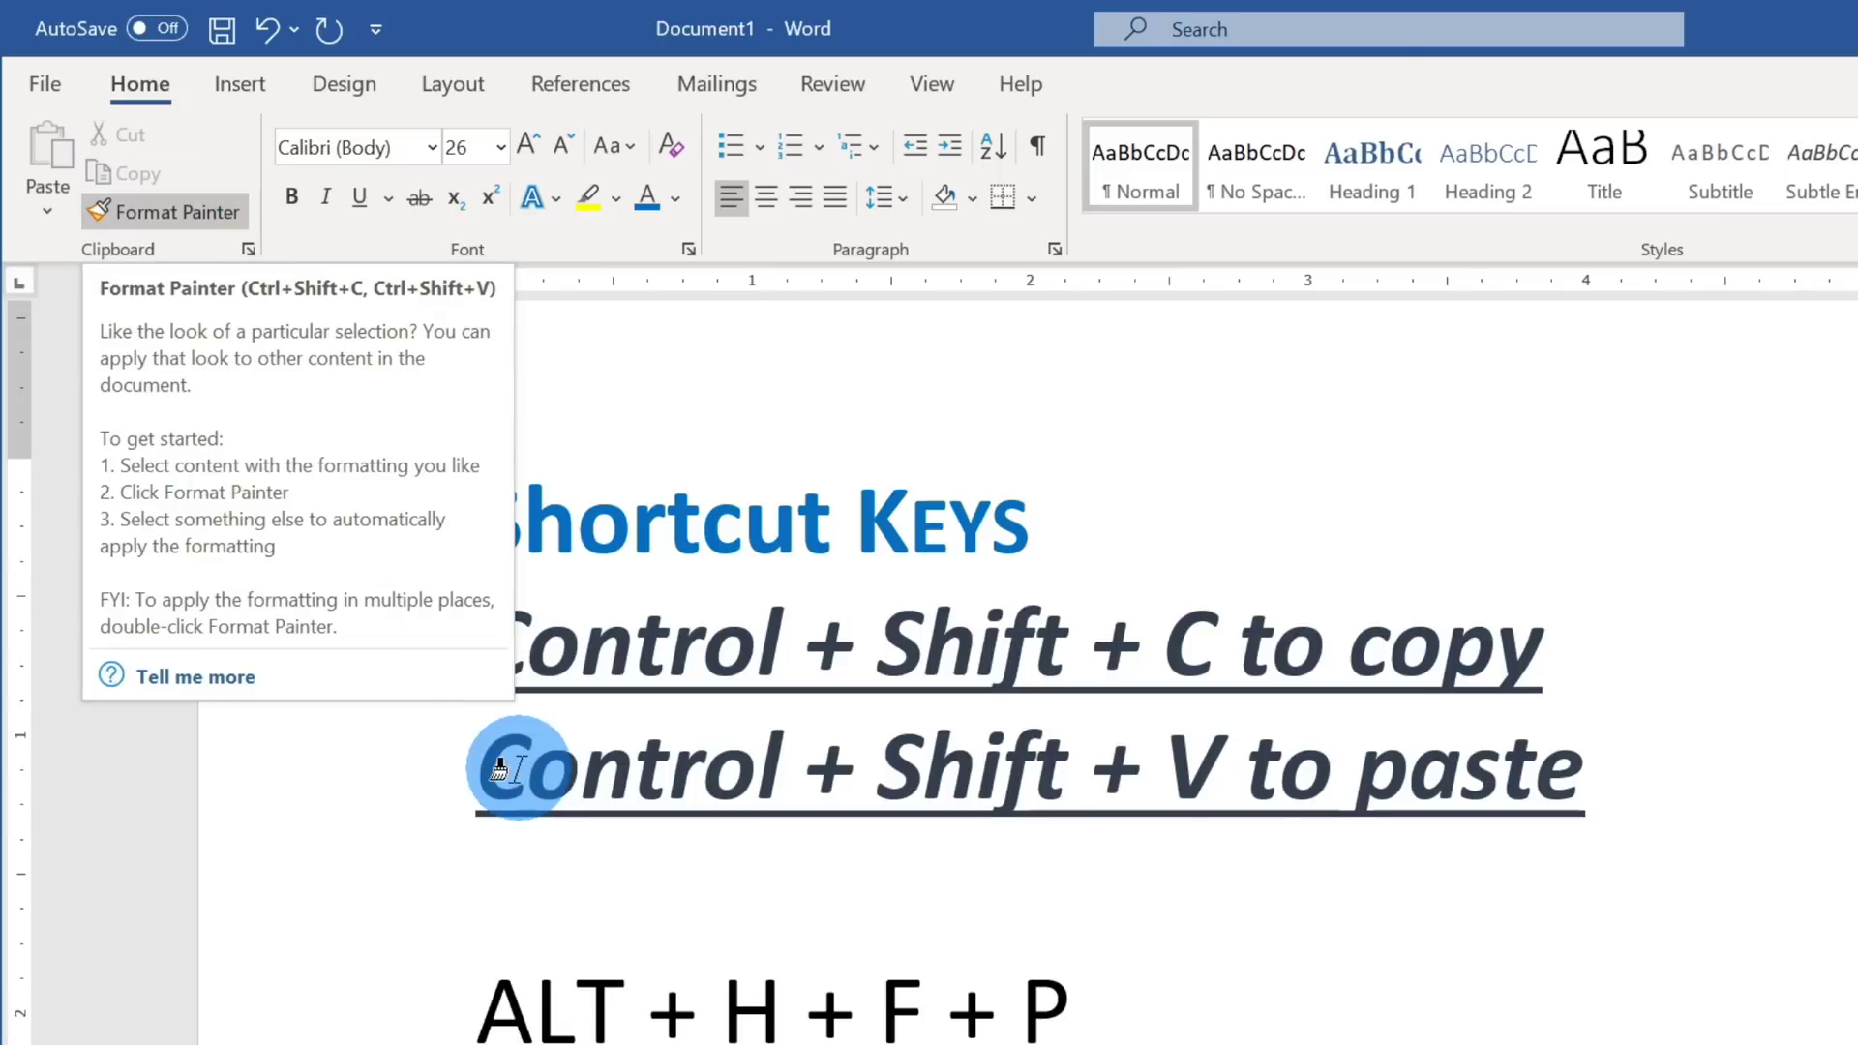
Step: Activate Format Painter a second time using the Alt, H, F, P key sequence
key("alt")
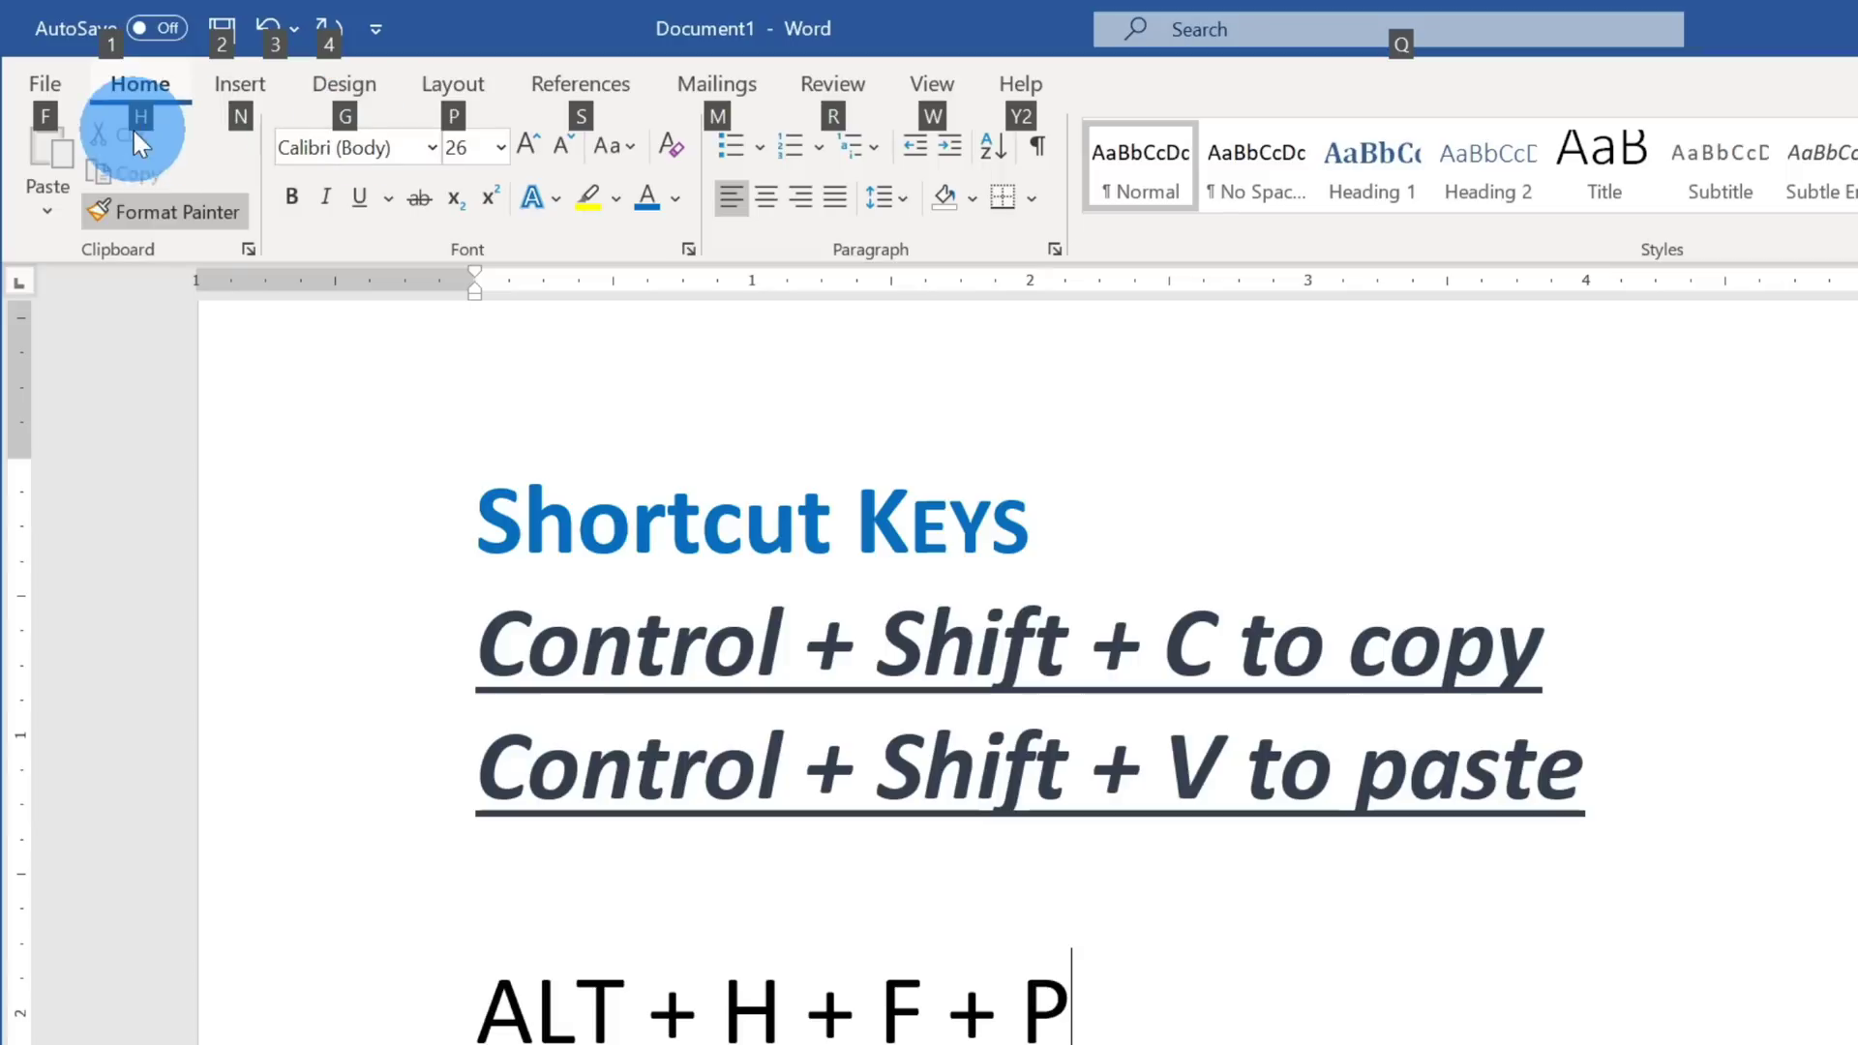
key("h")
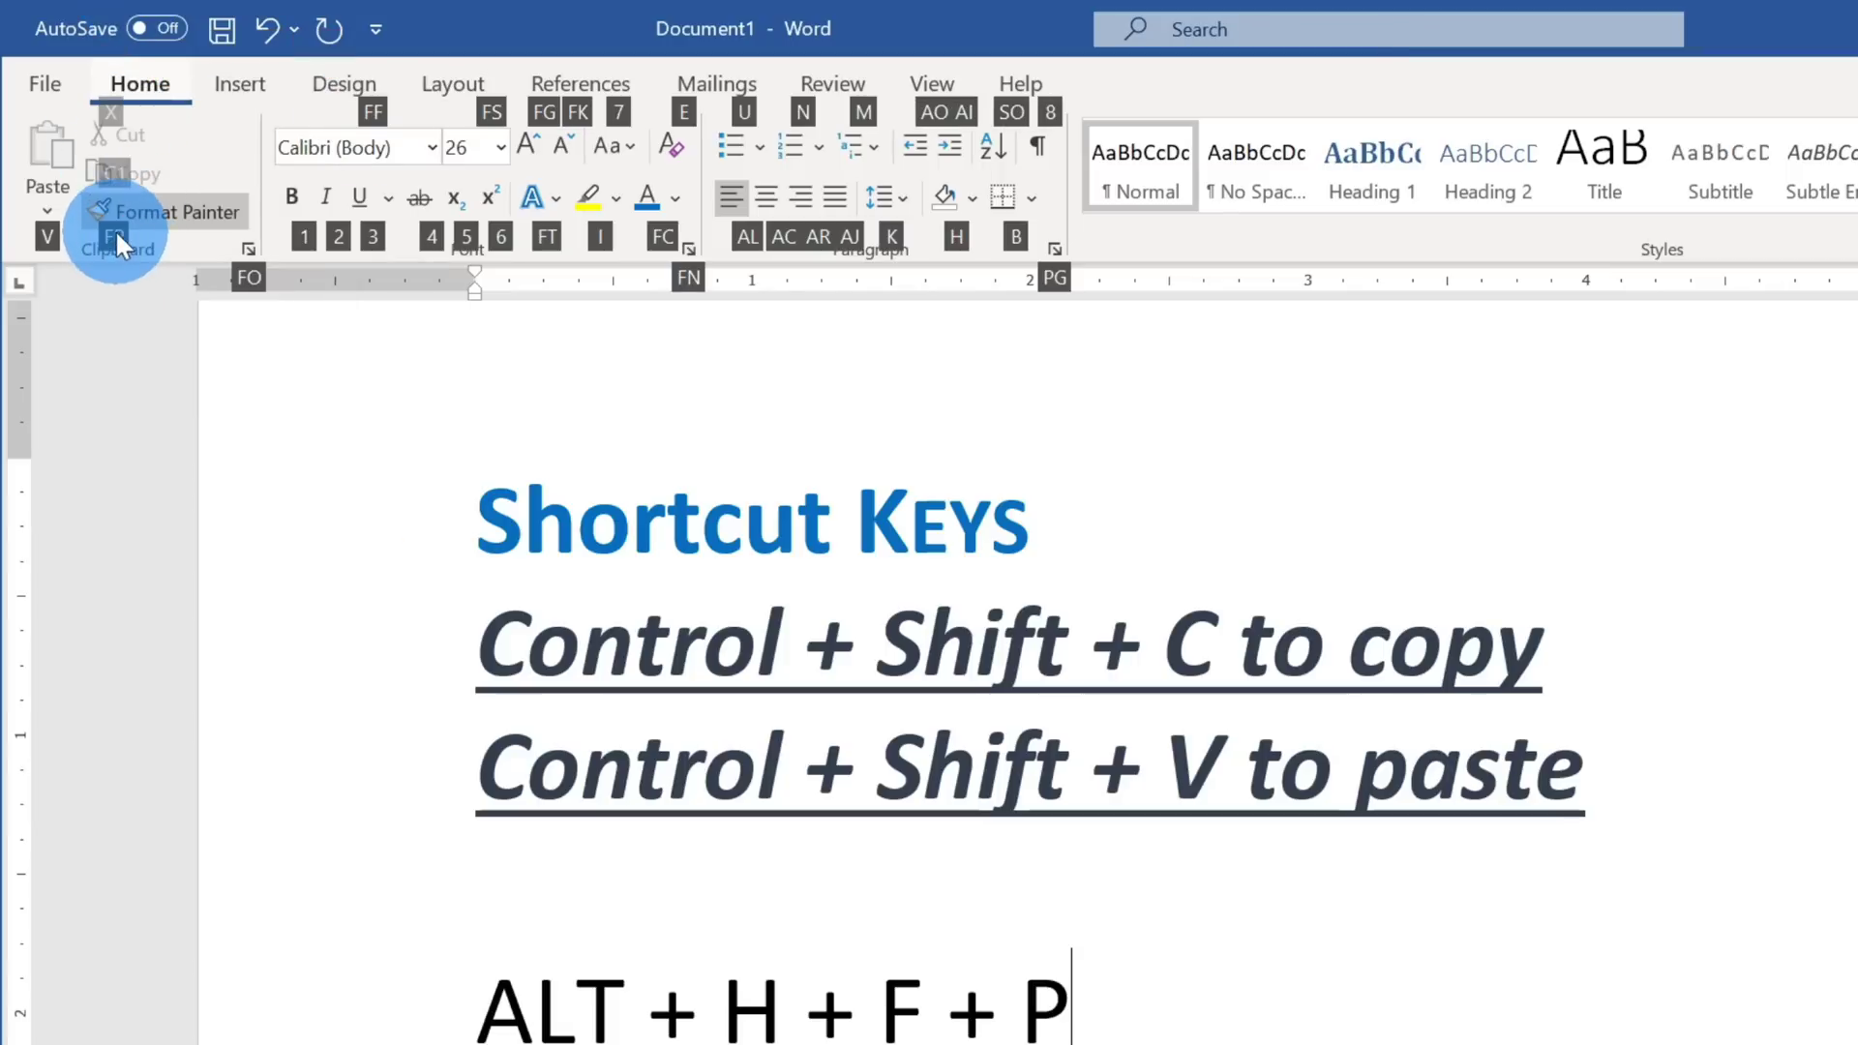
key("f")
key("p")
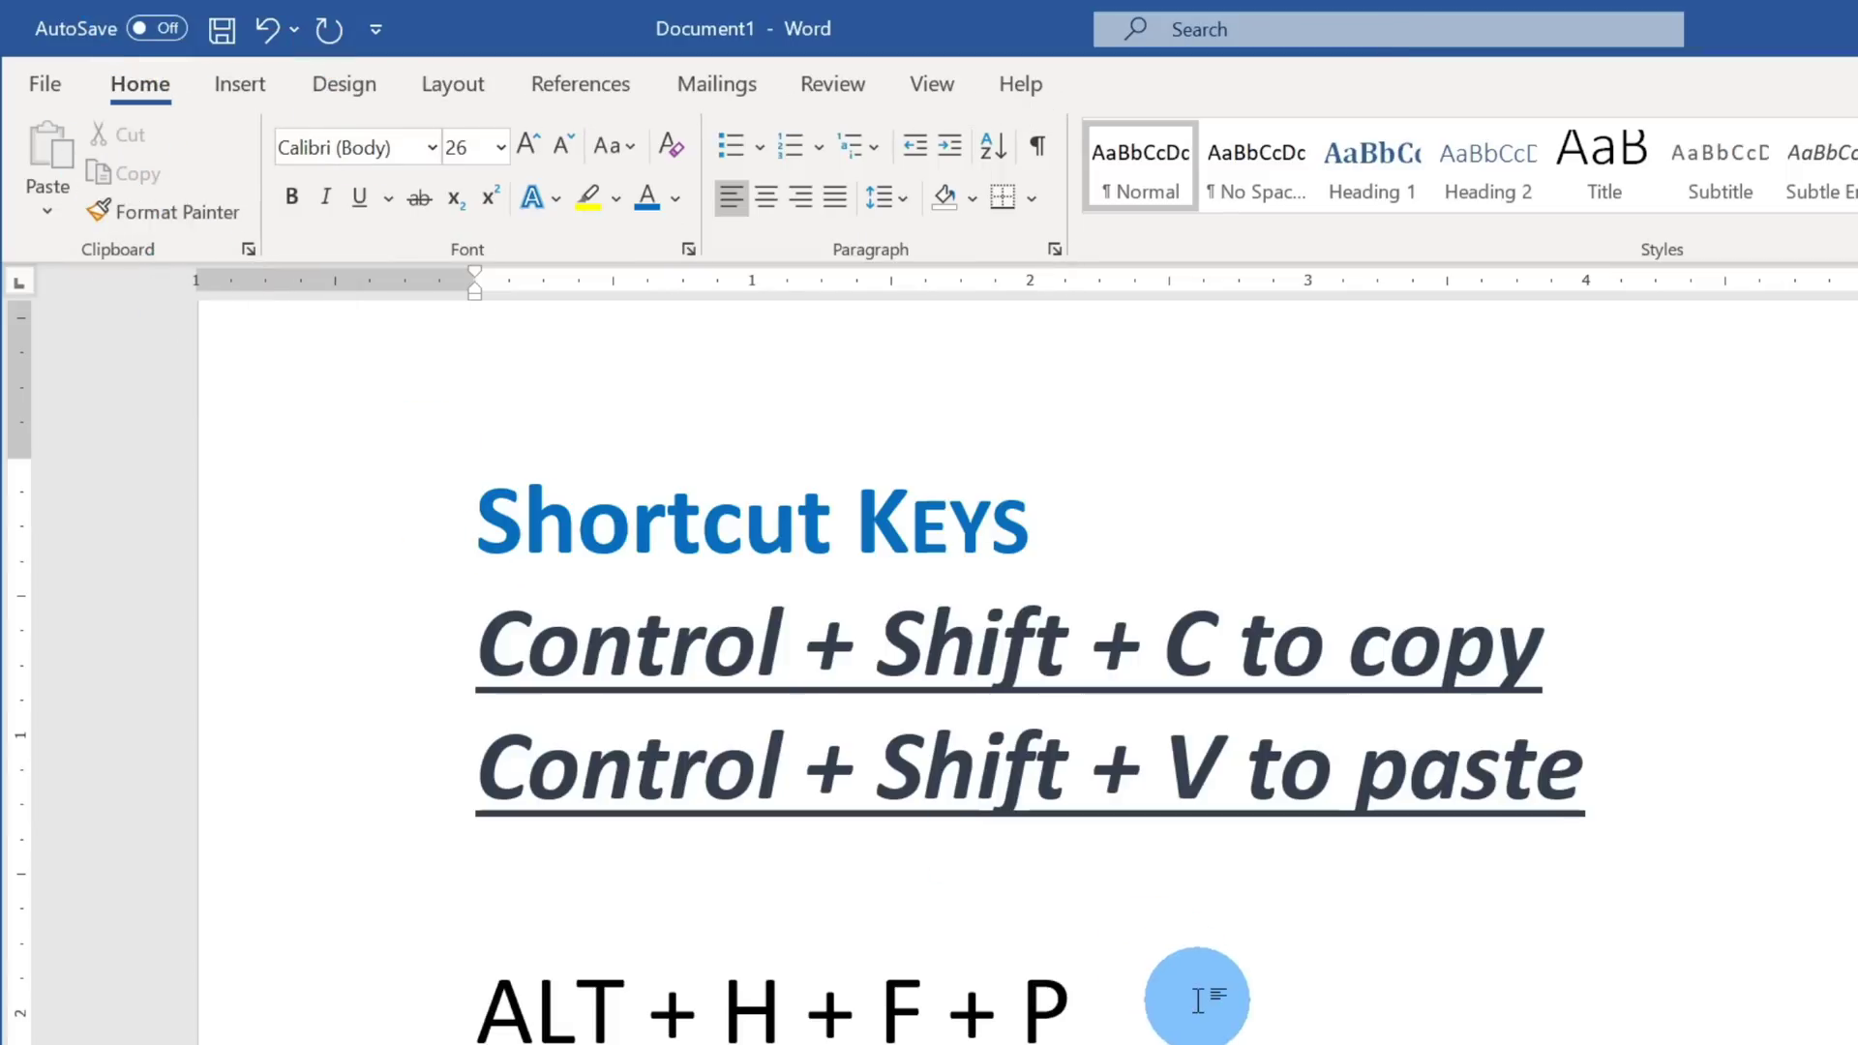